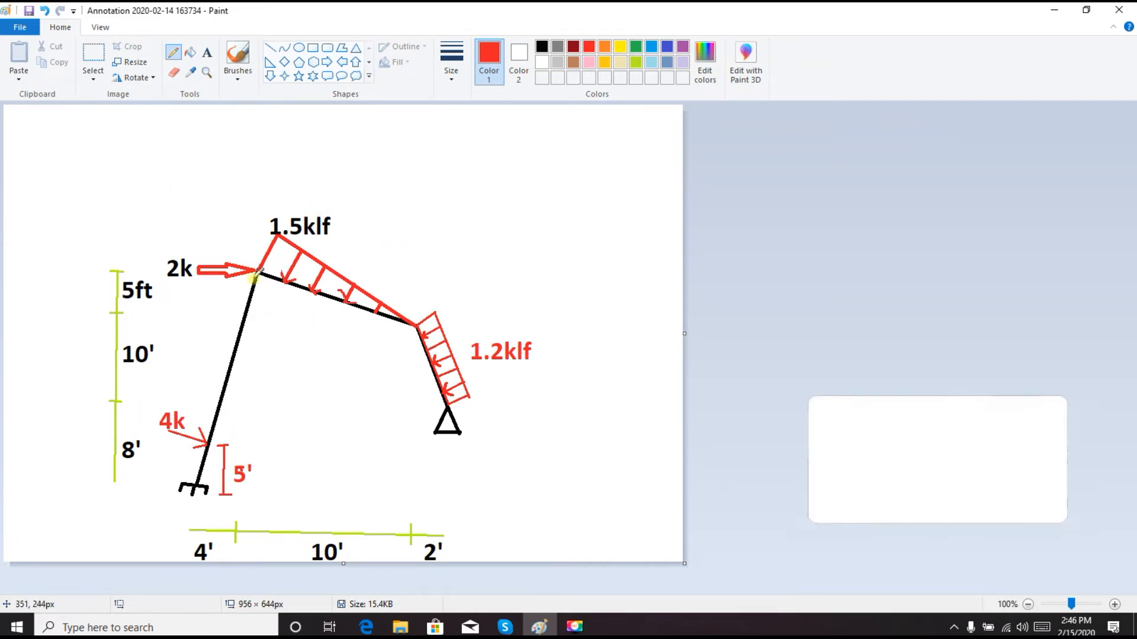
Step: Minimize the Paint sketch, launch ETABS 2016 from the desktop and maximize its window
{"action": "left_click", "coordinate": [1056, 9]}
{"action": "double_click", "coordinate": [675, 30]}
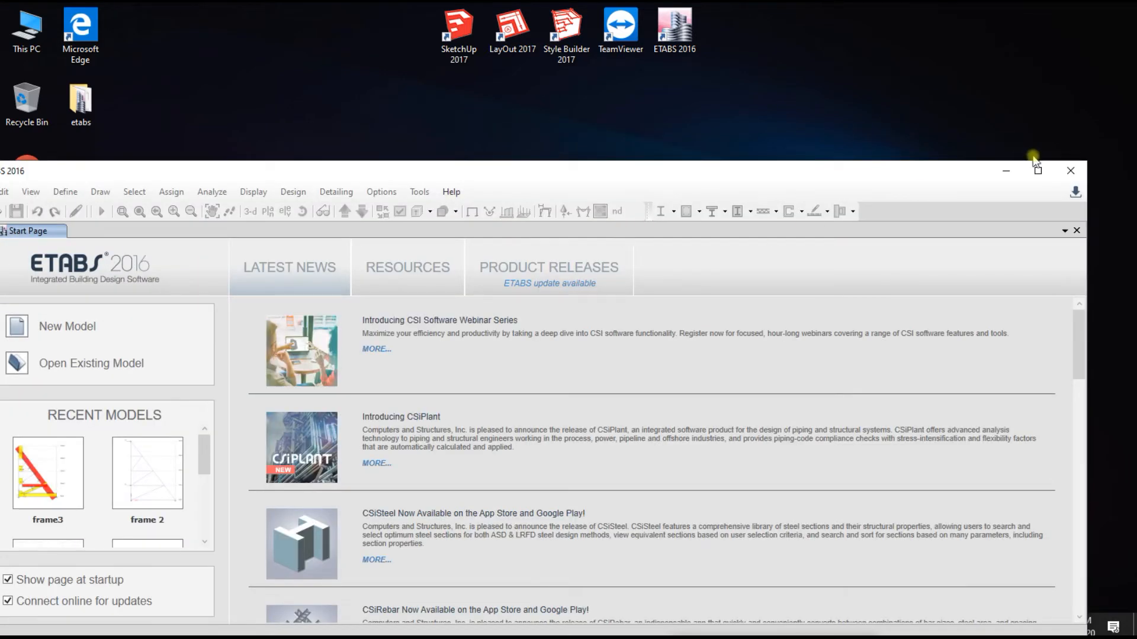
{"action": "left_click", "coordinate": [1037, 170]}
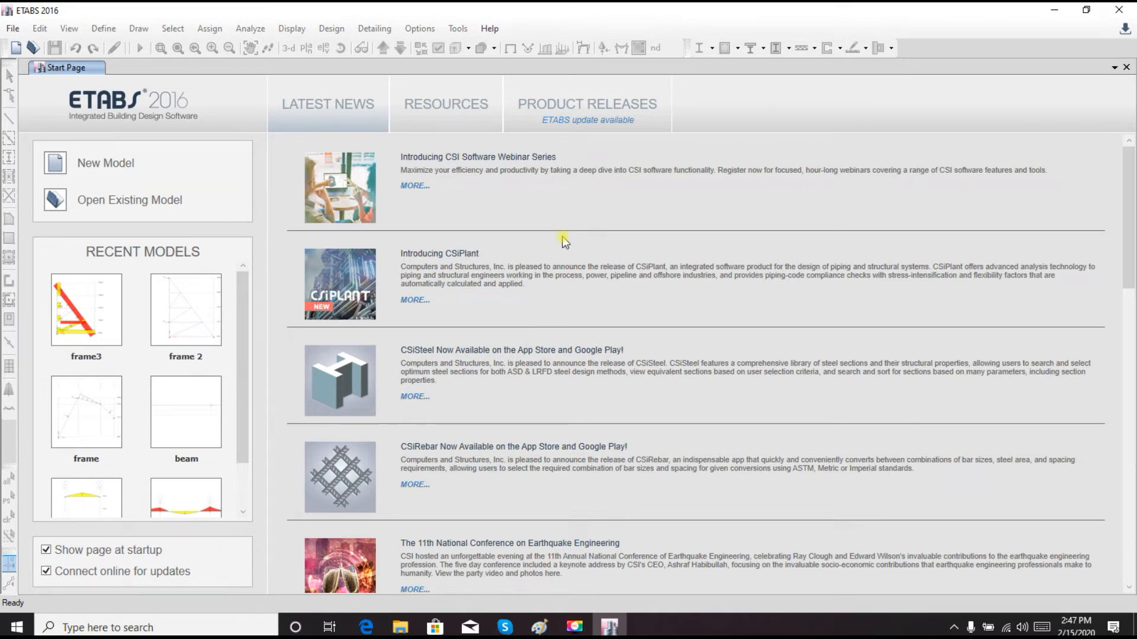
{"action": "left_click", "coordinate": [16, 48]}
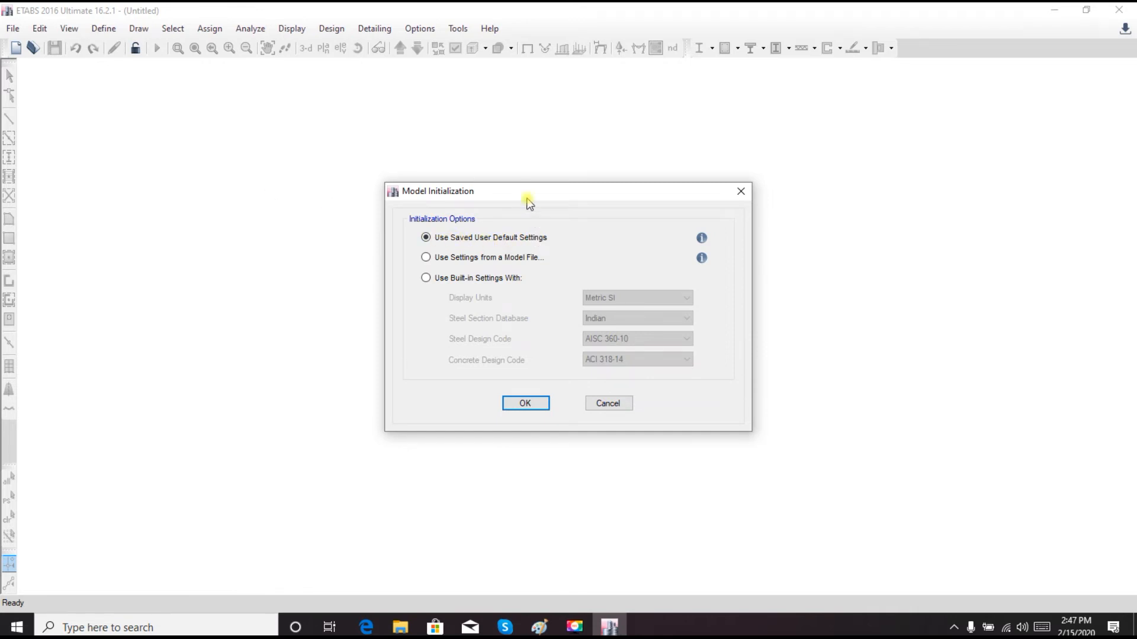
{"action": "left_click_drag", "start_coordinate": [527, 199], "coordinate": [463, 197]}
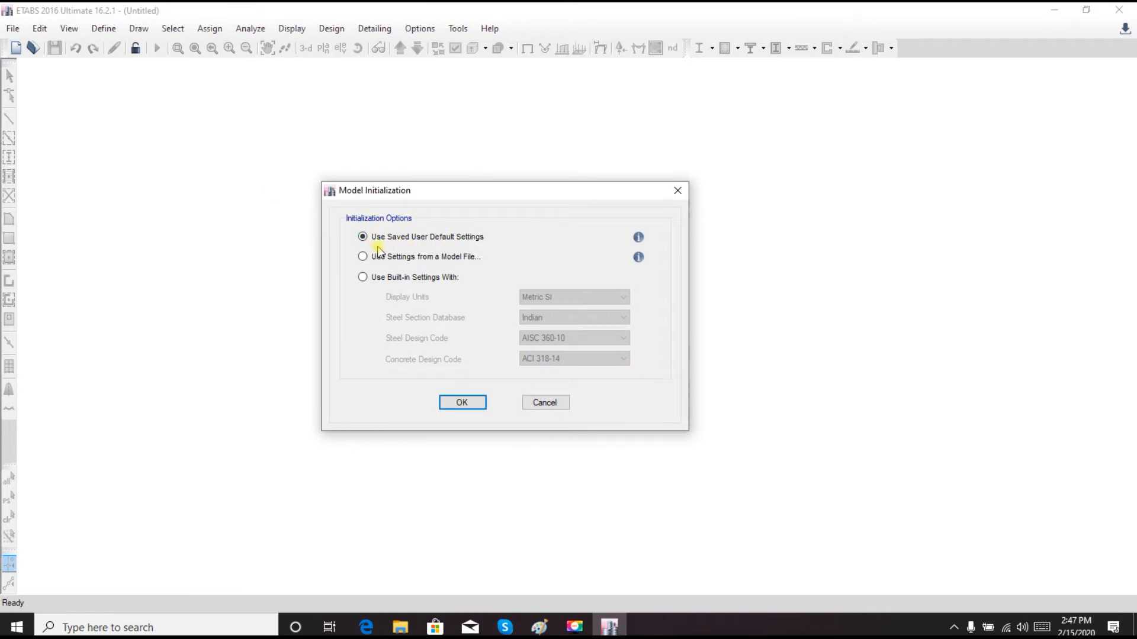
{"action": "left_click", "coordinate": [537, 621]}
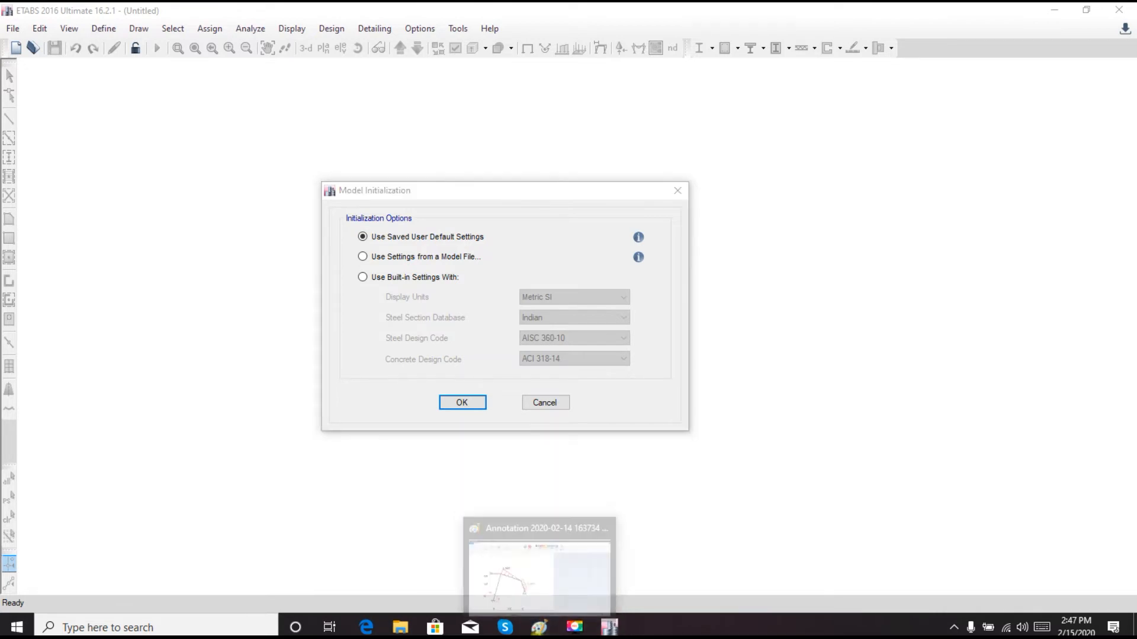
{"action": "left_click", "coordinate": [546, 403]}
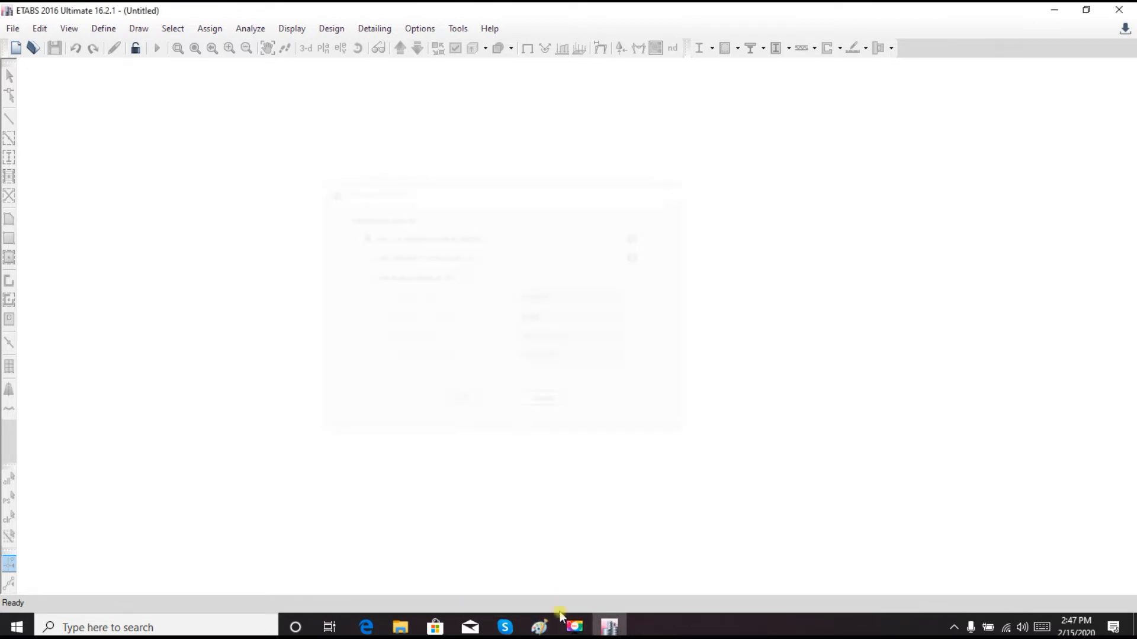
{"action": "left_click", "coordinate": [539, 626]}
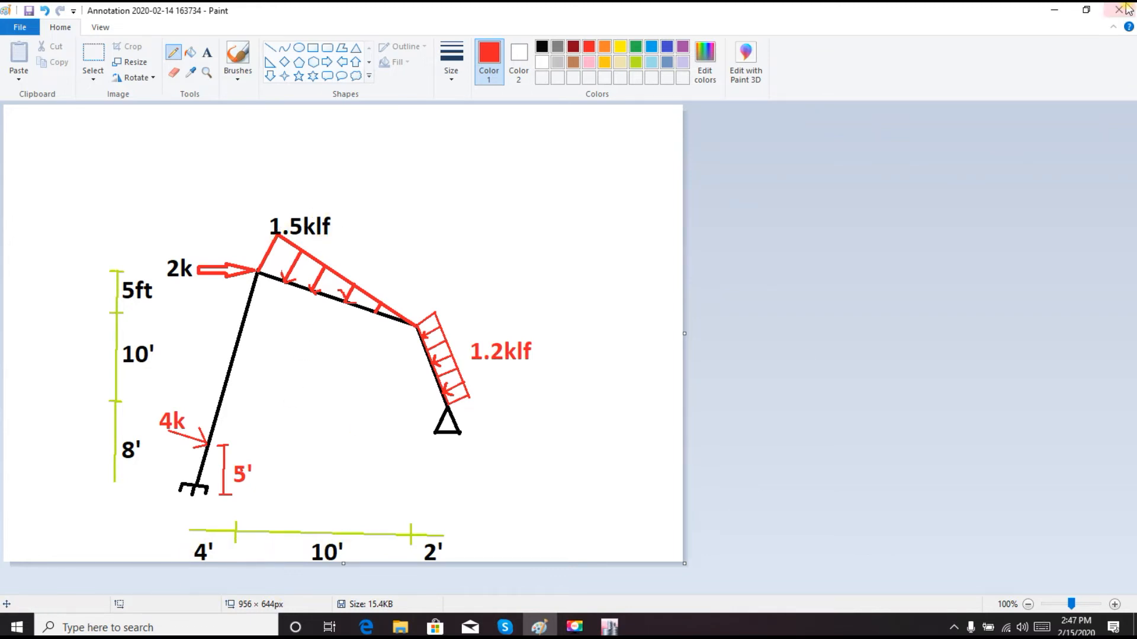
{"action": "left_click", "coordinate": [1055, 11]}
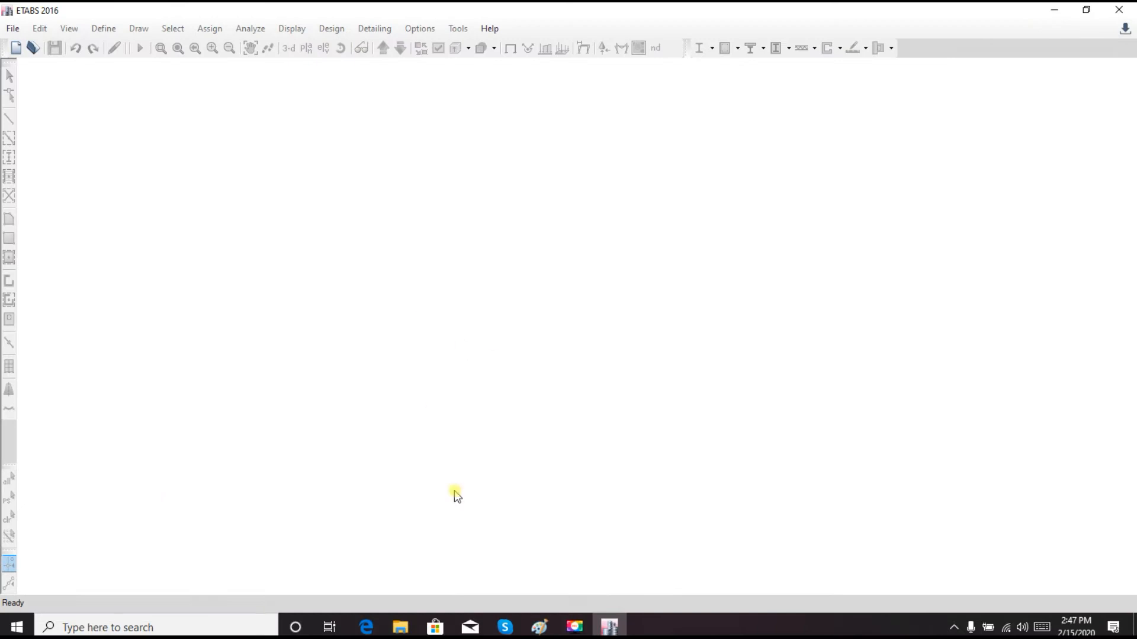
Step: Create a new model initialized with the saved user default settings
{"action": "left_click", "coordinate": [16, 48]}
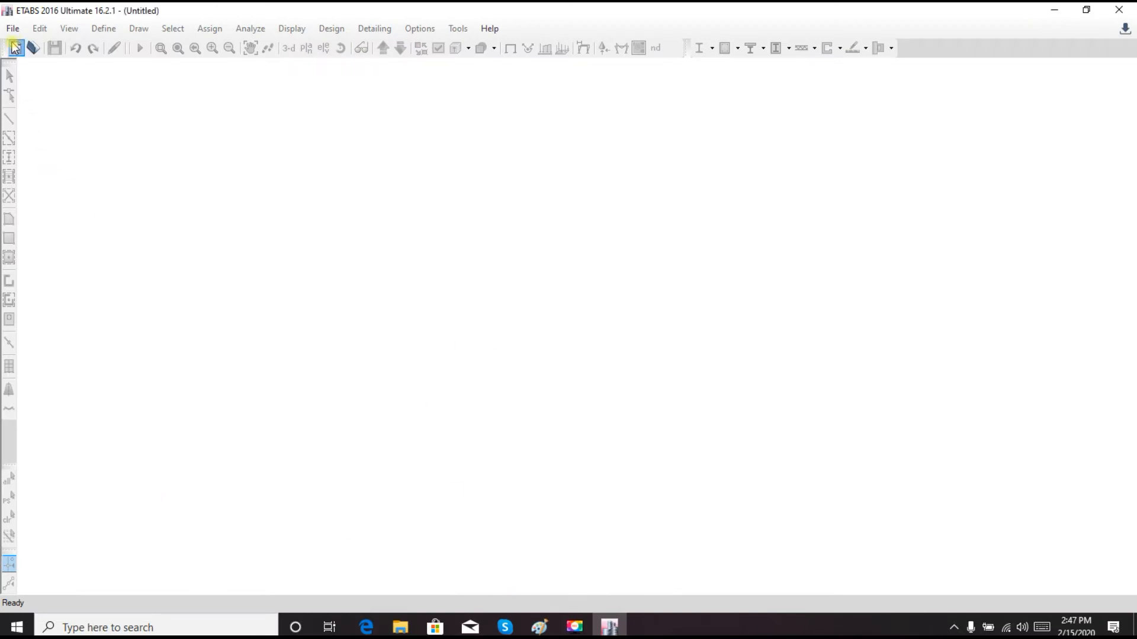
{"action": "left_click_drag", "start_coordinate": [447, 191], "coordinate": [363, 183]}
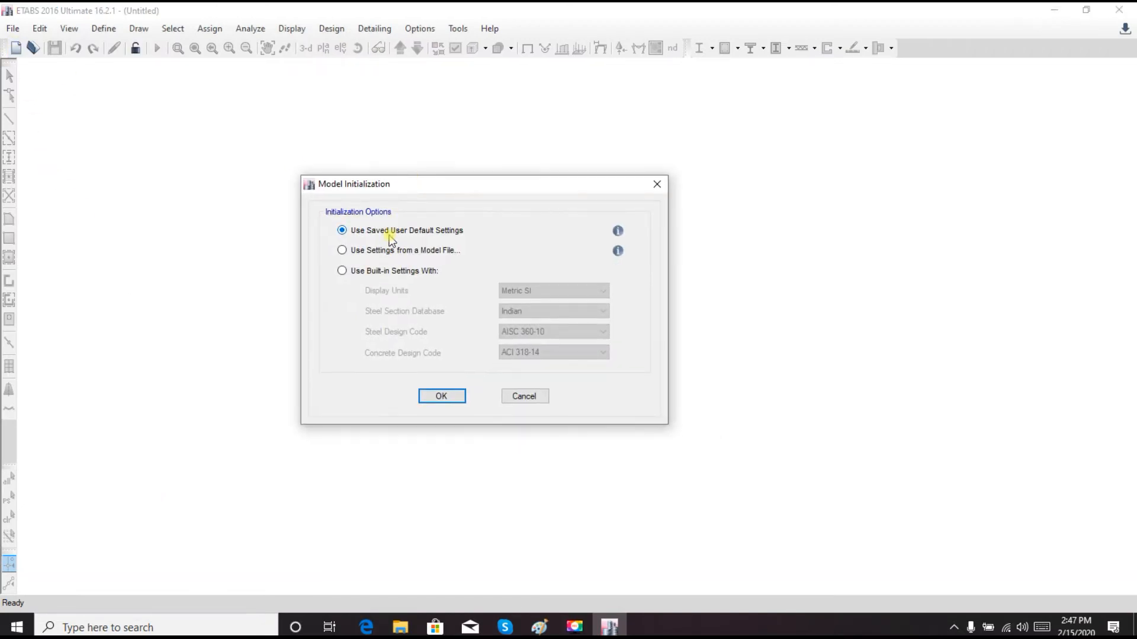
{"action": "left_click", "coordinate": [361, 271]}
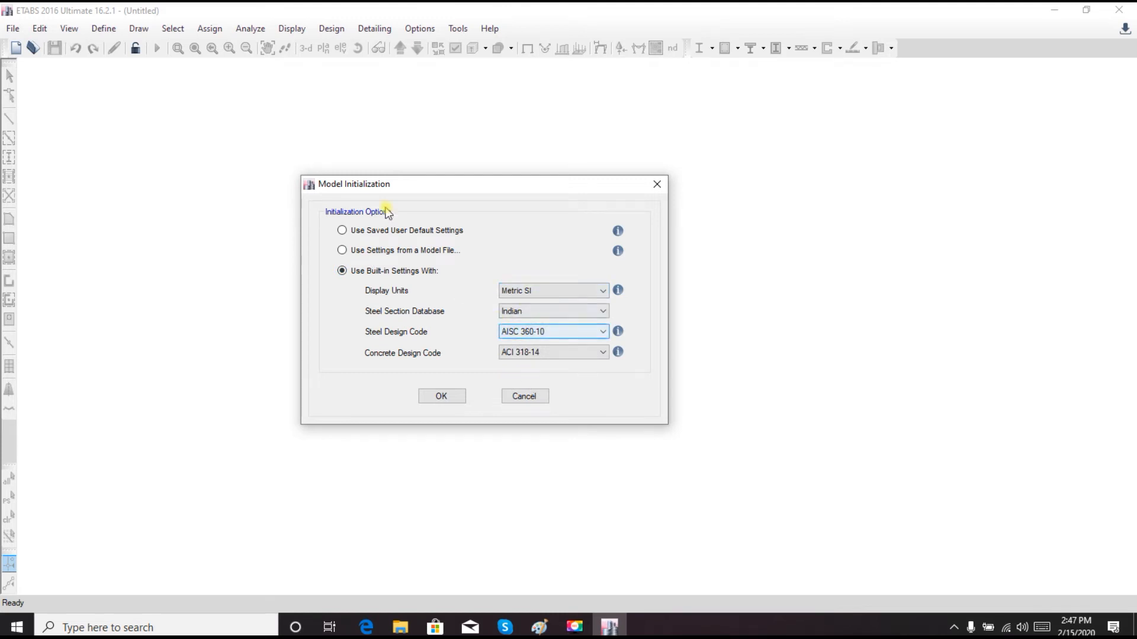
{"action": "left_click", "coordinate": [357, 231]}
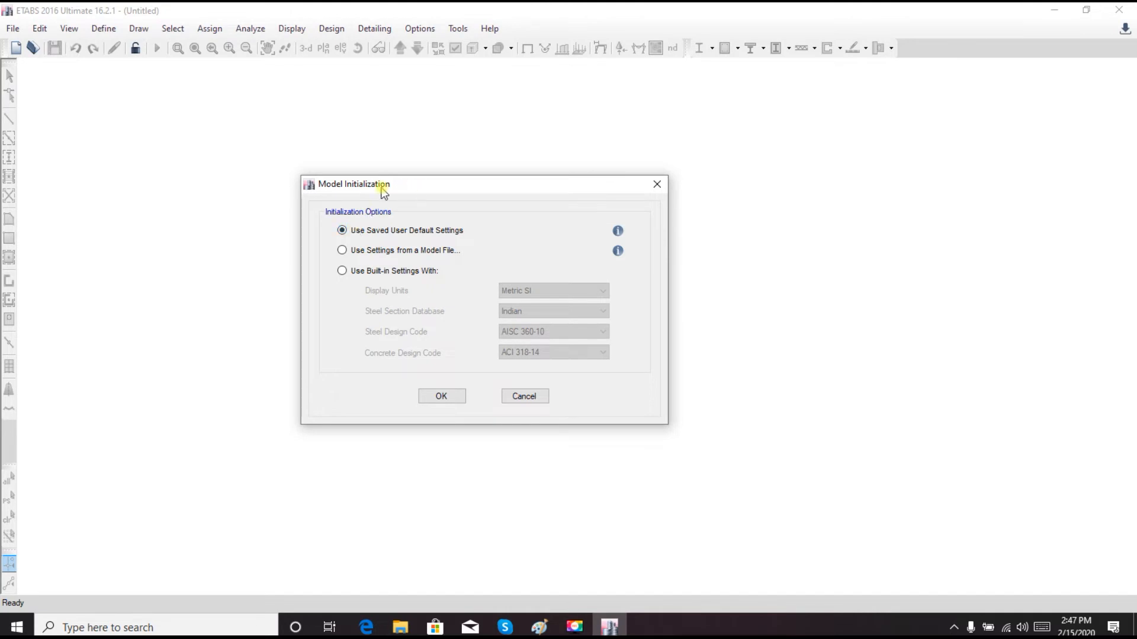
{"action": "left_click_drag", "start_coordinate": [383, 192], "coordinate": [339, 193]}
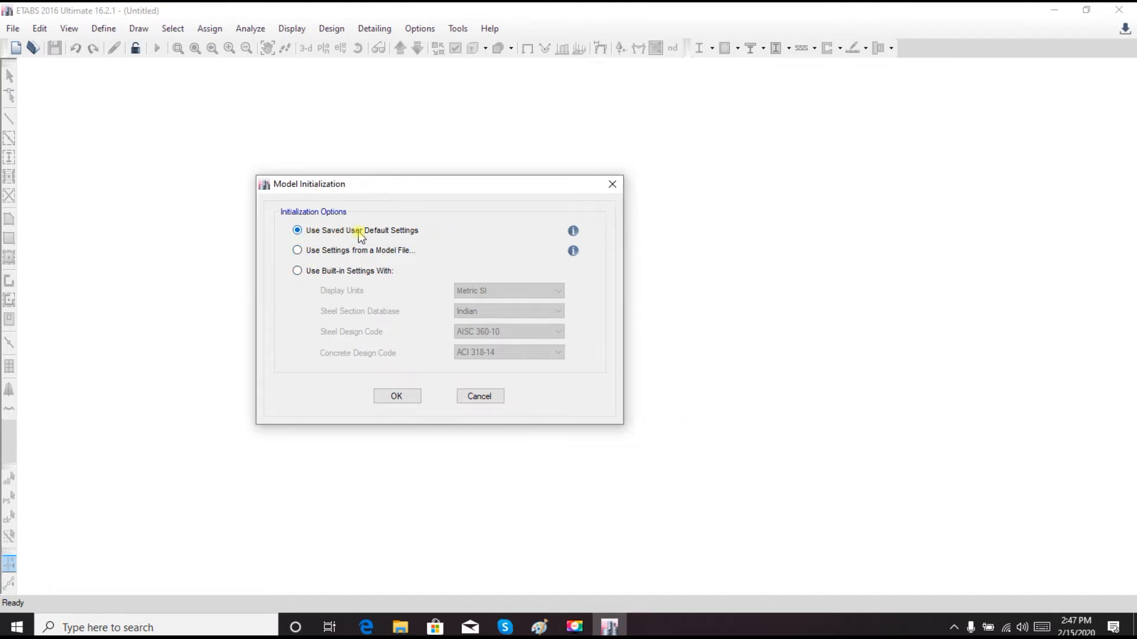
{"action": "left_click", "coordinate": [406, 396]}
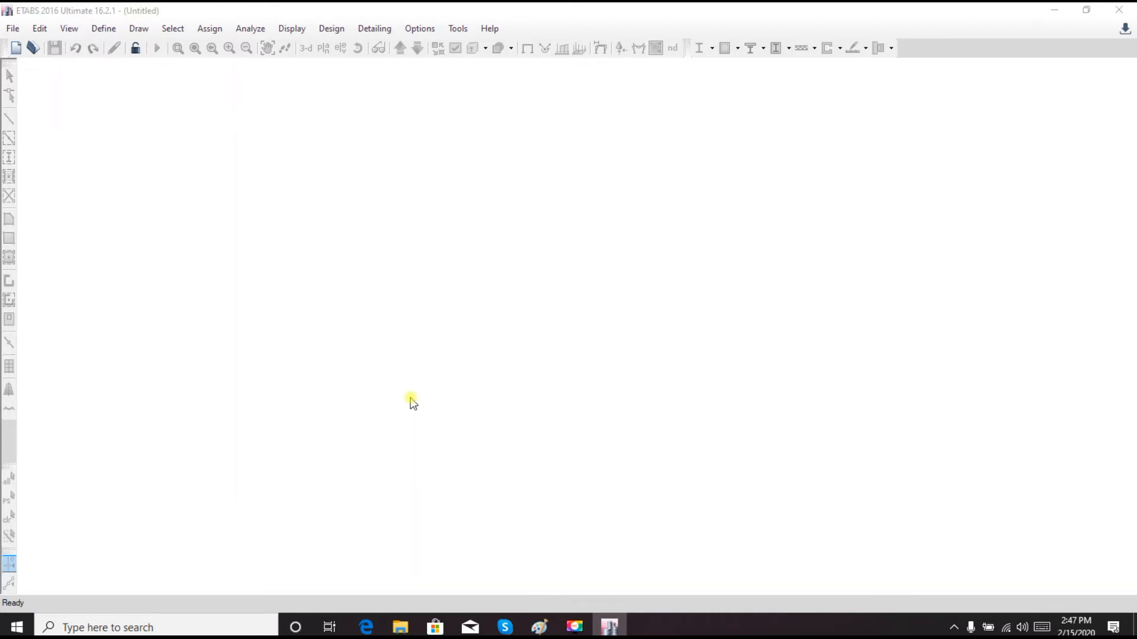
Step: Switch to the Paint sketch and draw four red vertical lines through the frame's supports and joints to mark the X grid lines
{"action": "left_click_drag", "start_coordinate": [484, 117], "coordinate": [443, 131]}
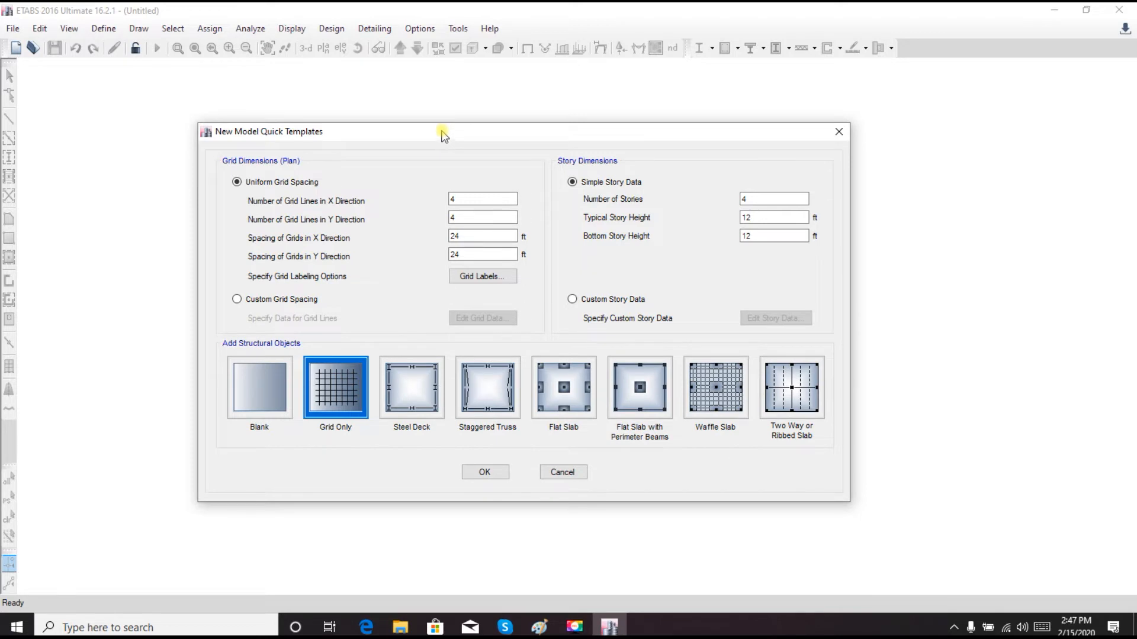
{"action": "left_click_drag", "start_coordinate": [444, 135], "coordinate": [444, 126]}
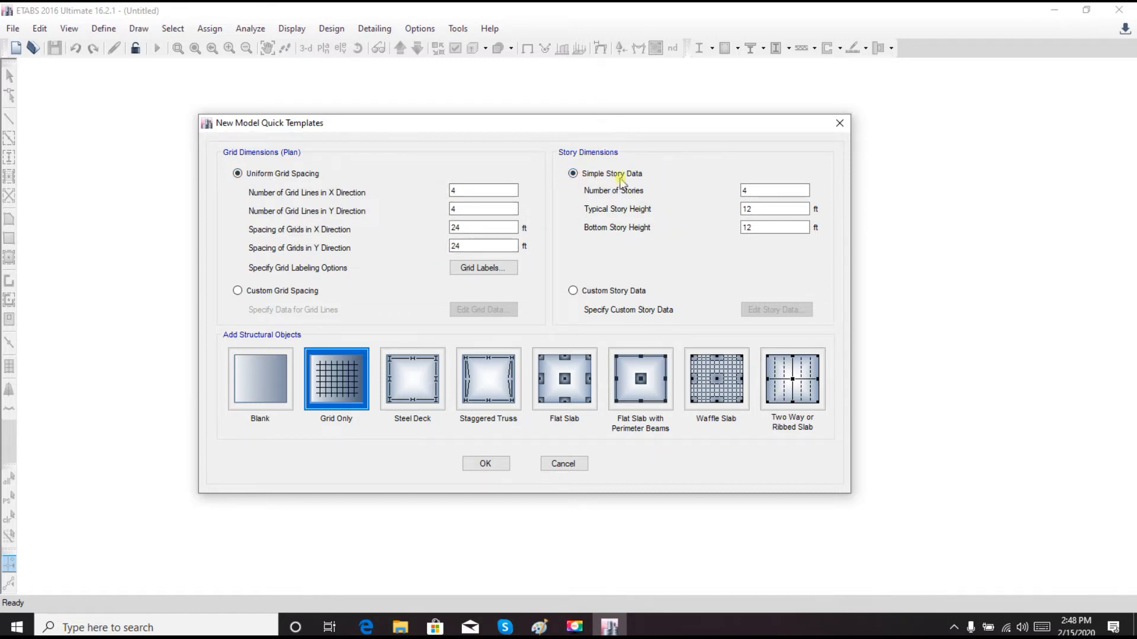
{"action": "left_click", "coordinate": [539, 626]}
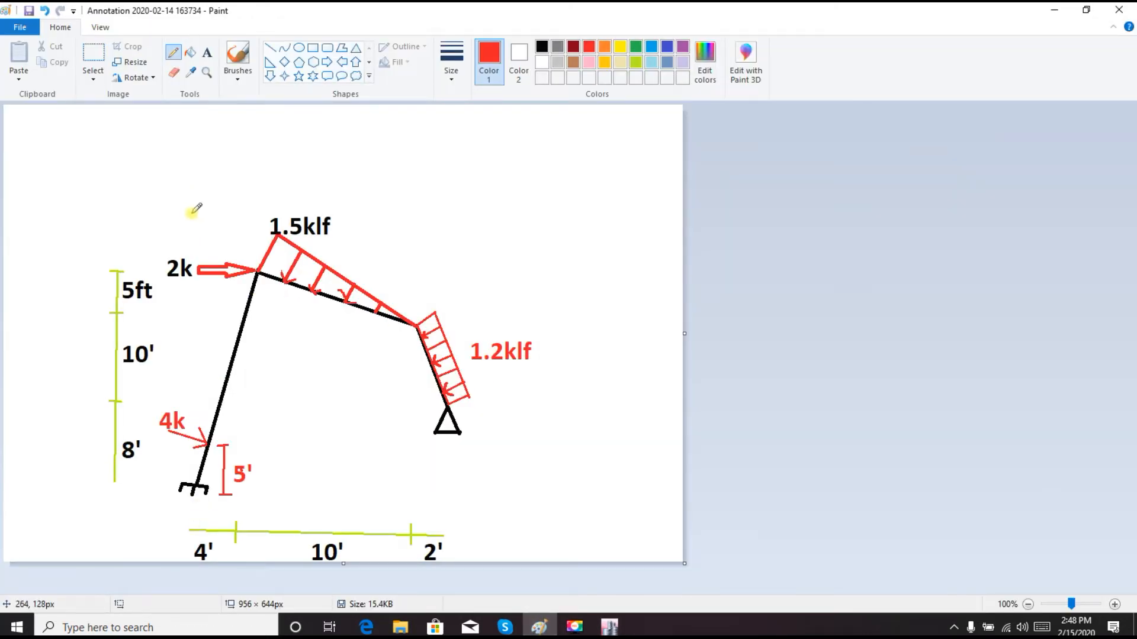
{"action": "mouse_move", "coordinate": [191, 200]}
{"action": "left_mouse_down"}
{"action": "mouse_move", "coordinate": [195, 335]}
{"action": "mouse_move", "coordinate": [177, 534]}
{"action": "left_mouse_up"}
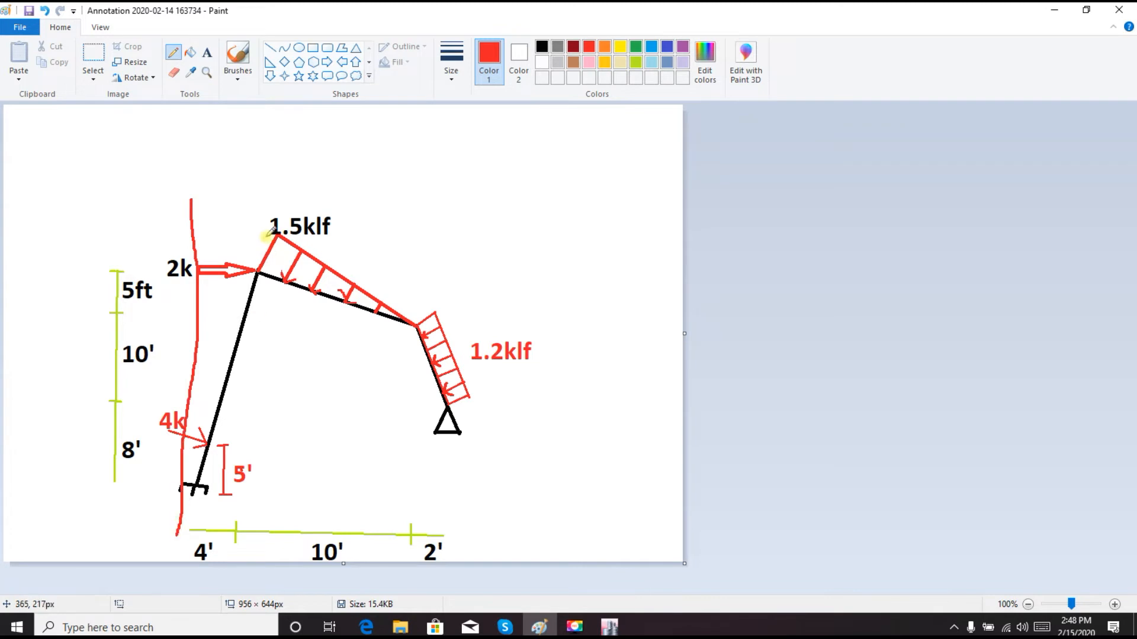
{"action": "left_click_drag", "start_coordinate": [263, 193], "coordinate": [253, 509]}
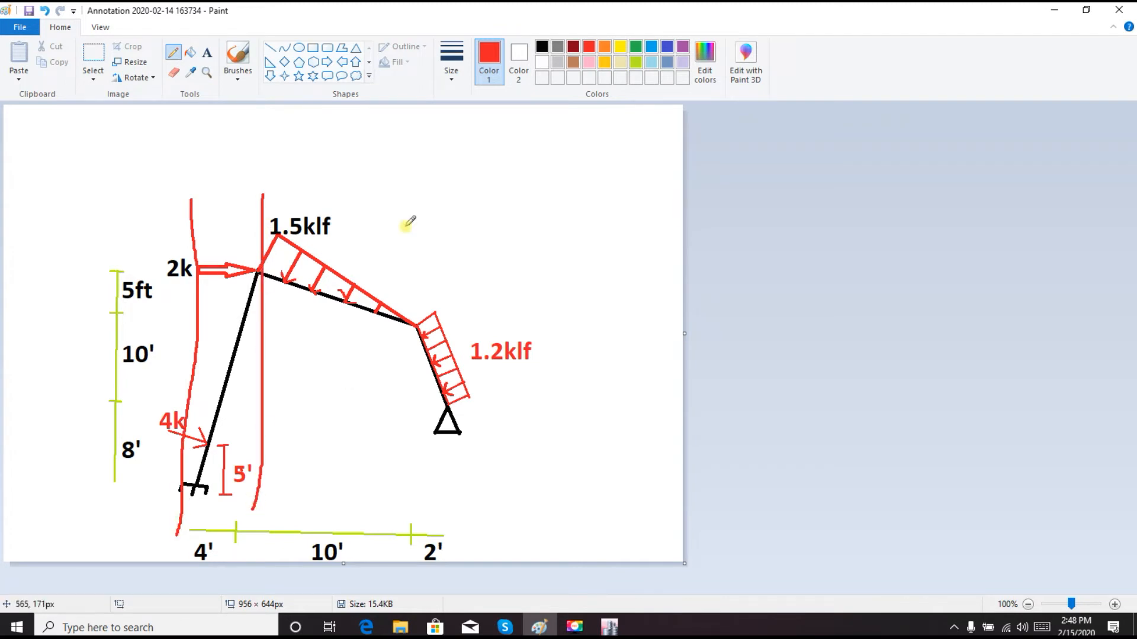
{"action": "left_click_drag", "start_coordinate": [405, 200], "coordinate": [412, 503]}
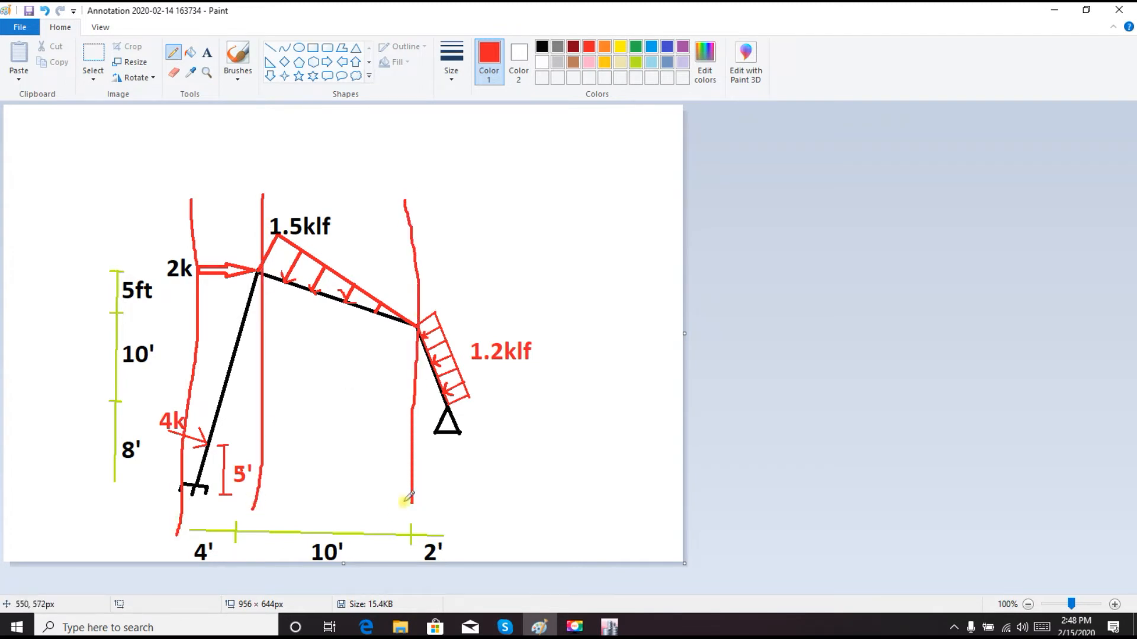
{"action": "left_click_drag", "start_coordinate": [450, 232], "coordinate": [450, 255]}
{"action": "left_click_drag", "start_coordinate": [452, 309], "coordinate": [451, 554]}
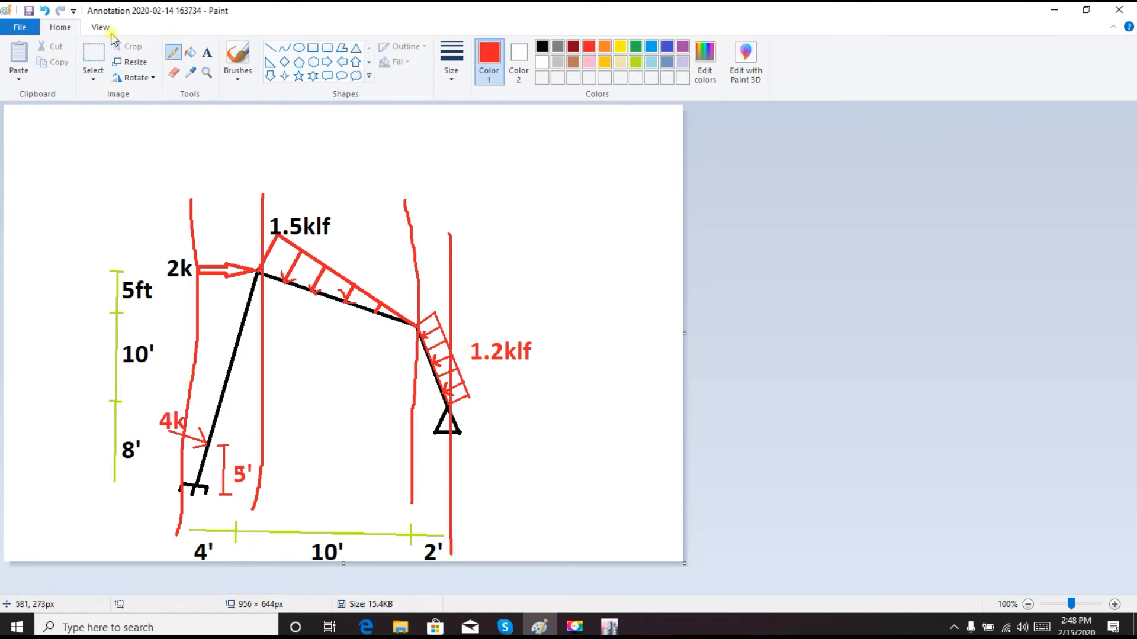
Step: Undo the red vertical grid-line marks drawn over the frame sketch
{"action": "left_click", "coordinate": [45, 11]}
{"action": "left_click", "coordinate": [45, 11]}
{"action": "left_click", "coordinate": [44, 10]}
{"action": "left_click", "coordinate": [44, 11]}
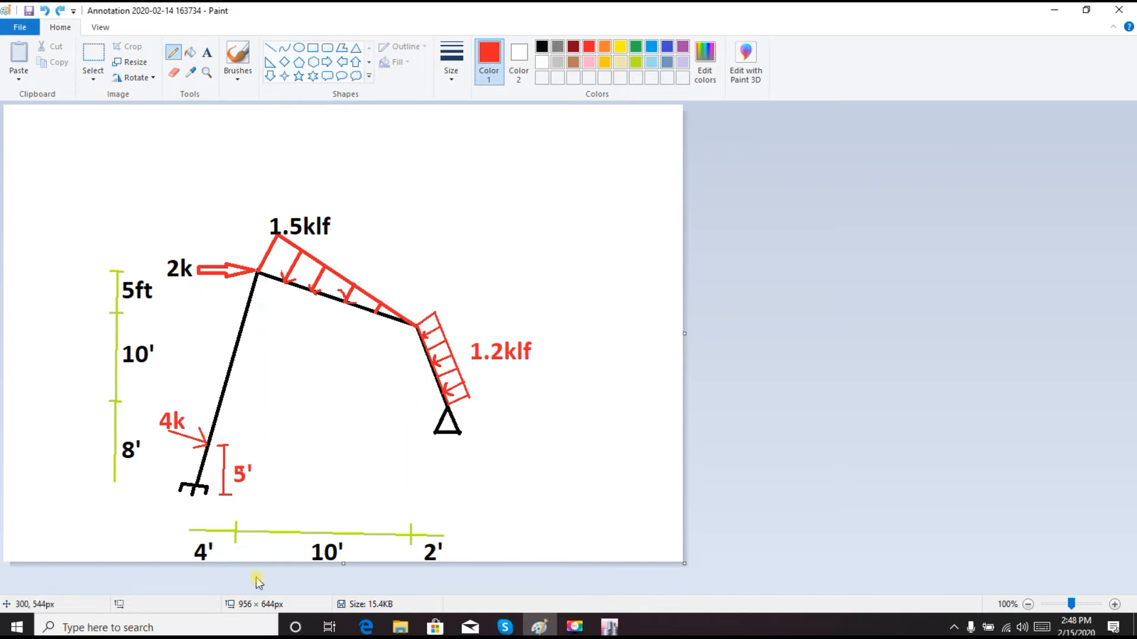
Step: Switch back to ETABS and set the number of grid lines in the Y direction to 1
{"action": "left_click", "coordinate": [608, 627]}
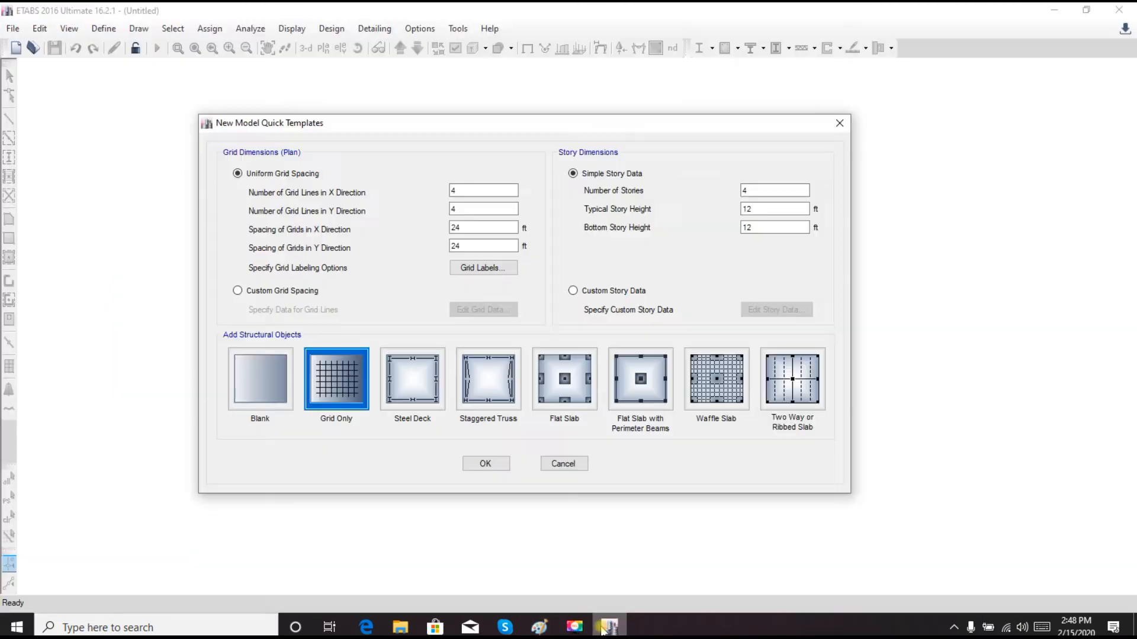
{"action": "double_click", "coordinate": [448, 190]}
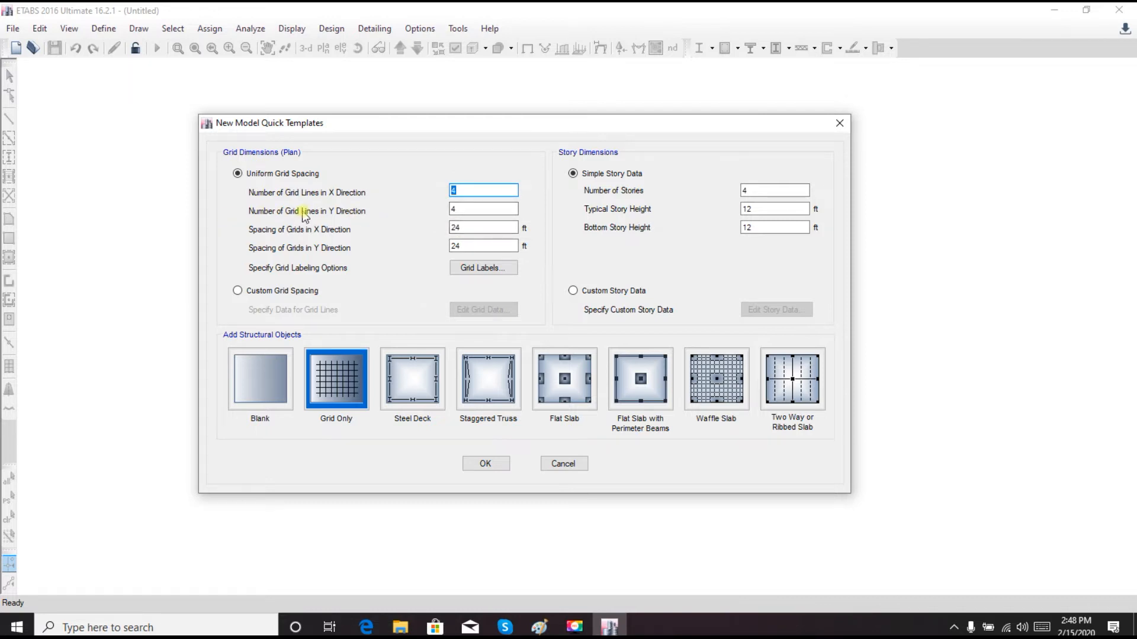
{"action": "double_click", "coordinate": [457, 212]}
{"action": "type", "text": "1"}
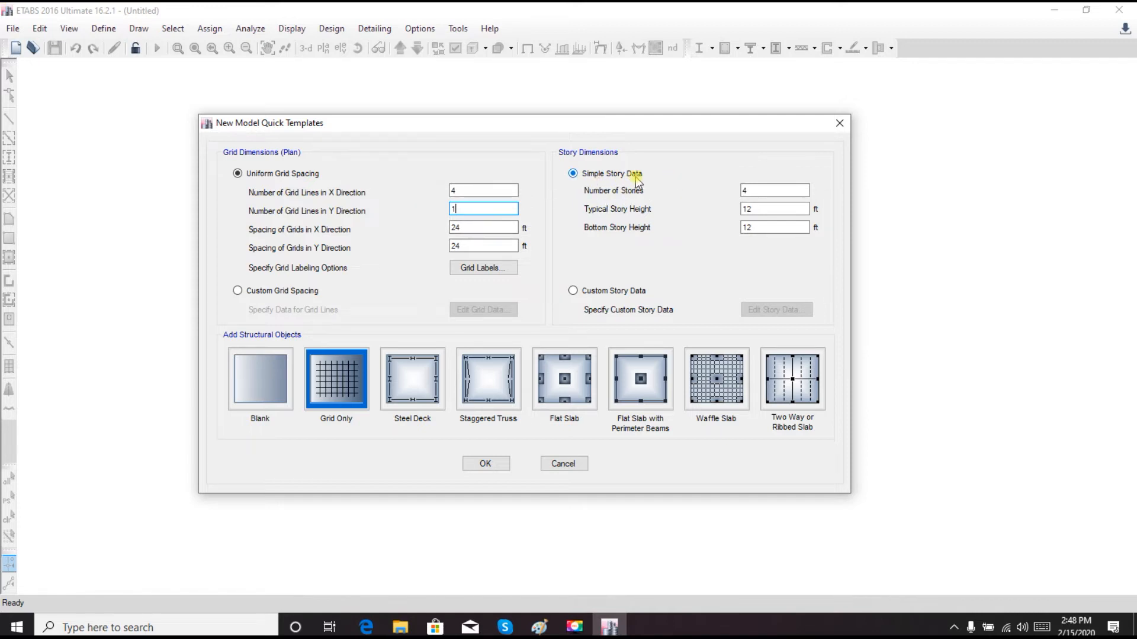
Step: Switch to the Paint sketch and draw four red horizontal lines across the frame's supports and joints to mark the story levels
{"action": "left_click", "coordinate": [540, 628]}
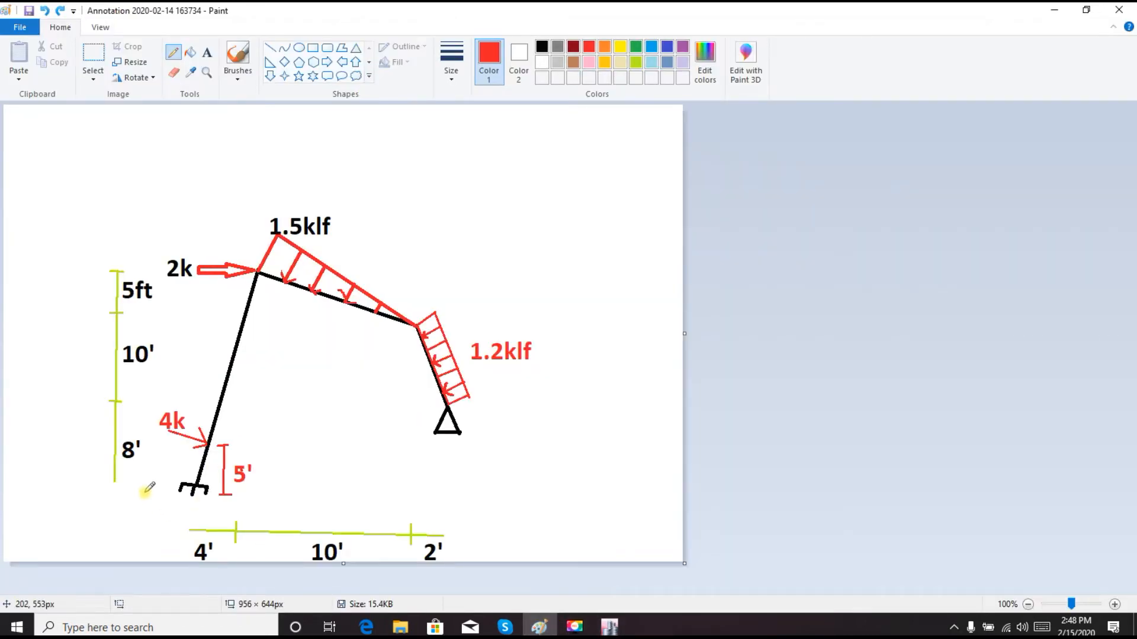
{"action": "left_click_drag", "start_coordinate": [144, 491], "coordinate": [640, 487]}
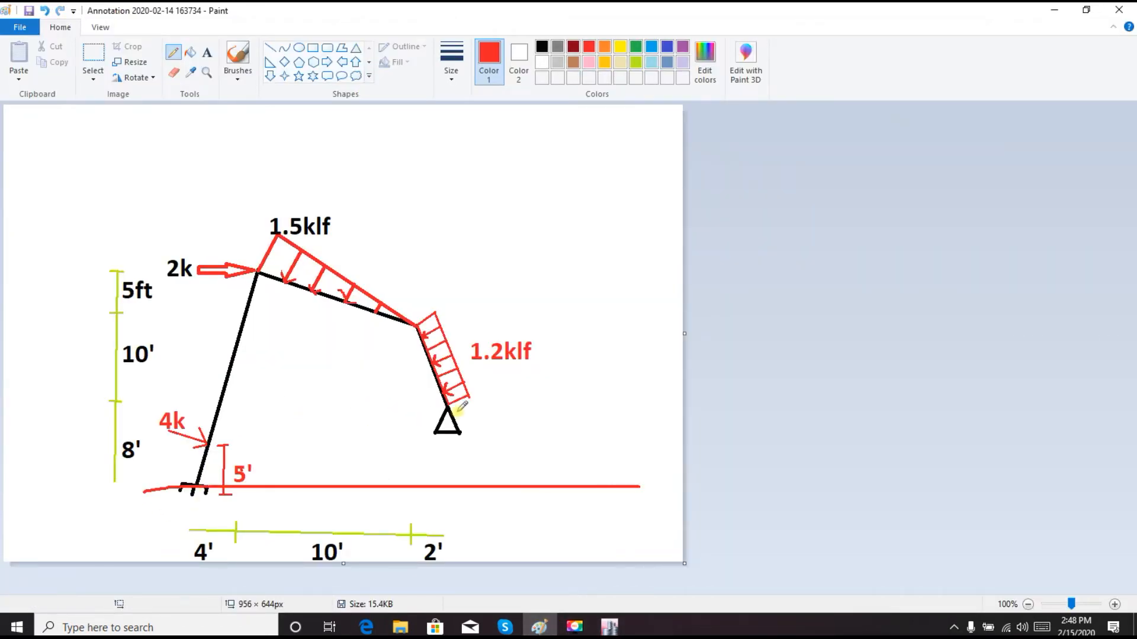
{"action": "left_click_drag", "start_coordinate": [519, 401], "coordinate": [106, 416]}
{"action": "mouse_move", "coordinate": [485, 320]}
{"action": "left_mouse_down"}
{"action": "mouse_move", "coordinate": [357, 335]}
{"action": "mouse_move", "coordinate": [47, 337]}
{"action": "left_mouse_up"}
{"action": "left_click", "coordinate": [392, 260]}
{"action": "left_click_drag", "start_coordinate": [393, 260], "coordinate": [50, 273]}
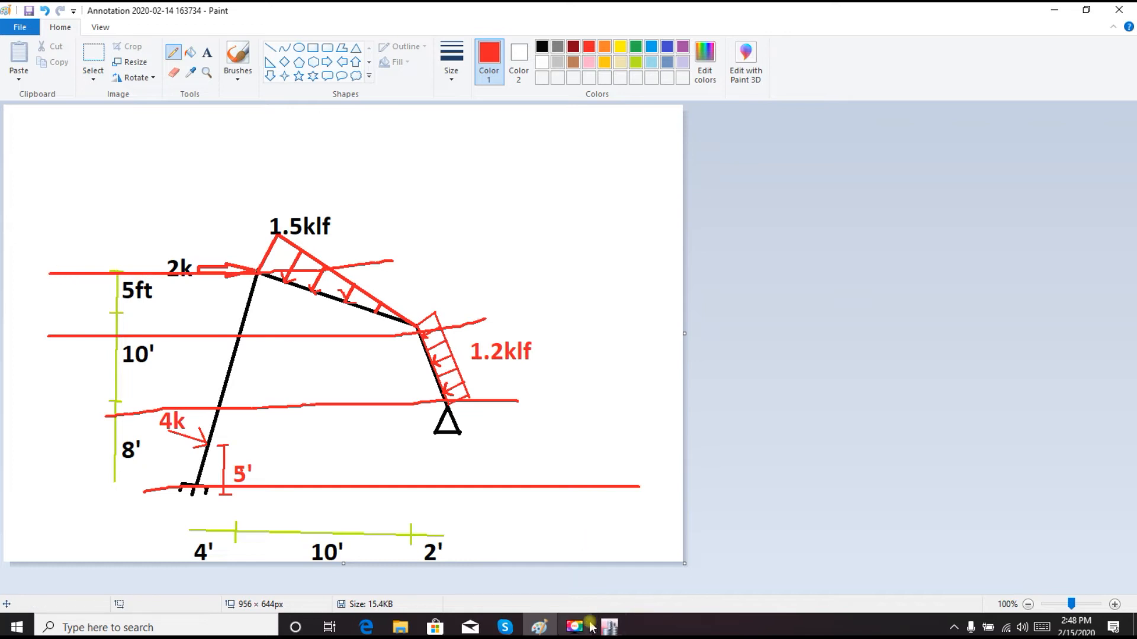
Step: Switch back to ETABS and set the number of stories to 3 in the simple story data
{"action": "left_click", "coordinate": [609, 628]}
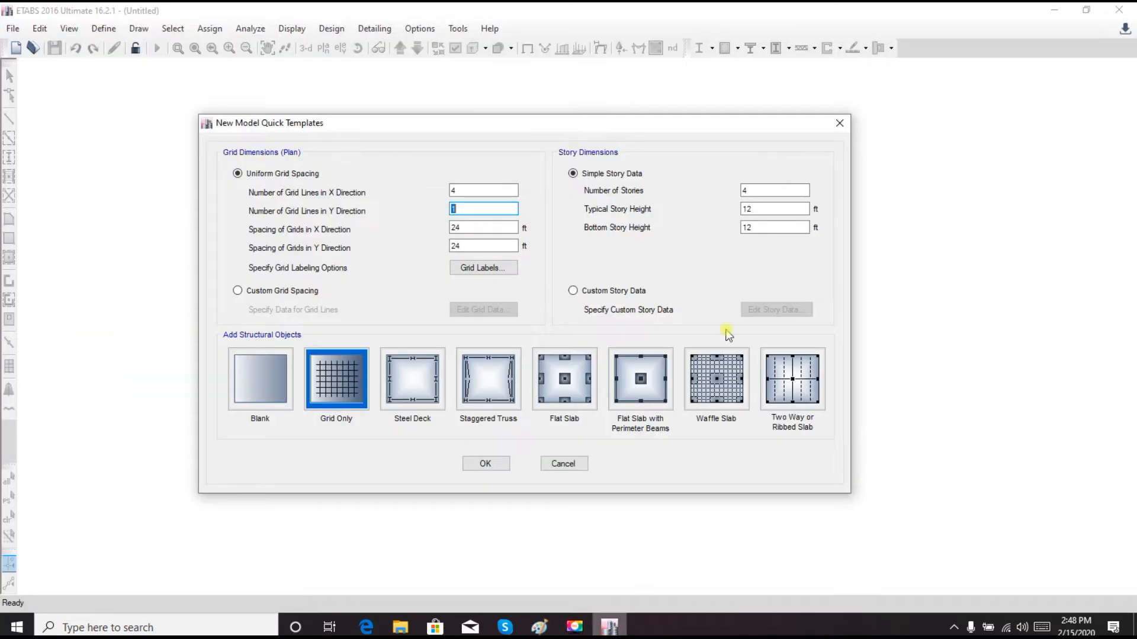
{"action": "double_click", "coordinate": [769, 191]}
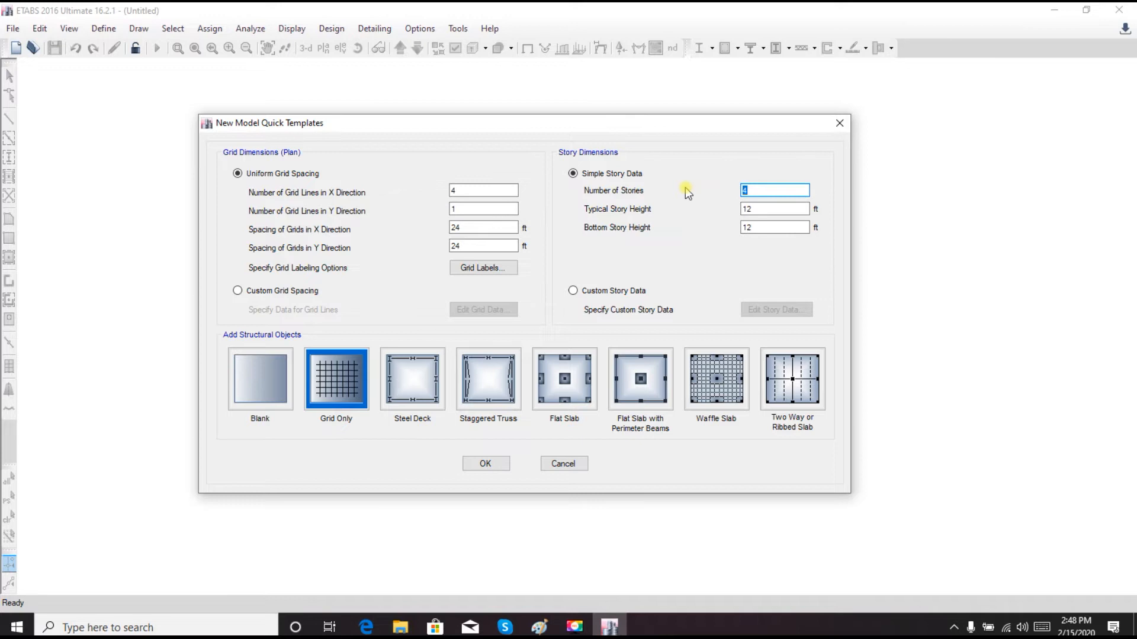
{"action": "type", "text": "3"}
Step: Choose custom grid spacing, open the grid data for editing and display it as spacing
{"action": "left_click", "coordinate": [239, 290]}
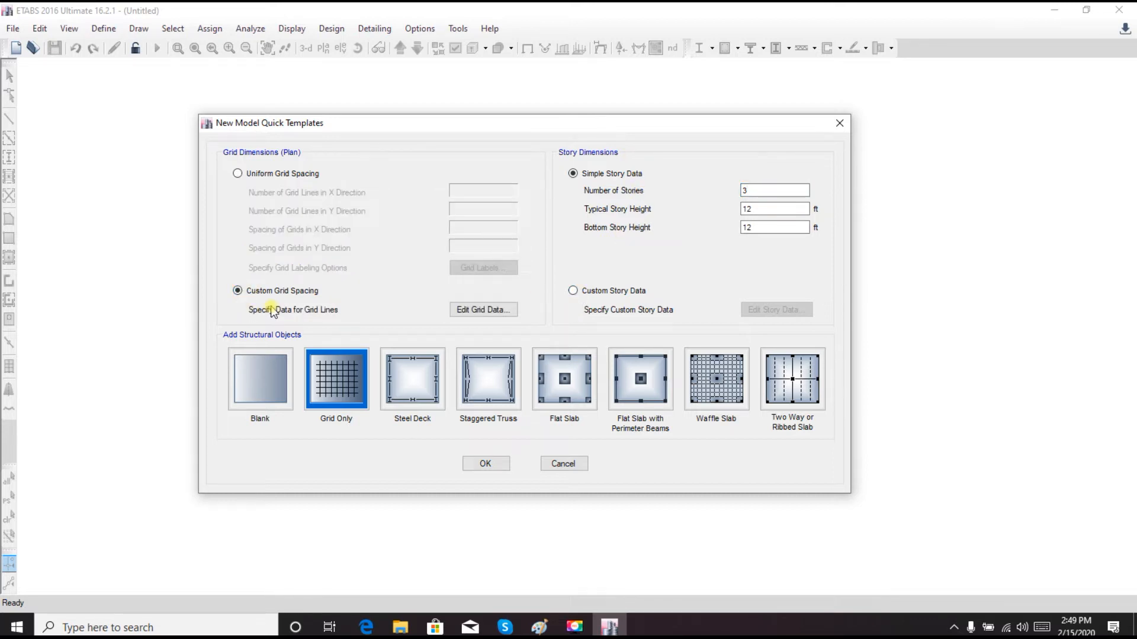
{"action": "left_click", "coordinate": [468, 310]}
{"action": "left_click_drag", "start_coordinate": [462, 129], "coordinate": [465, 54]}
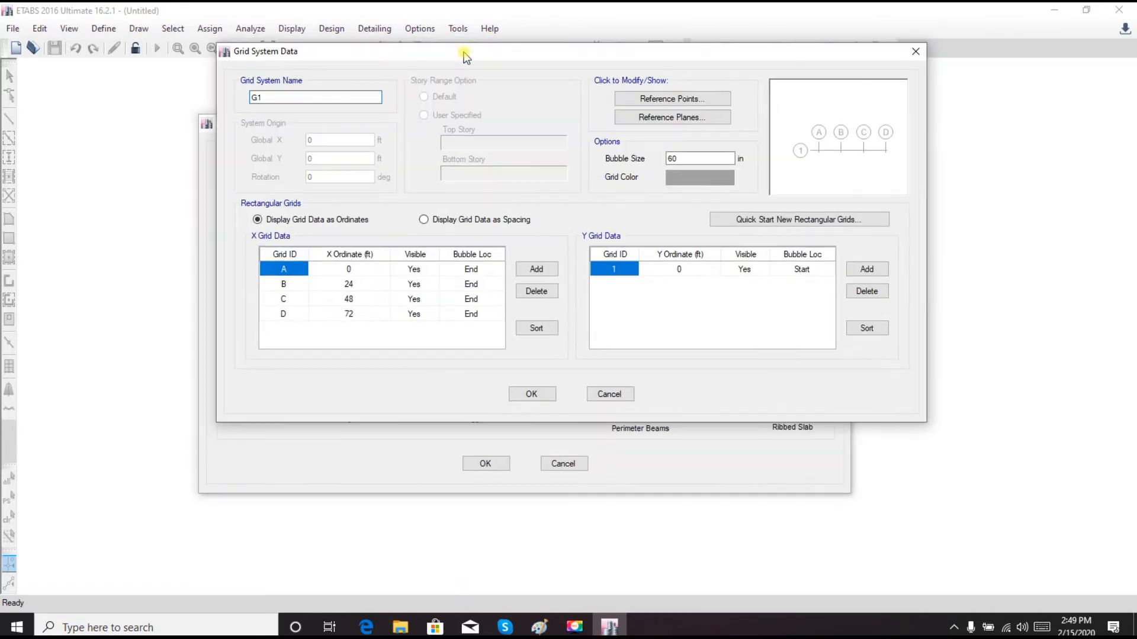
{"action": "left_click", "coordinate": [424, 220]}
Step: Set the X grid spacings to 4 ft for A, 10 ft for B and 2 ft for C, matching the Paint sketch
{"action": "left_click", "coordinate": [362, 270]}
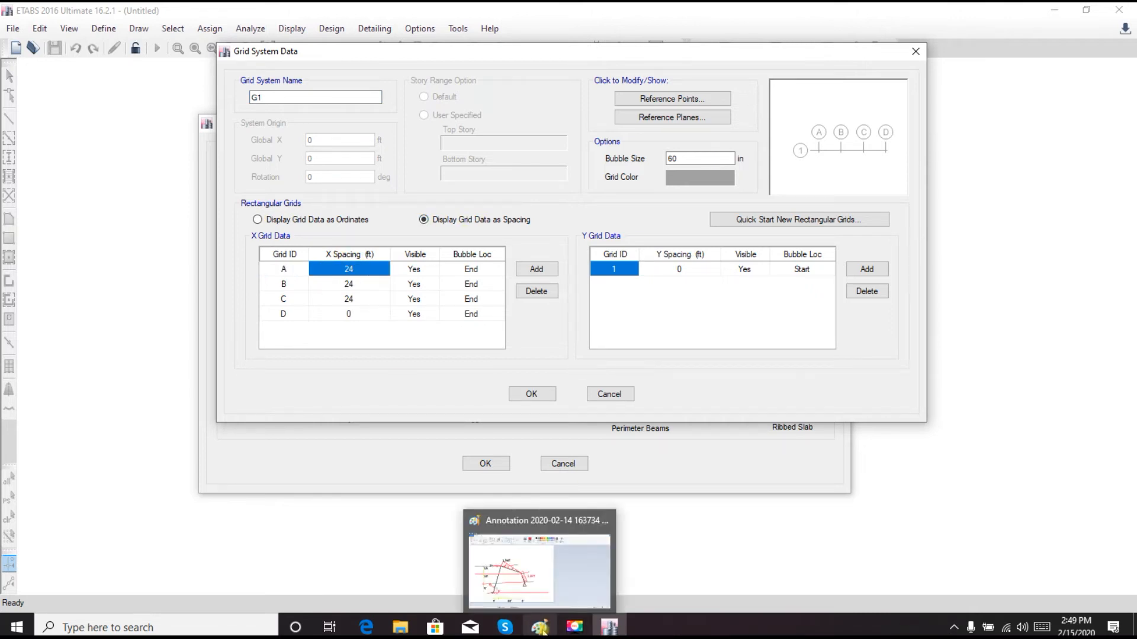
{"action": "left_click", "coordinate": [505, 497]}
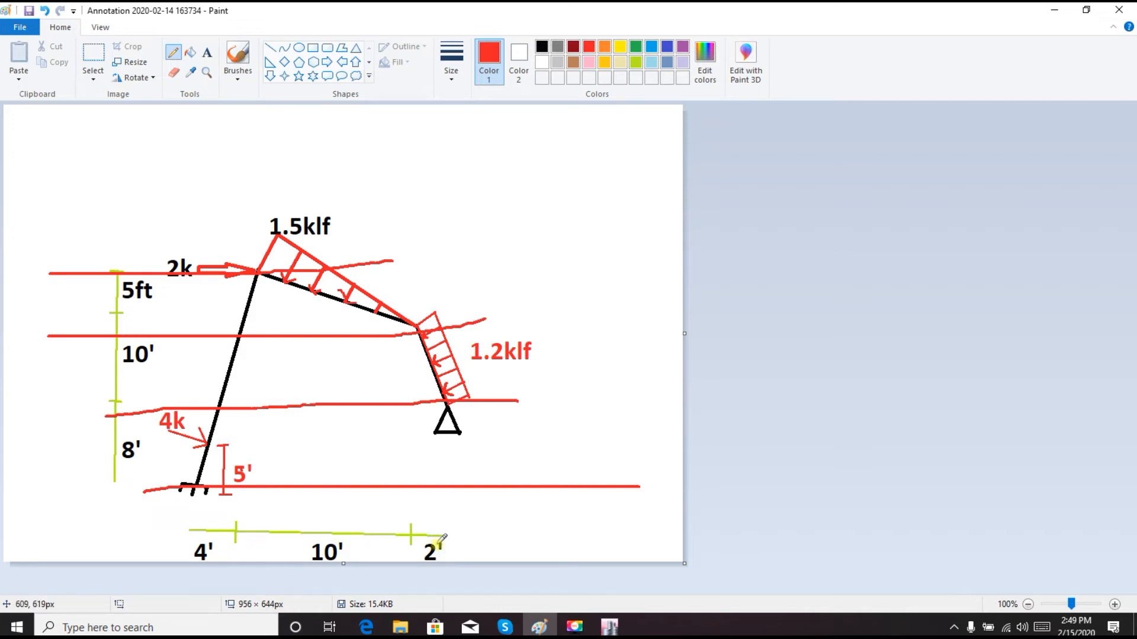
{"action": "left_click", "coordinate": [610, 626]}
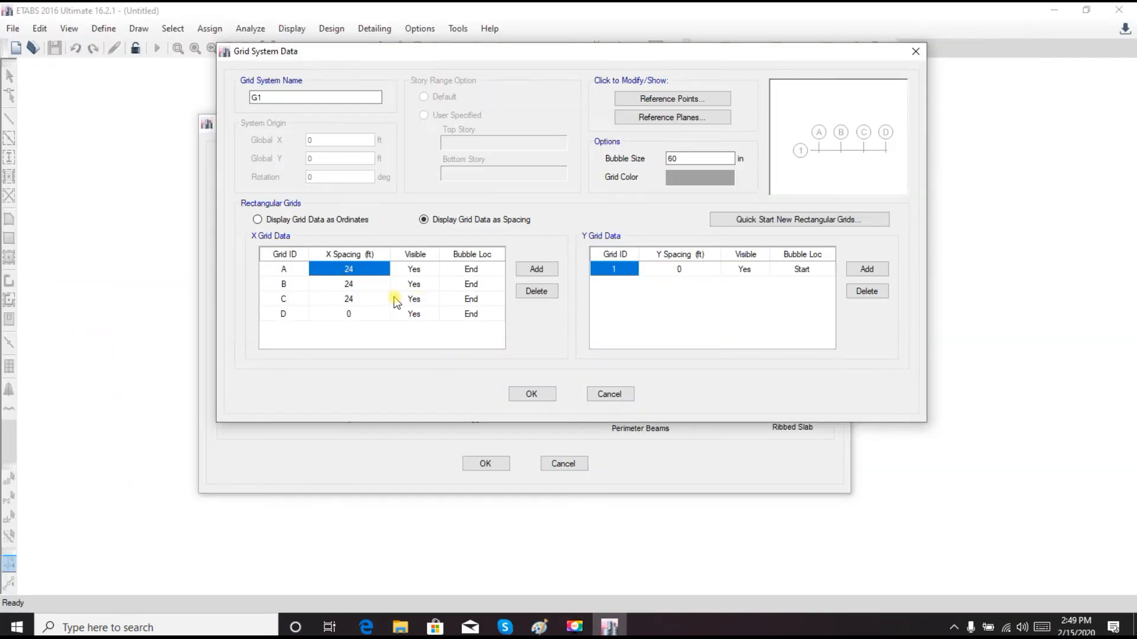
{"action": "type", "text": "4"}
{"action": "key", "text": "Return"}
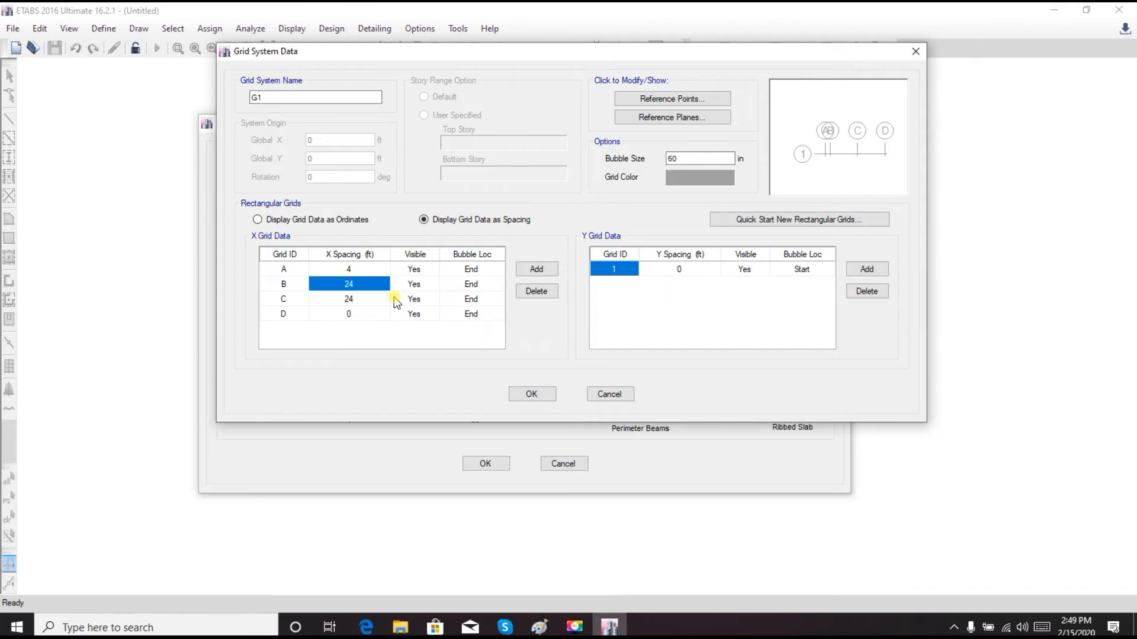
{"action": "type", "text": "1"}
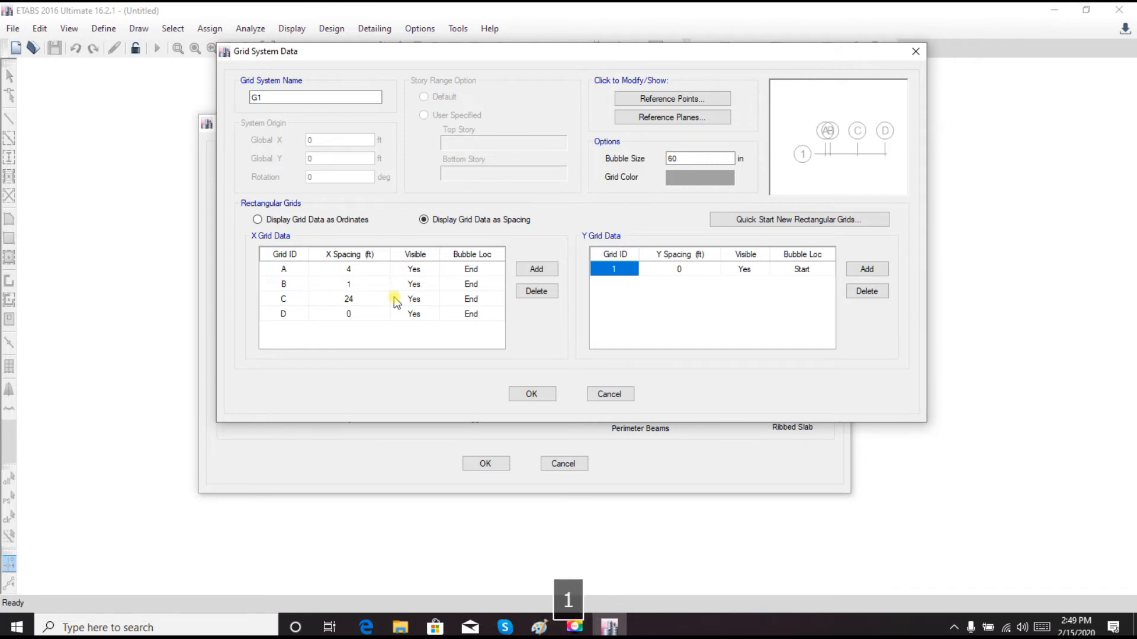
{"action": "type", "text": "0"}
{"action": "key", "text": "Return"}
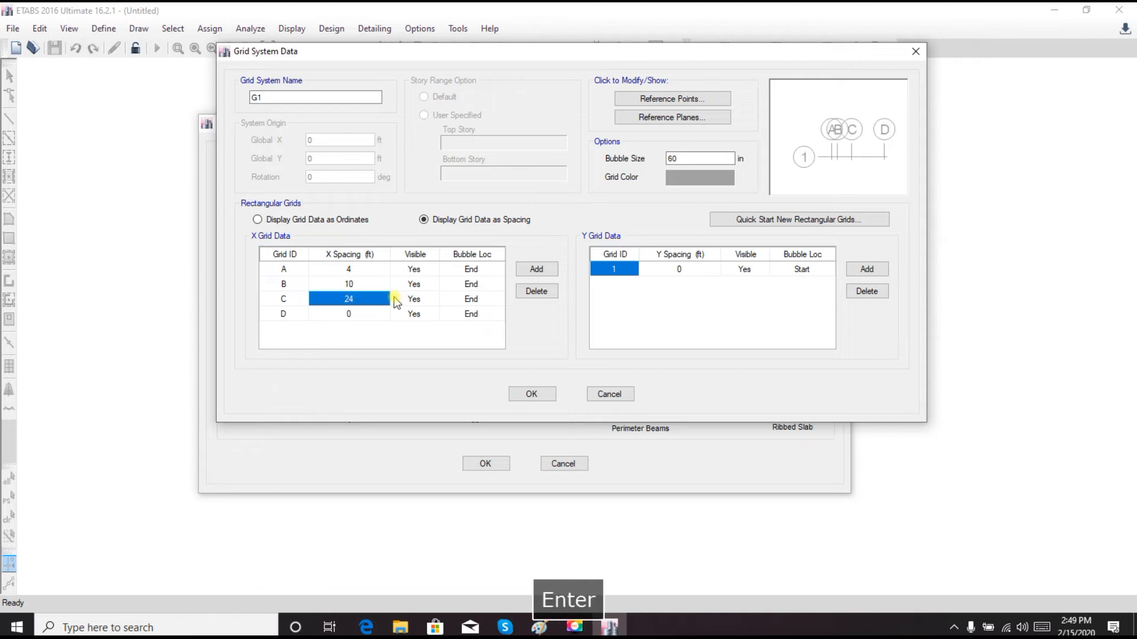
{"action": "type", "text": "2"}
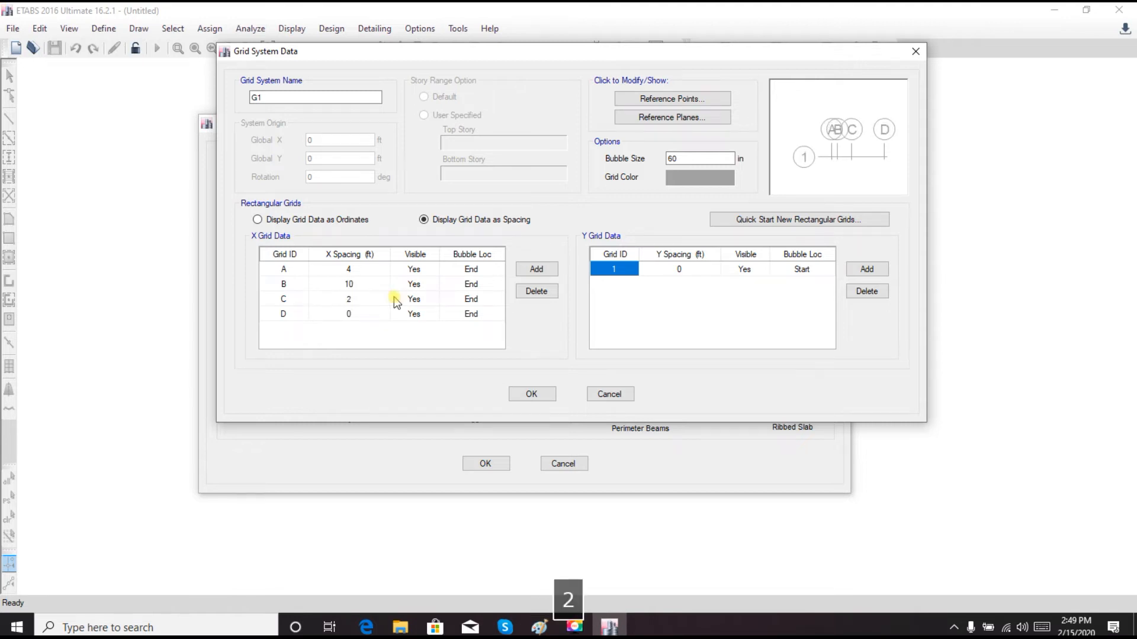
{"action": "key", "text": "Return"}
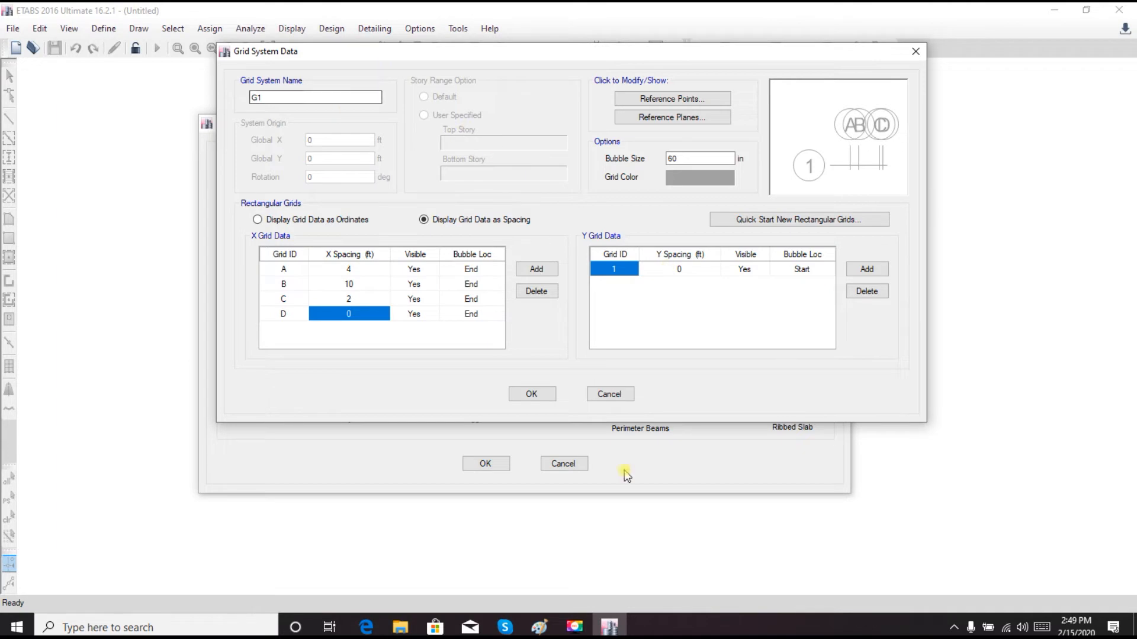
{"action": "left_click", "coordinate": [531, 394]}
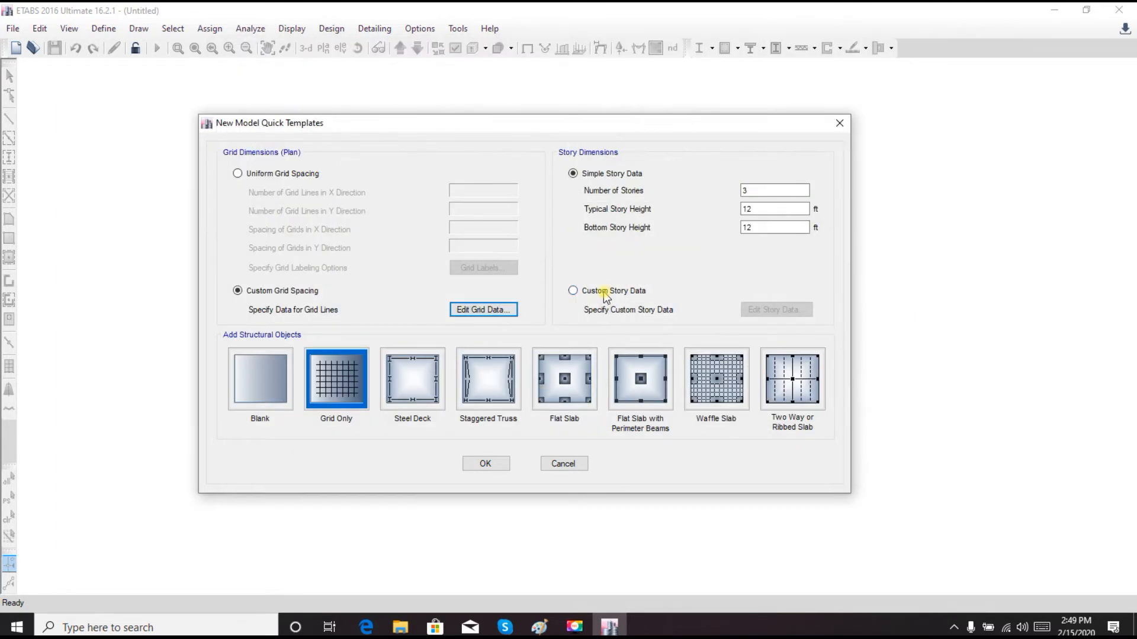
Step: Choose custom story data for the new model and open the story data for editing
{"action": "left_click", "coordinate": [573, 291]}
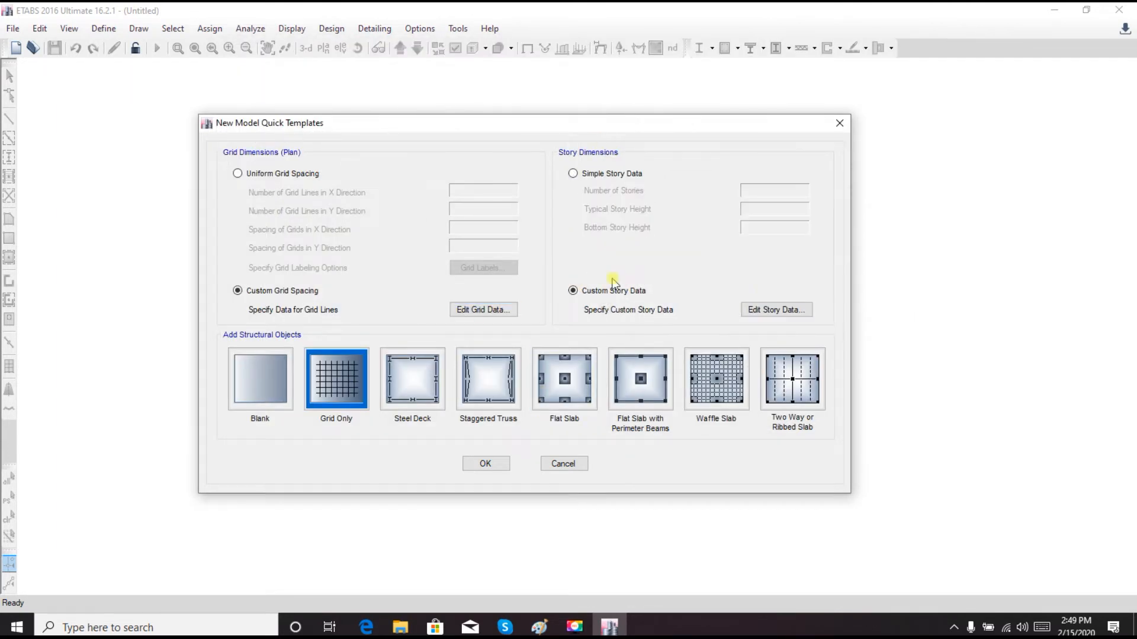
{"action": "left_click", "coordinate": [774, 310]}
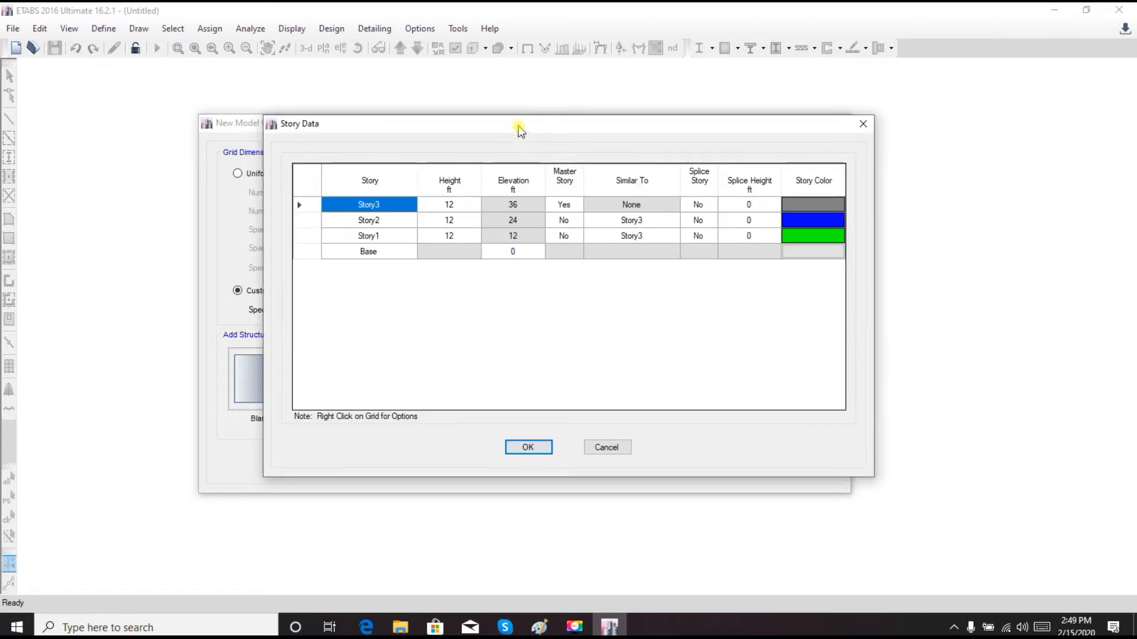
{"action": "left_click_drag", "start_coordinate": [517, 126], "coordinate": [452, 113]}
Step: Set the story heights from the Paint sketch to 8 ft for Story1, 10 ft for Story2 and 5 ft for Story3
{"action": "left_click", "coordinate": [388, 192]}
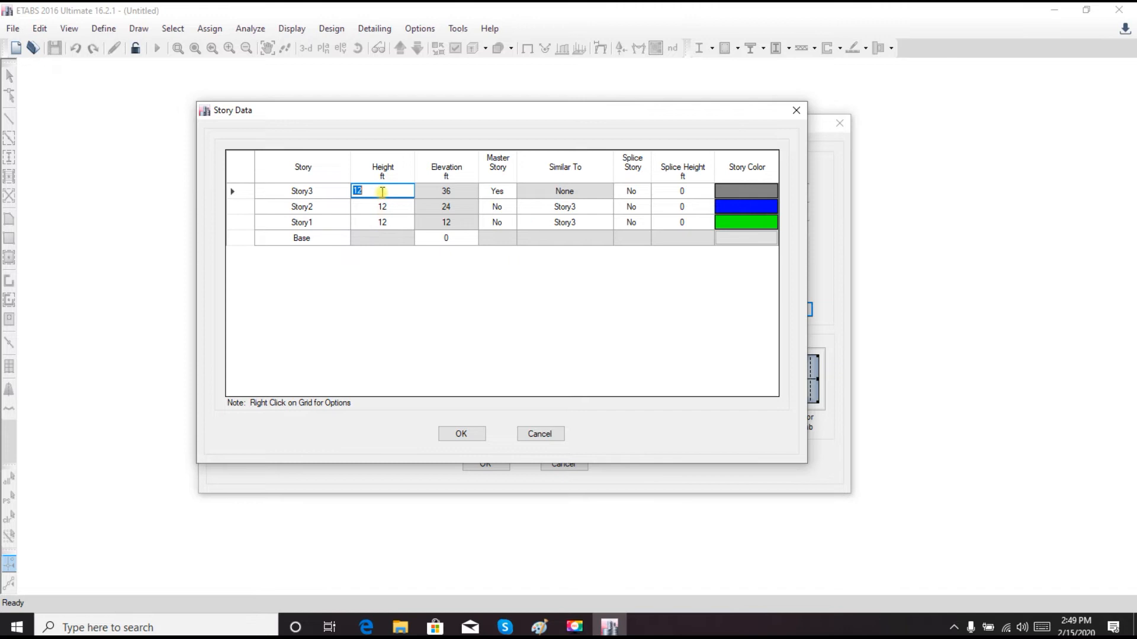
{"action": "left_click", "coordinate": [385, 208]}
{"action": "left_click", "coordinate": [379, 191]}
{"action": "left_click", "coordinate": [383, 223]}
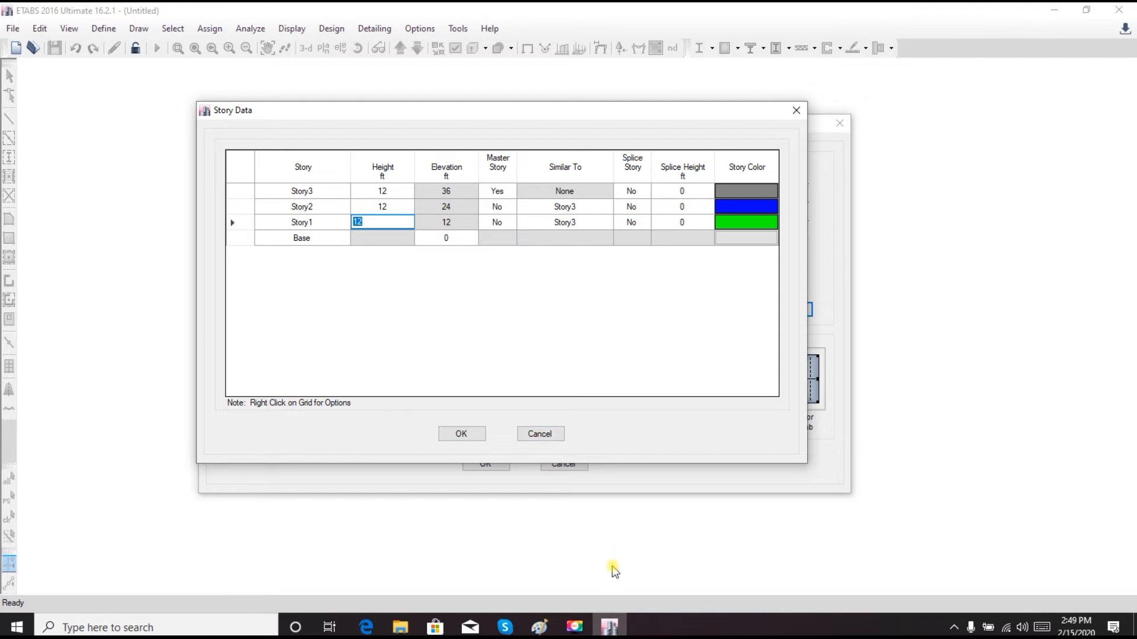
{"action": "left_click", "coordinate": [539, 626]}
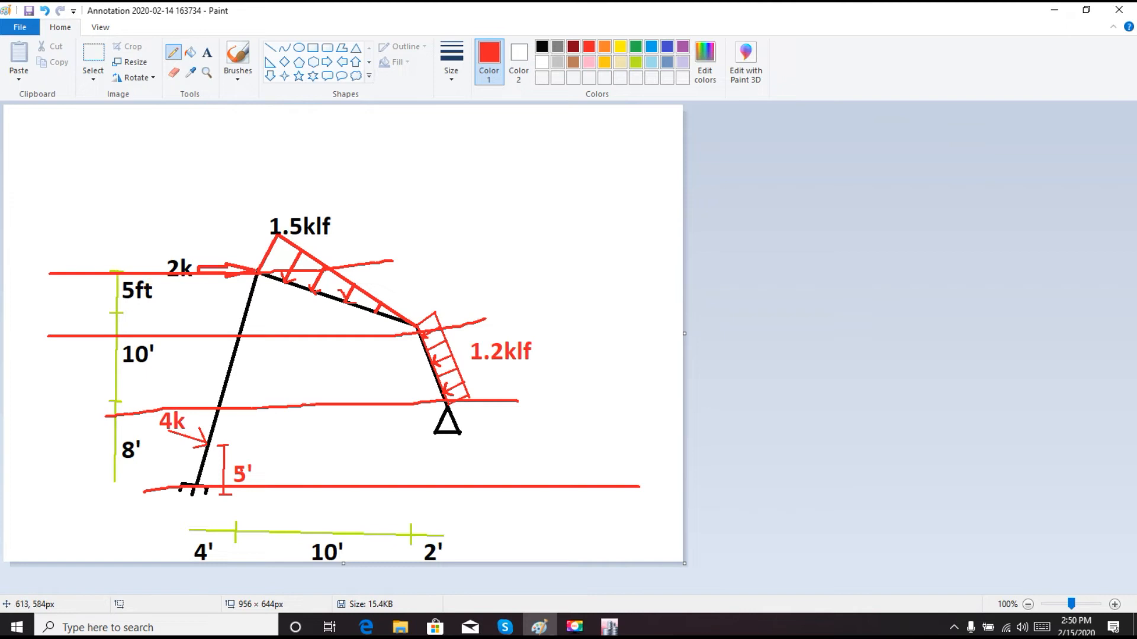
{"action": "left_click", "coordinate": [609, 627]}
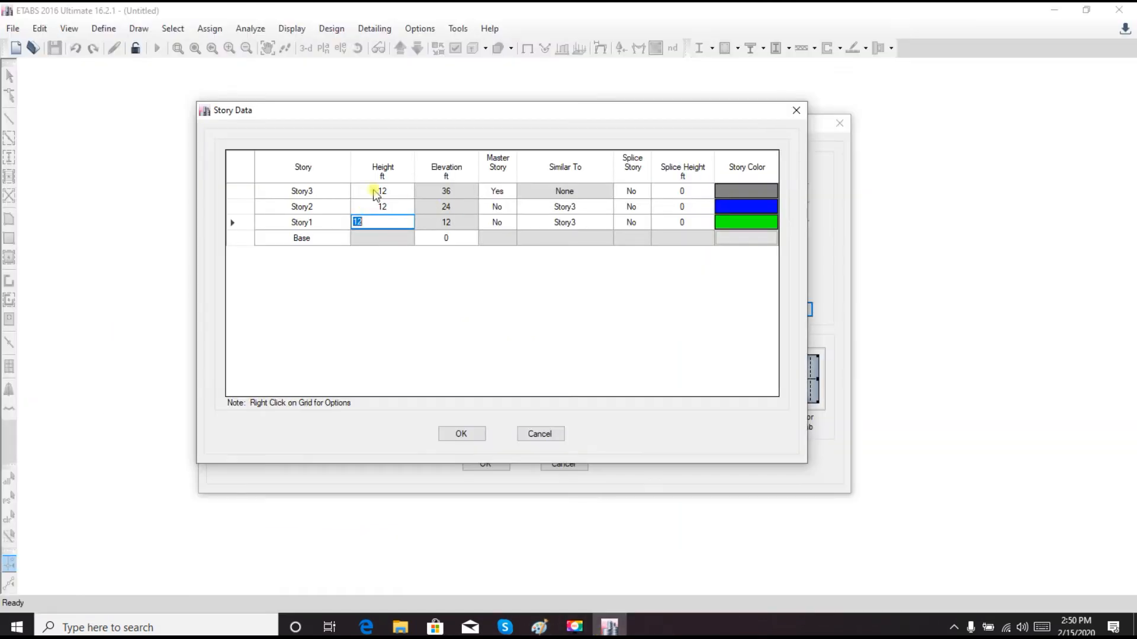
{"action": "type", "text": "8"}
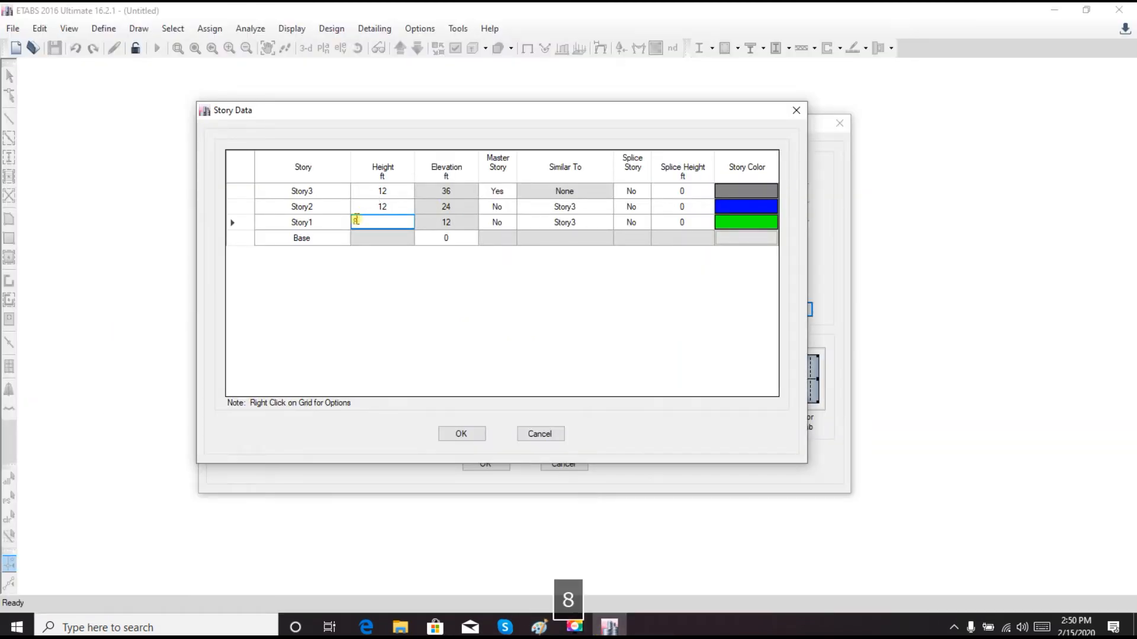
{"action": "left_click", "coordinate": [392, 208]}
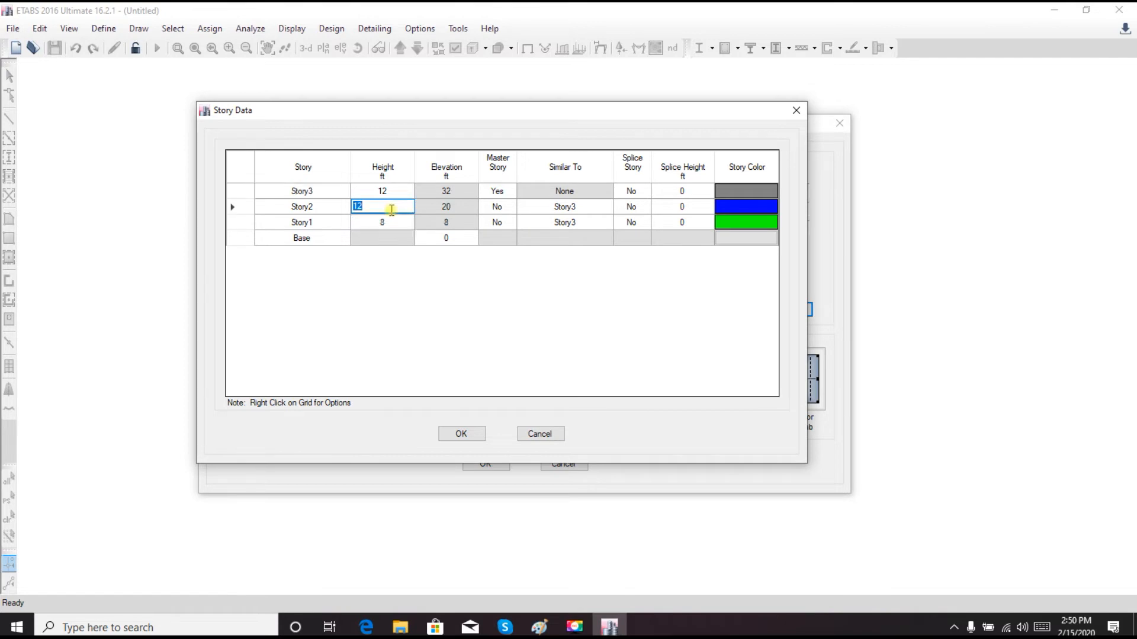
{"action": "type", "text": "1"}
{"action": "left_click", "coordinate": [389, 197]}
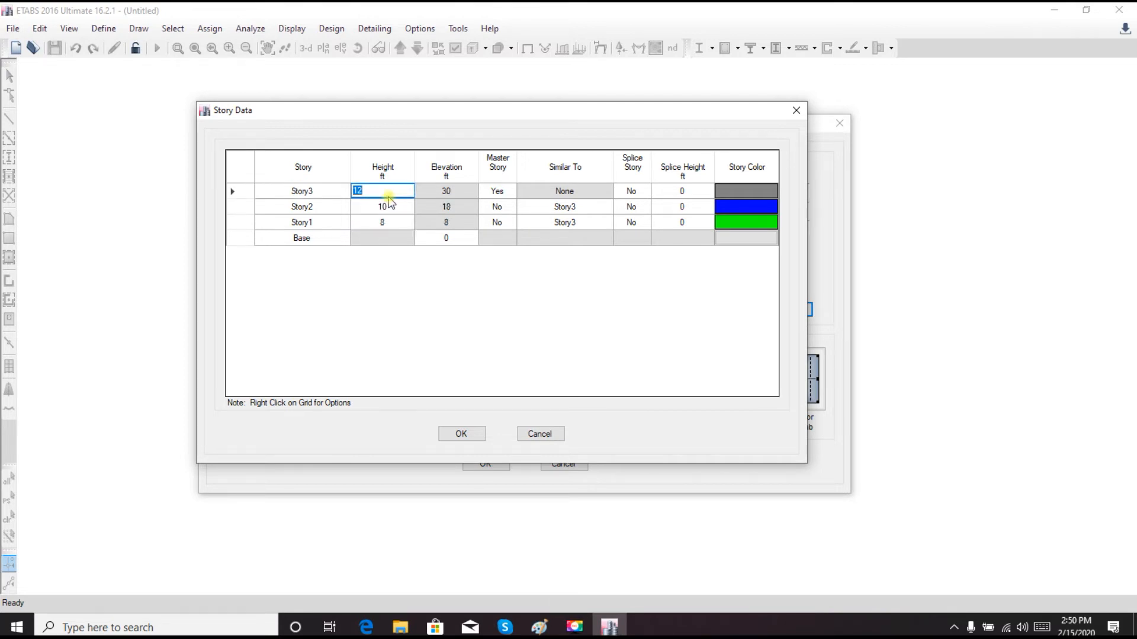
{"action": "type", "text": "5"}
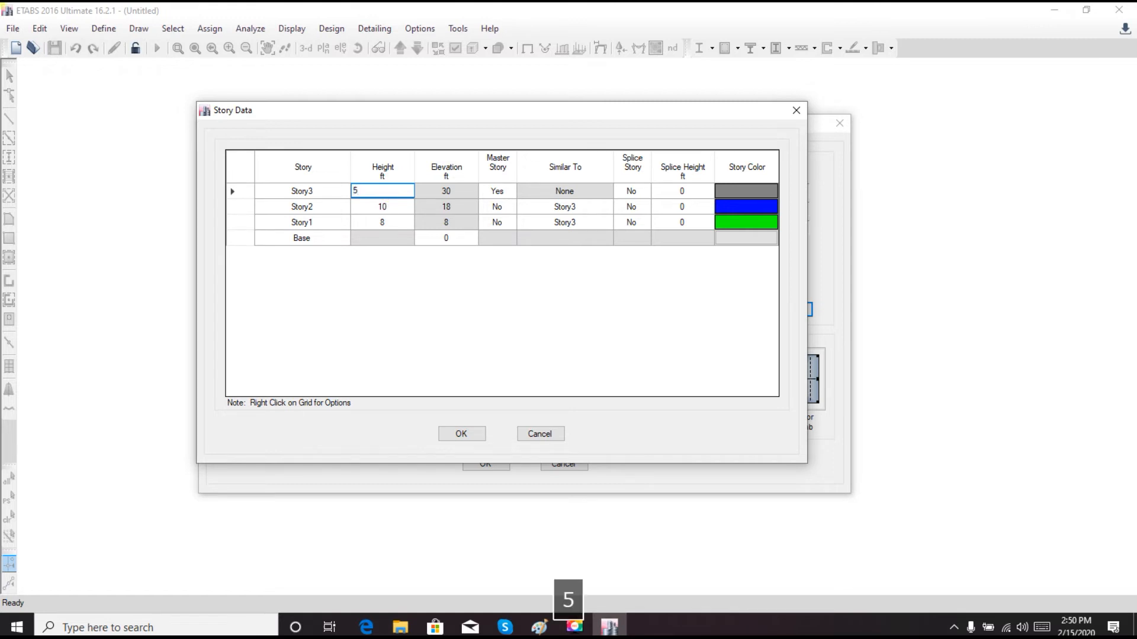
{"action": "left_click", "coordinate": [408, 318]}
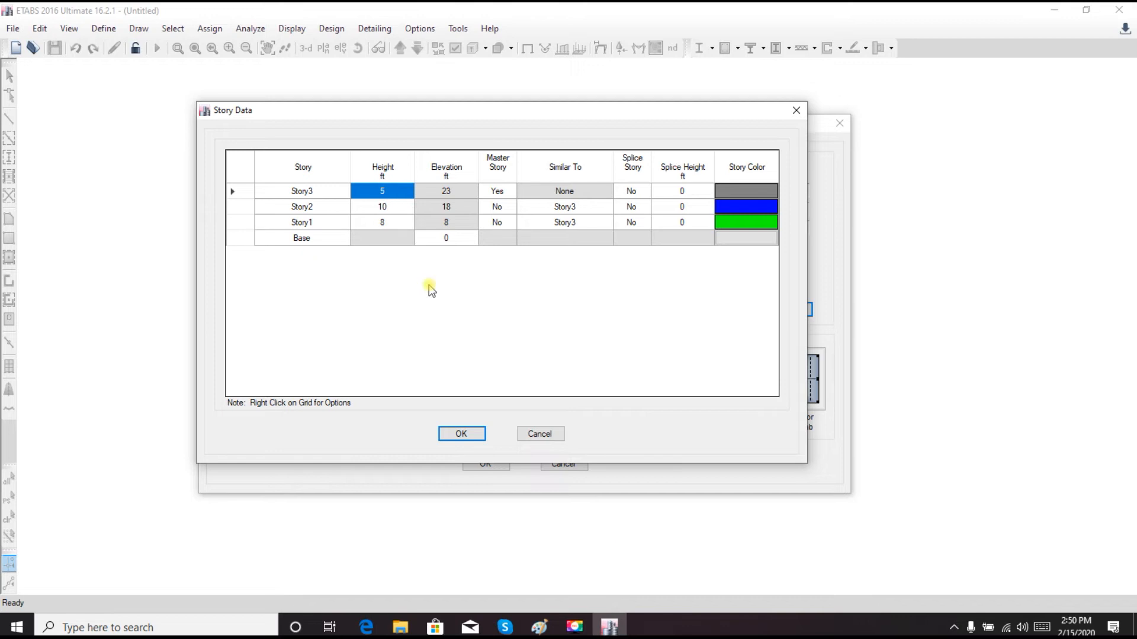
Step: Switch to the Paint sketch and undo the four red horizontal story-level lines
{"action": "left_click", "coordinate": [539, 627]}
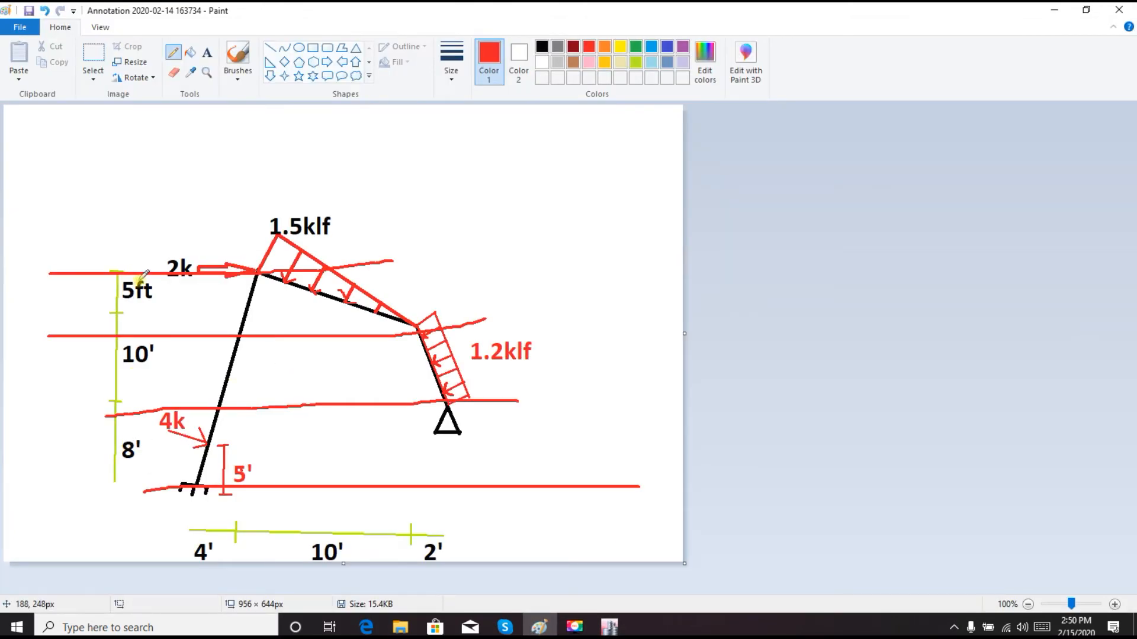
{"action": "left_click", "coordinate": [44, 11]}
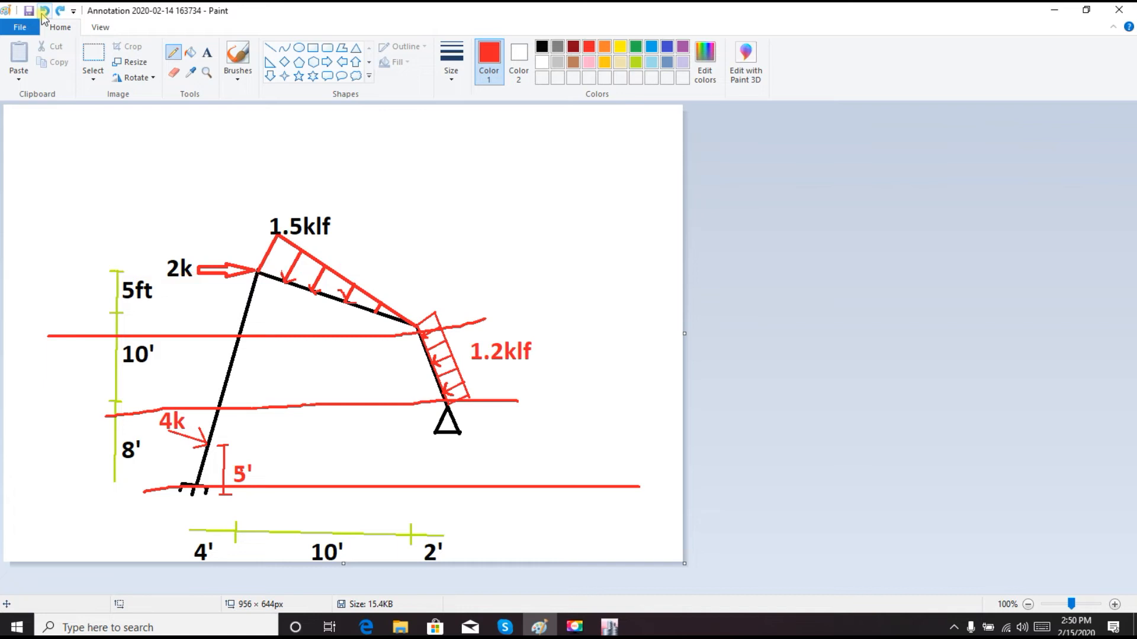
{"action": "left_click", "coordinate": [44, 11]}
{"action": "left_click", "coordinate": [44, 10]}
{"action": "left_click", "coordinate": [44, 10]}
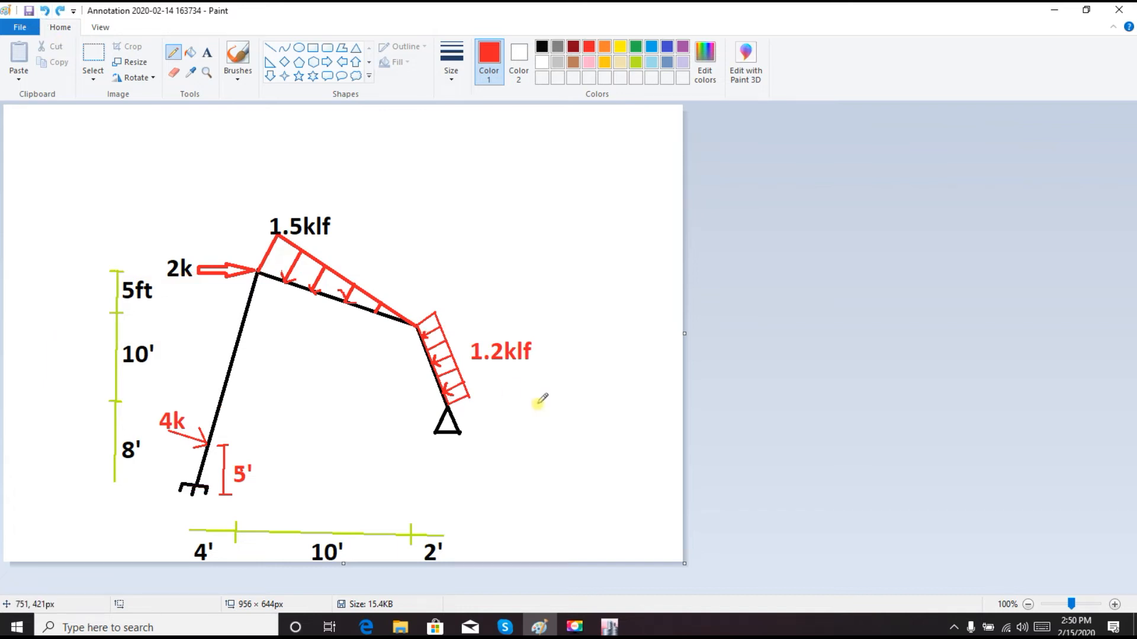
Step: Switch back to ETABS, accept the story data and create the model with the Grid Only template
{"action": "left_click", "coordinate": [609, 626]}
{"action": "left_click", "coordinate": [461, 435]}
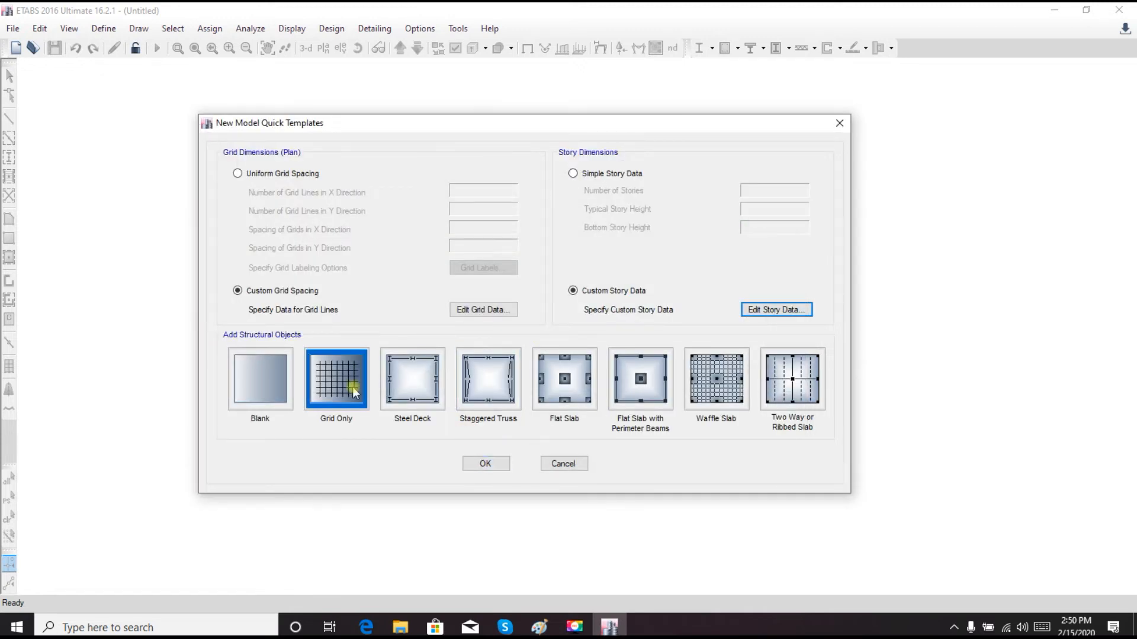
{"action": "left_click", "coordinate": [333, 371]}
{"action": "left_click", "coordinate": [485, 466]}
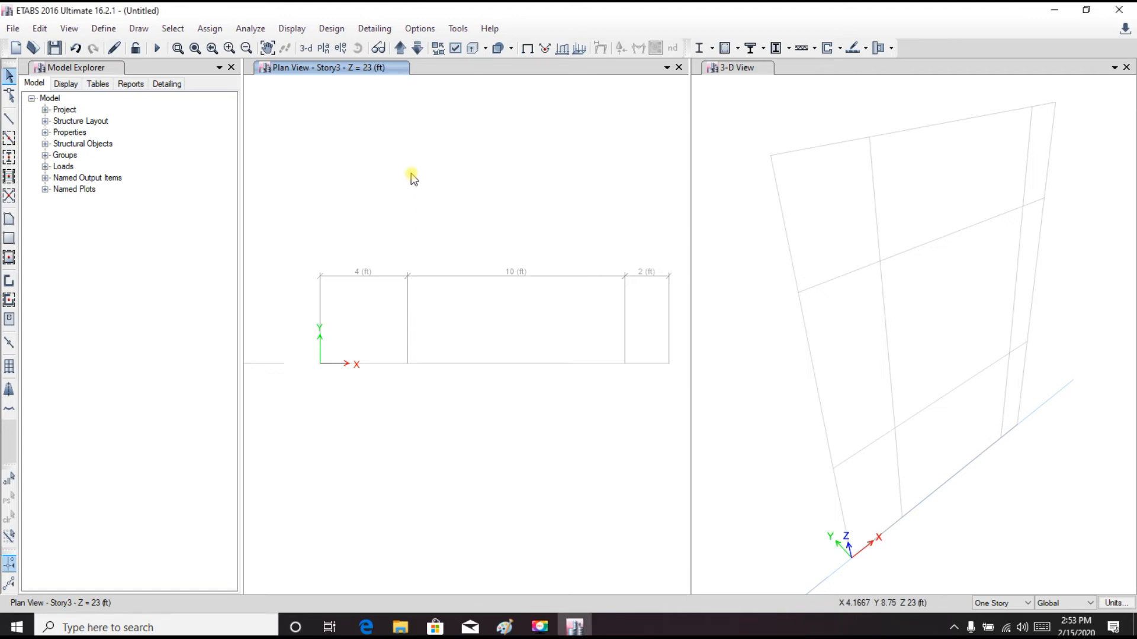
Step: Set the plan view window to show the elevation along grid line 1
{"action": "left_click", "coordinate": [341, 48]}
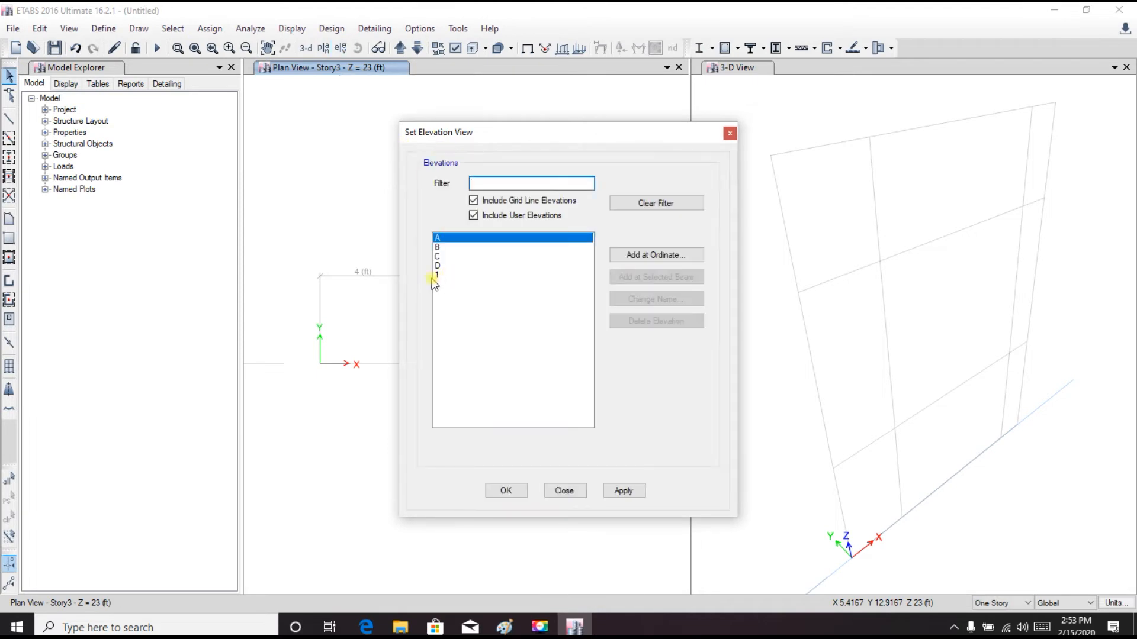
{"action": "left_click", "coordinate": [439, 275]}
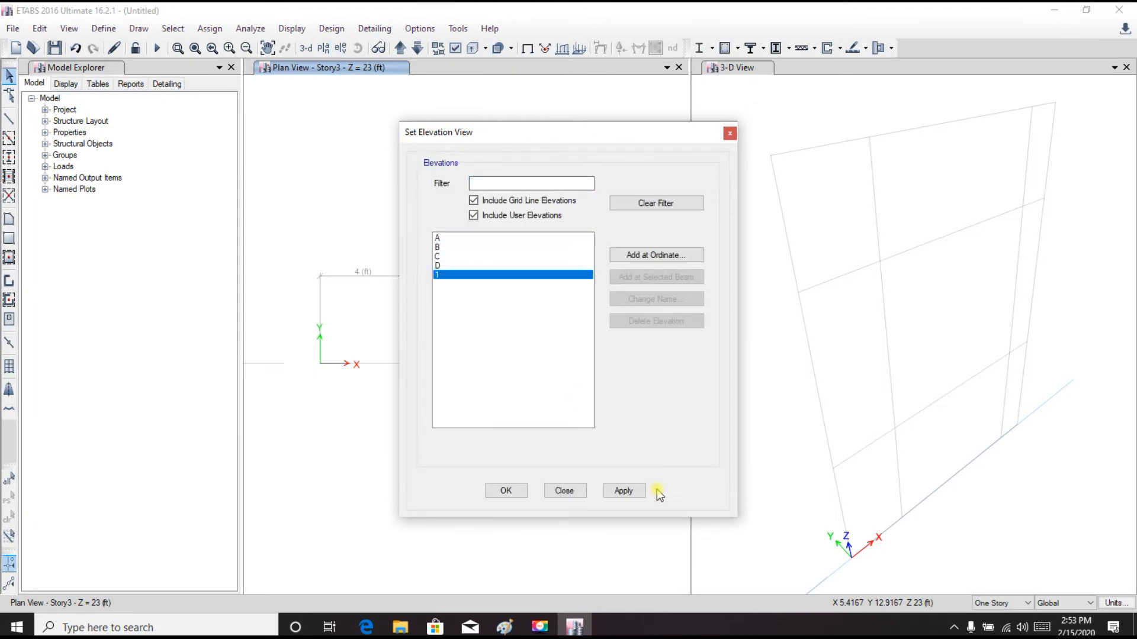
{"action": "left_click", "coordinate": [629, 492]}
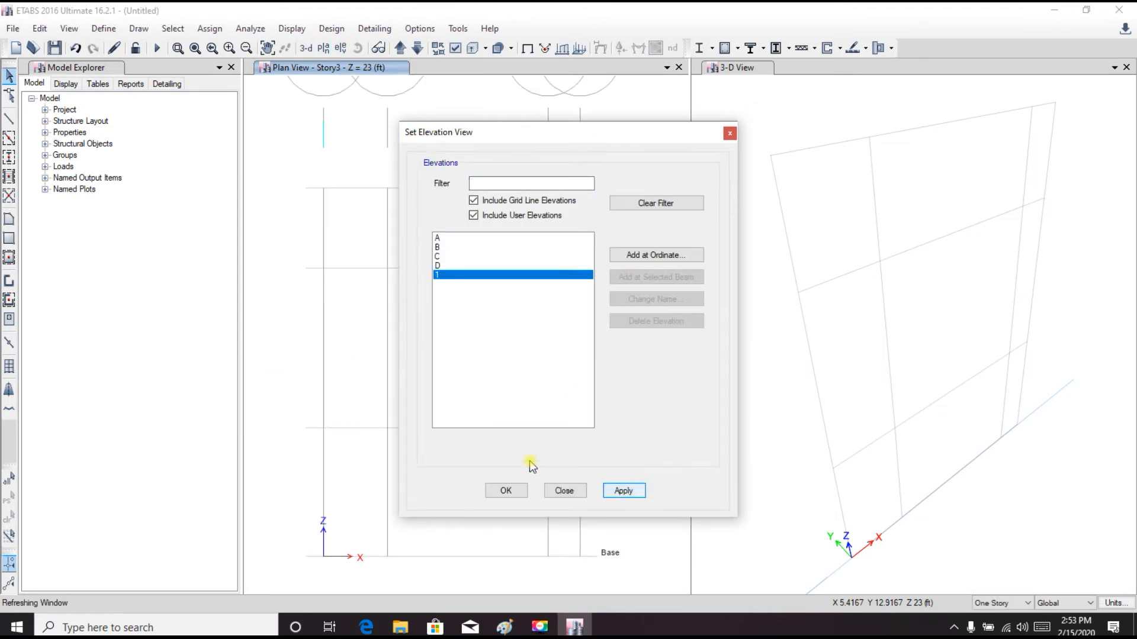
{"action": "left_click", "coordinate": [500, 491]}
{"action": "middle_click_drag", "start_coordinate": [437, 340], "coordinate": [445, 306]}
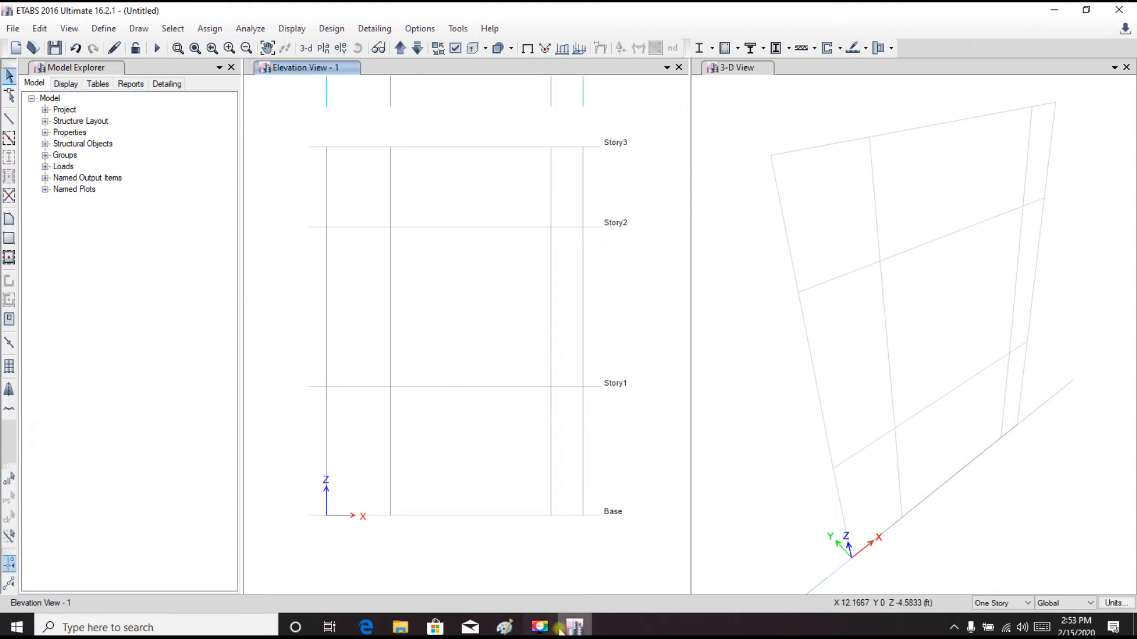
Step: Check the member layout in the Paint sketch, return to ETABS and start drawing frame lines with the A-LatBm property
{"action": "left_click", "coordinate": [504, 626]}
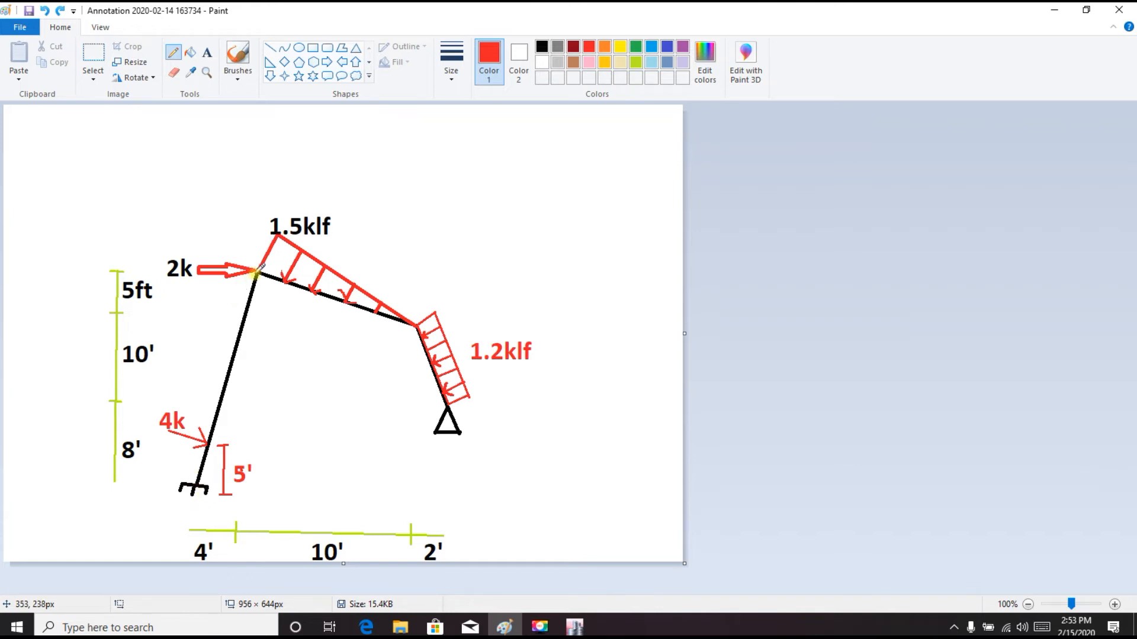
{"action": "left_click", "coordinate": [574, 626]}
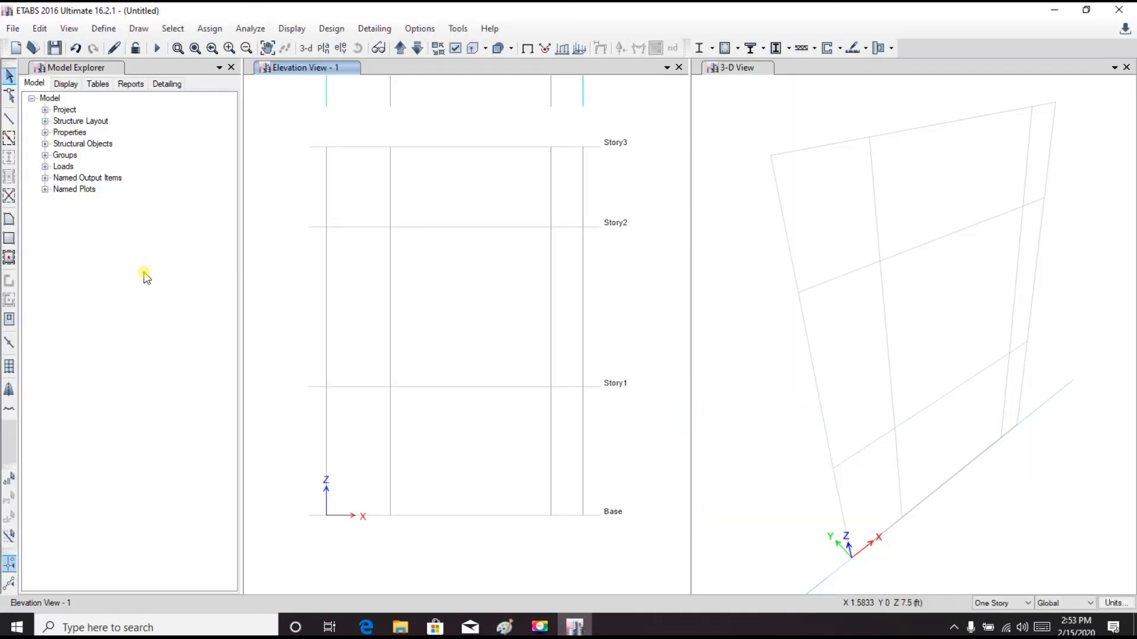
{"action": "left_click", "coordinate": [9, 119]}
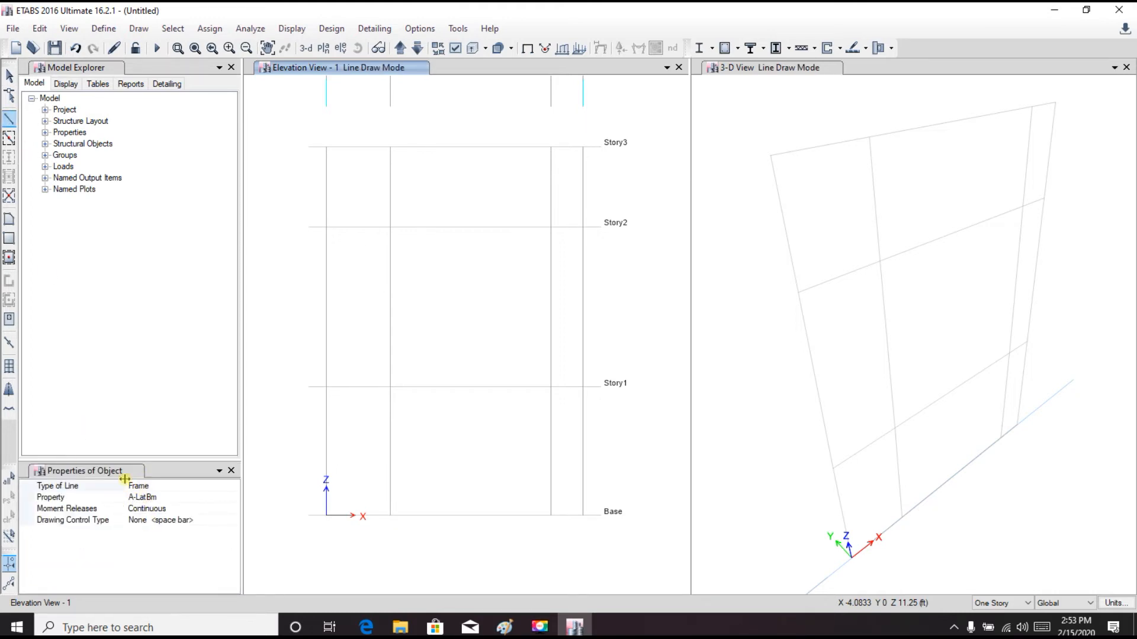
{"action": "left_click", "coordinate": [148, 498]}
{"action": "left_click", "coordinate": [234, 498]}
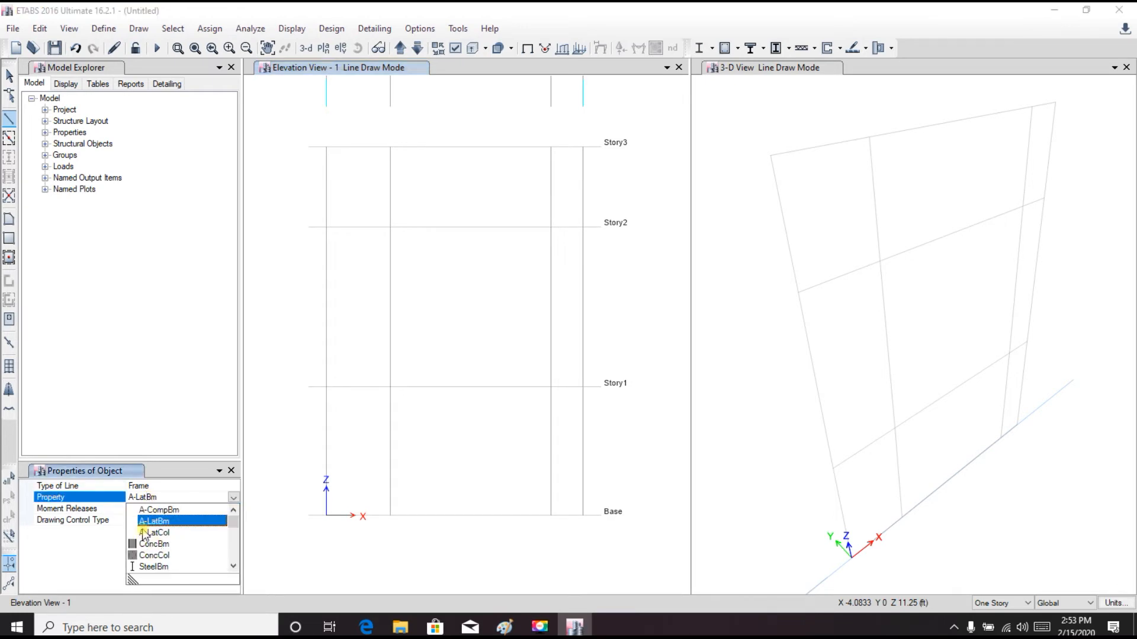
{"action": "left_click", "coordinate": [163, 522]}
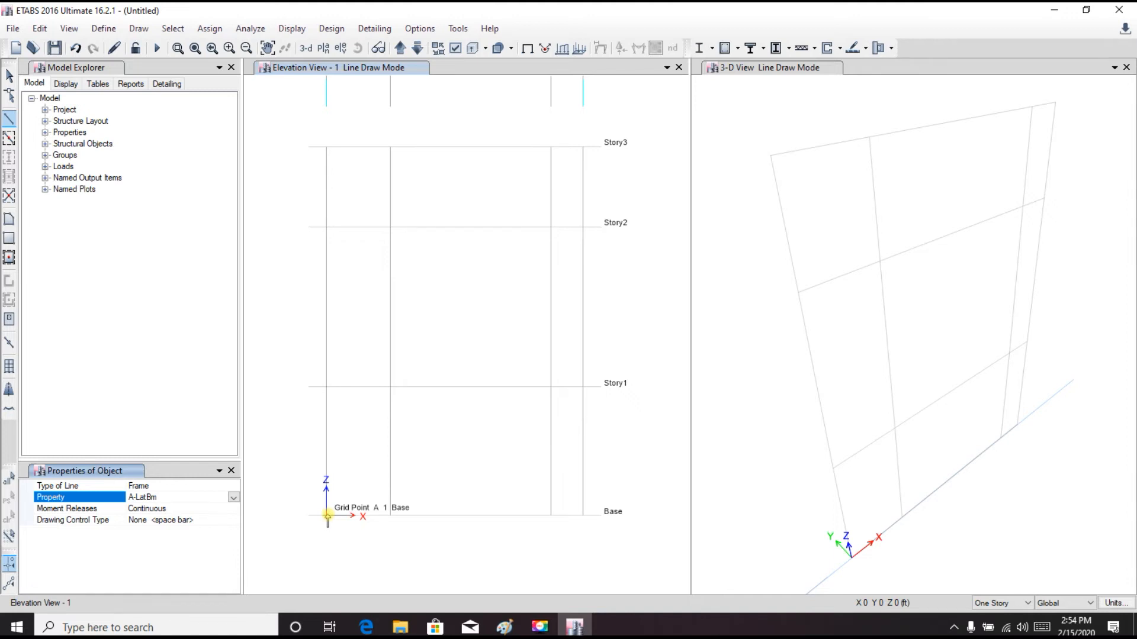
Step: Check the Paint sketch, return to ETABS and draw three connected frame members from A-Base through B-Story3 and C-Story2 to D-Story1
{"action": "left_click", "coordinate": [504, 627]}
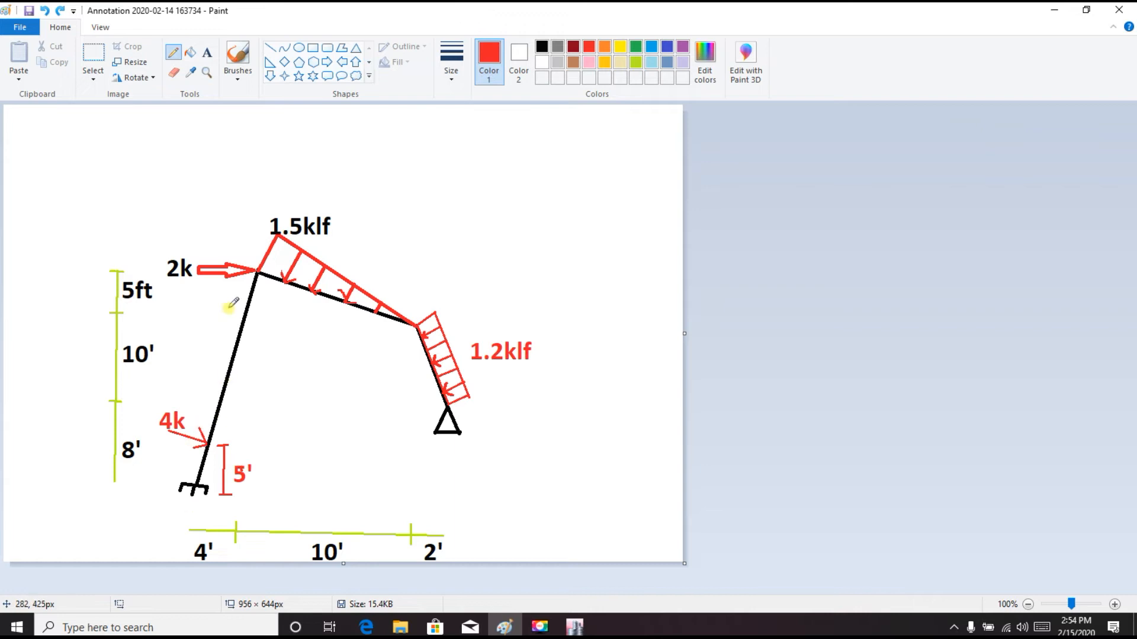
{"action": "left_click", "coordinate": [574, 627]}
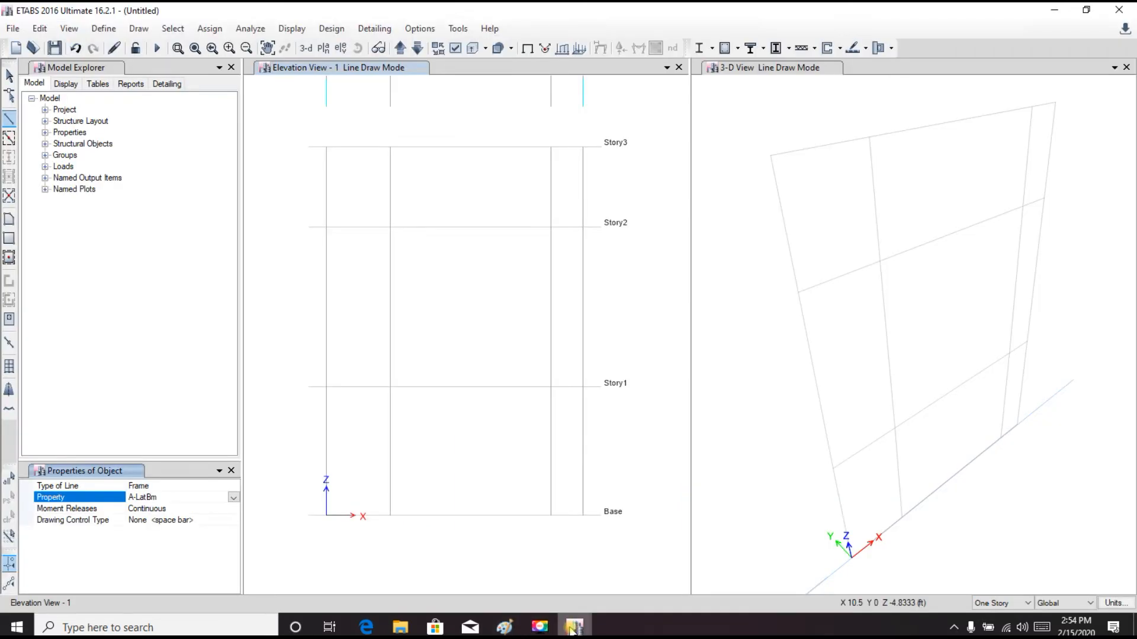
{"action": "left_click", "coordinate": [326, 516]}
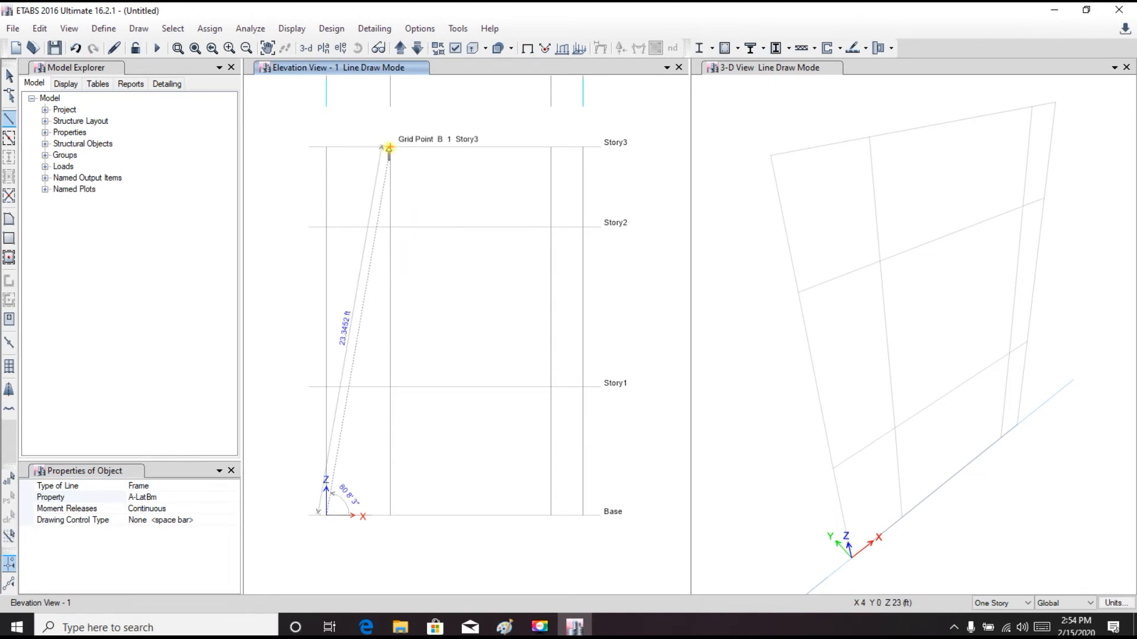
{"action": "left_click", "coordinate": [389, 148]}
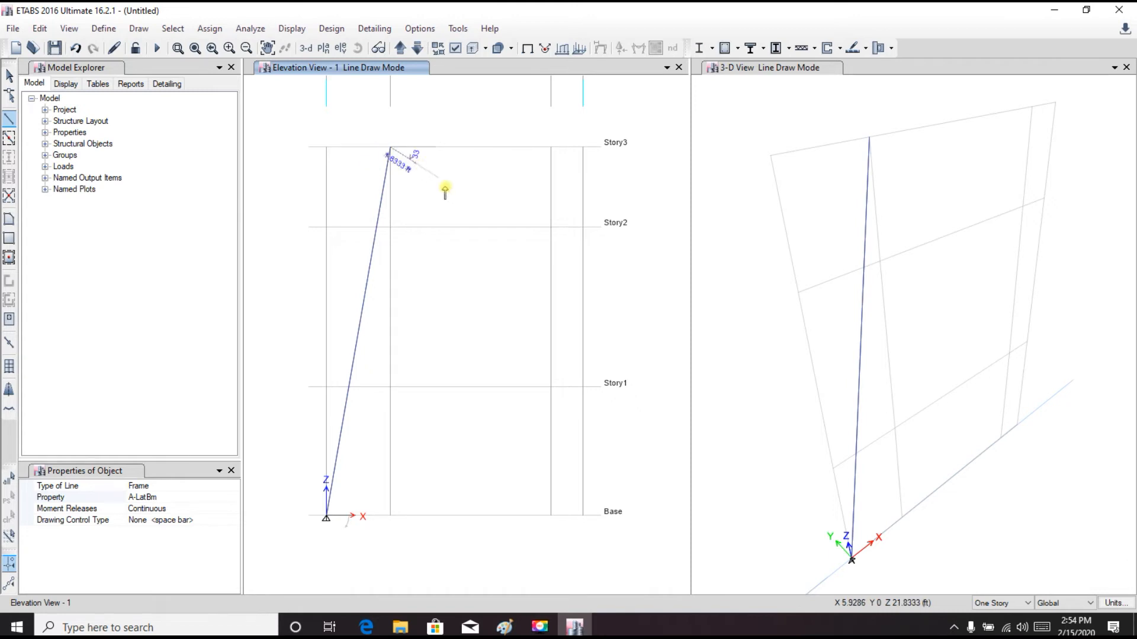
{"action": "left_click", "coordinate": [548, 230]}
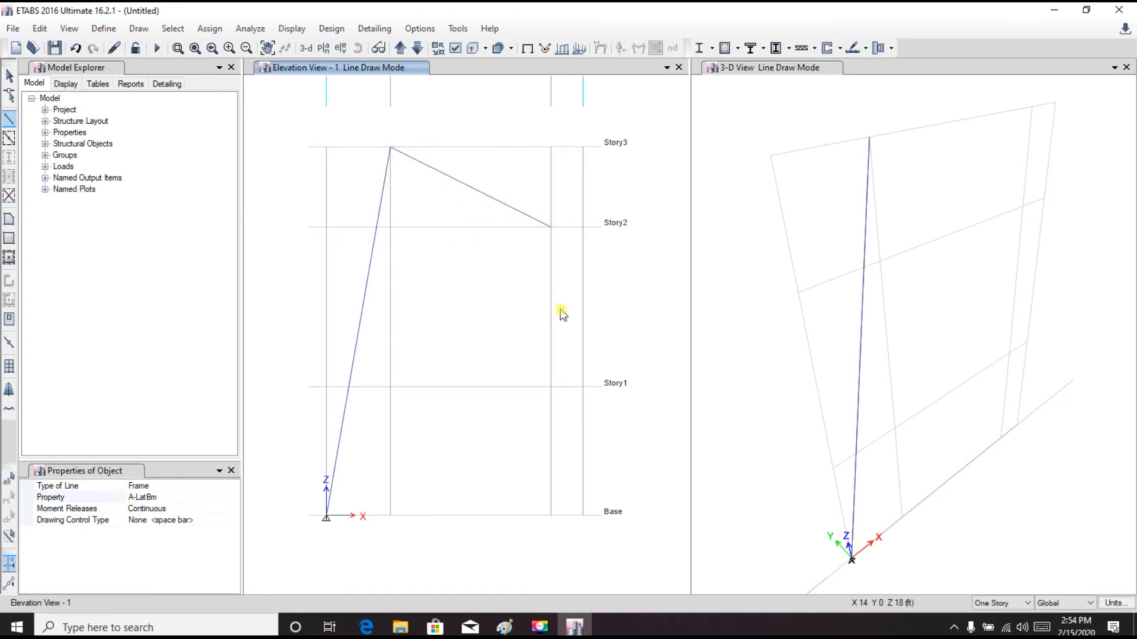
{"action": "left_click", "coordinate": [583, 388]}
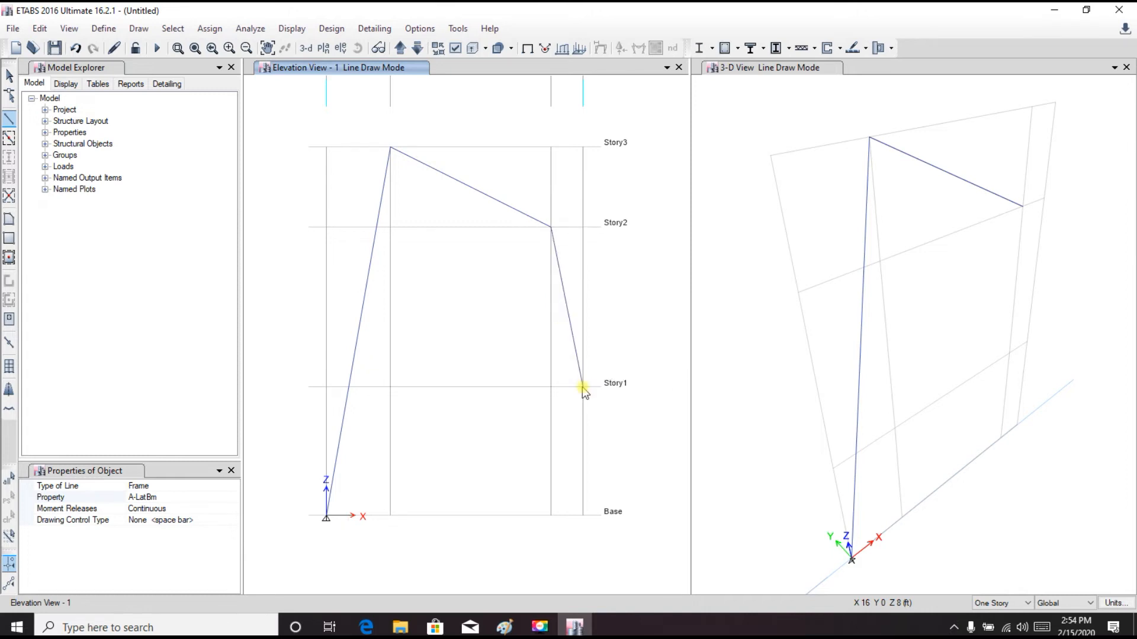
{"action": "right_click", "coordinate": [624, 347]}
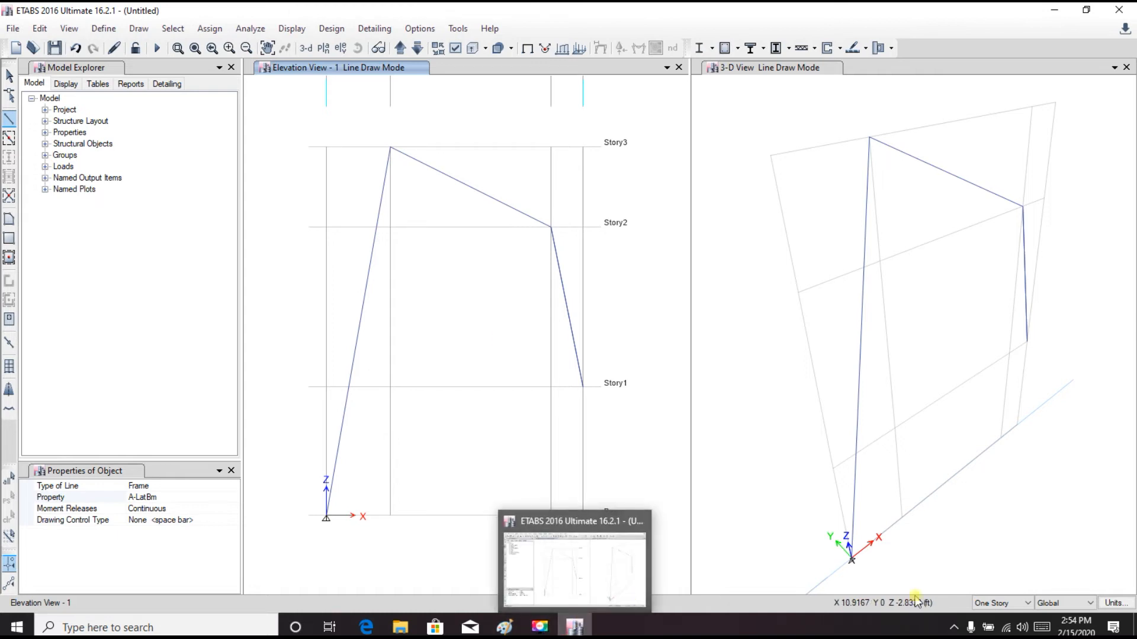
{"action": "left_click", "coordinate": [10, 76]}
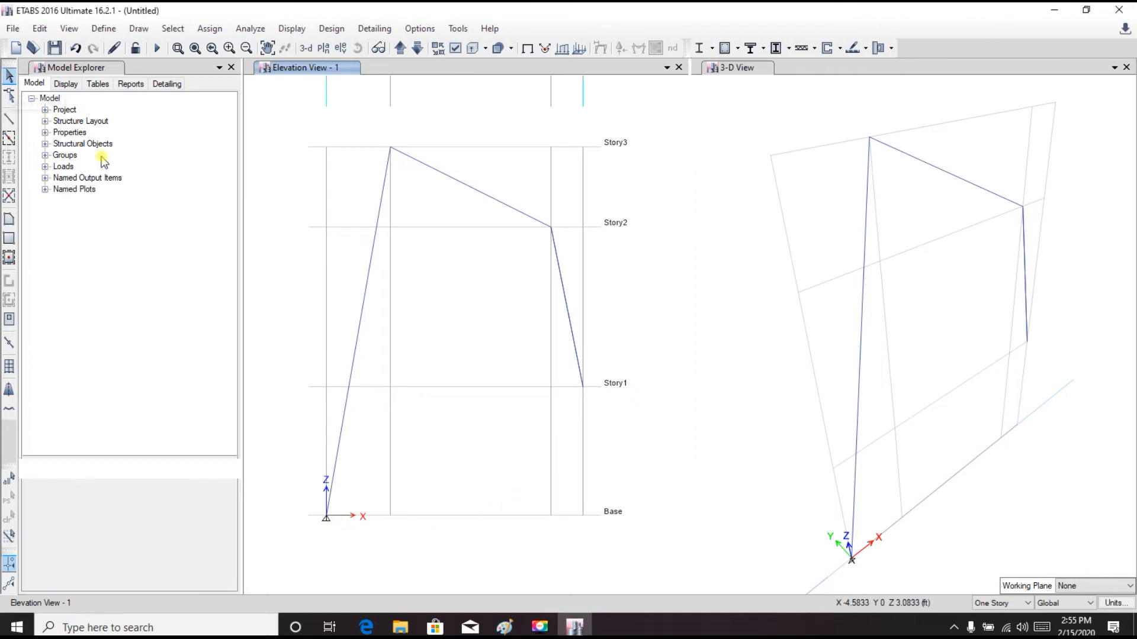
Step: Check the supports in the Paint sketch, return to ETABS and assign a fixed restraint to the base joint at grid A
{"action": "left_click", "coordinate": [327, 515]}
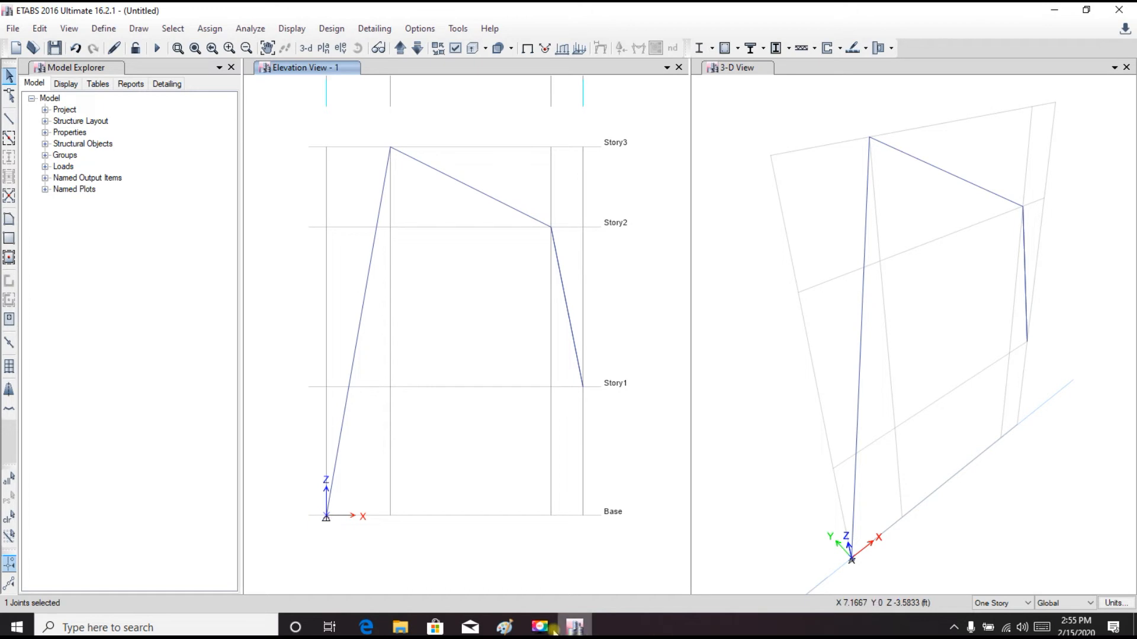
{"action": "left_click", "coordinate": [504, 627]}
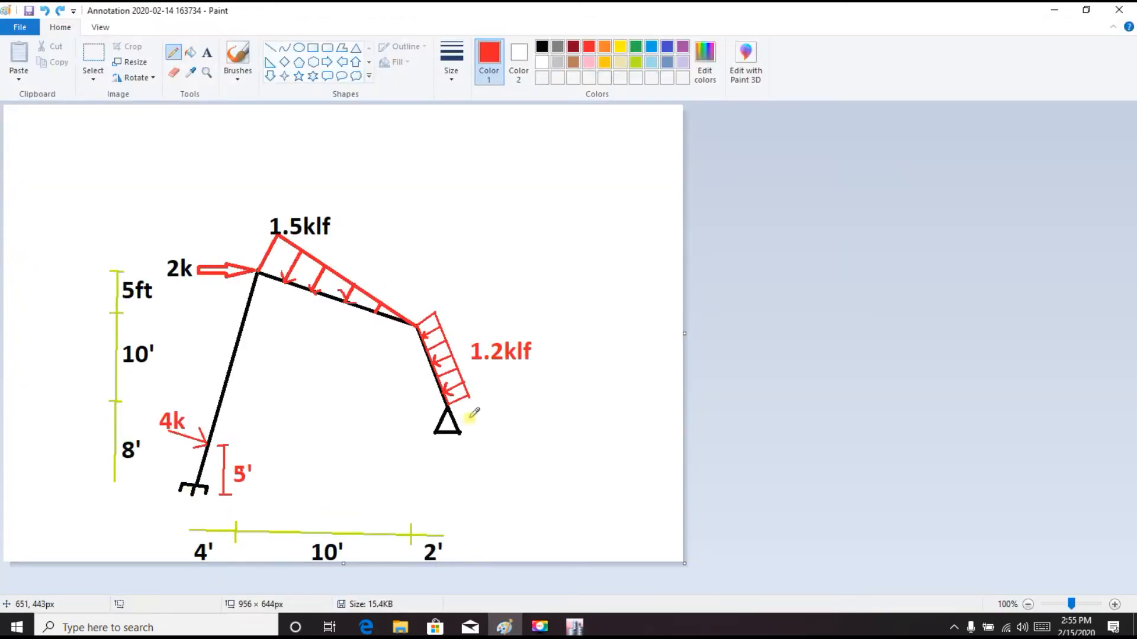
{"action": "left_click", "coordinate": [573, 626]}
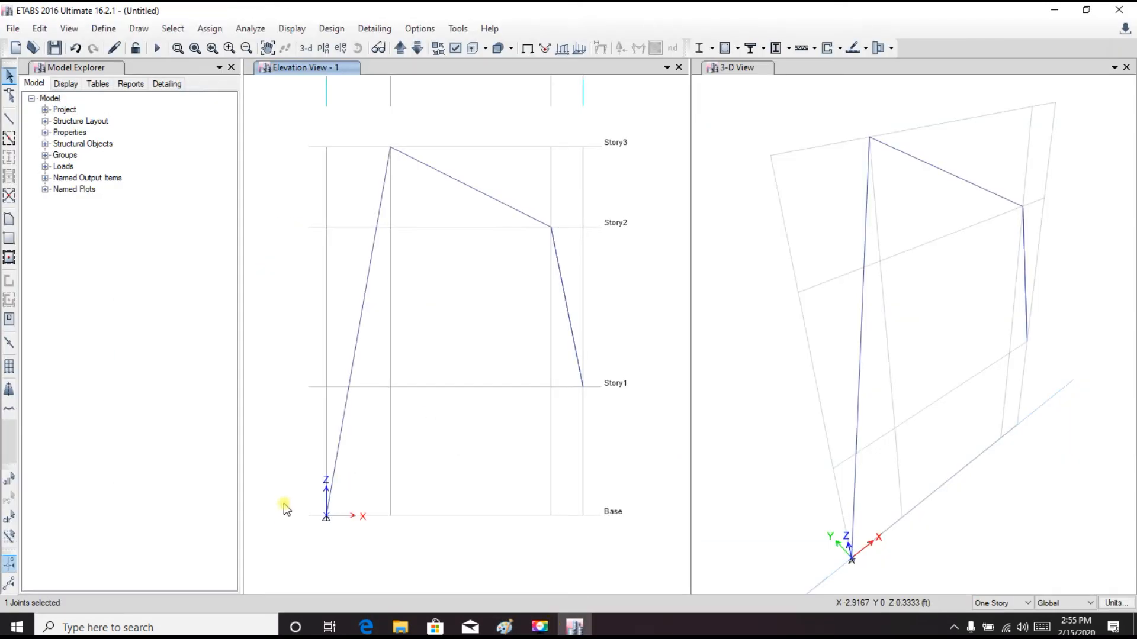
{"action": "left_click", "coordinate": [209, 28]}
{"action": "mouse_move", "coordinate": [270, 48]}
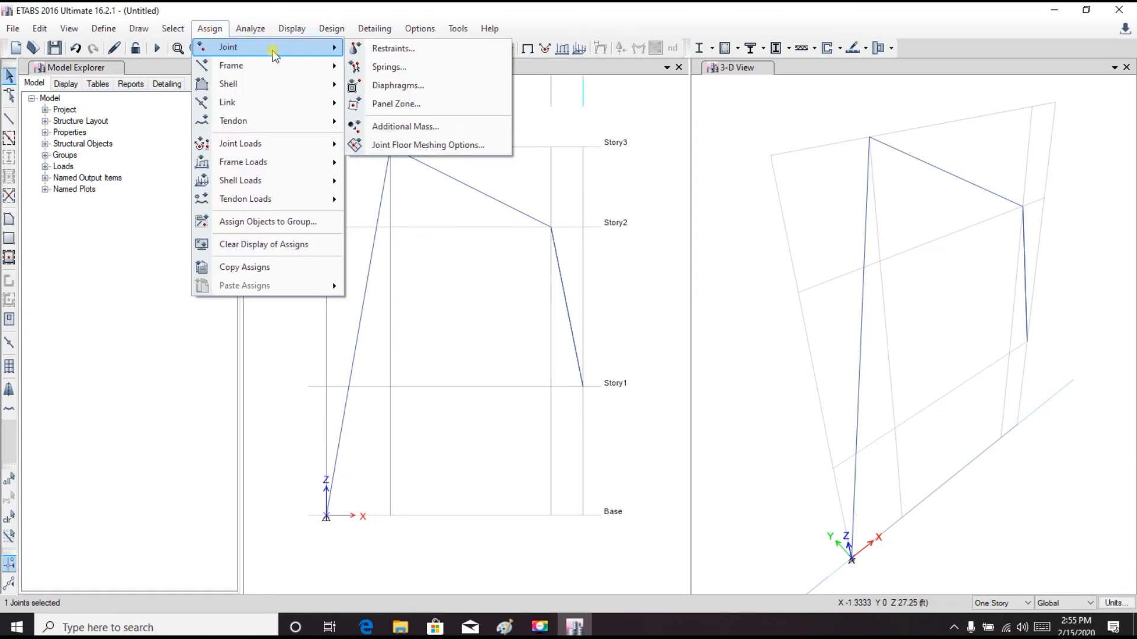
{"action": "left_click", "coordinate": [379, 50]}
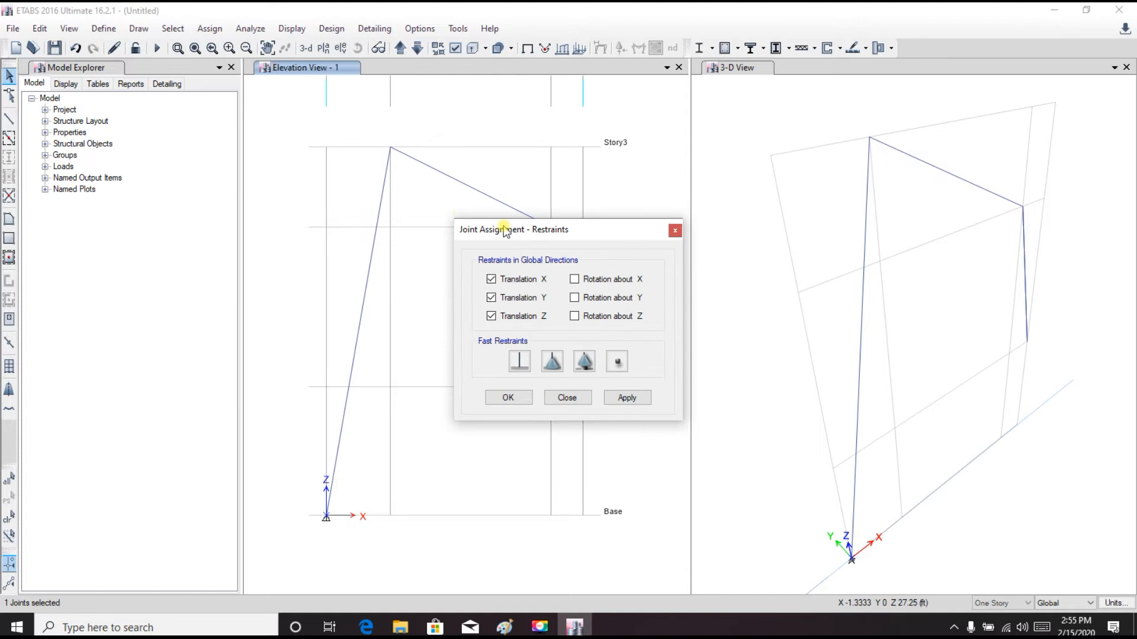
{"action": "left_click_drag", "start_coordinate": [509, 225], "coordinate": [421, 222]}
{"action": "left_click", "coordinate": [531, 391]}
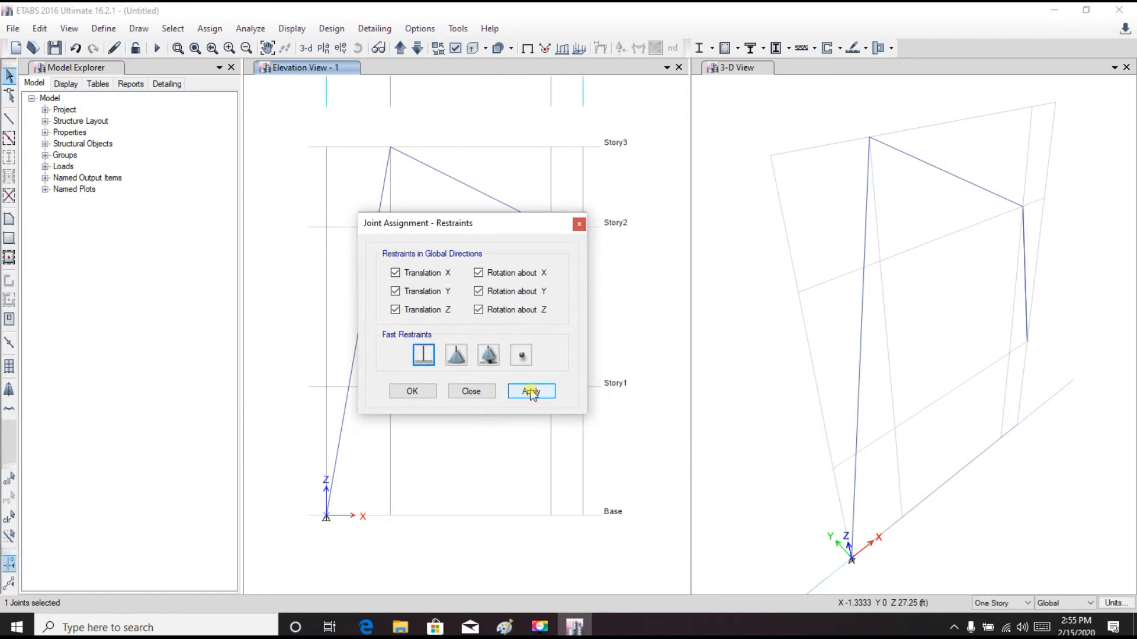
{"action": "left_click", "coordinate": [412, 391]}
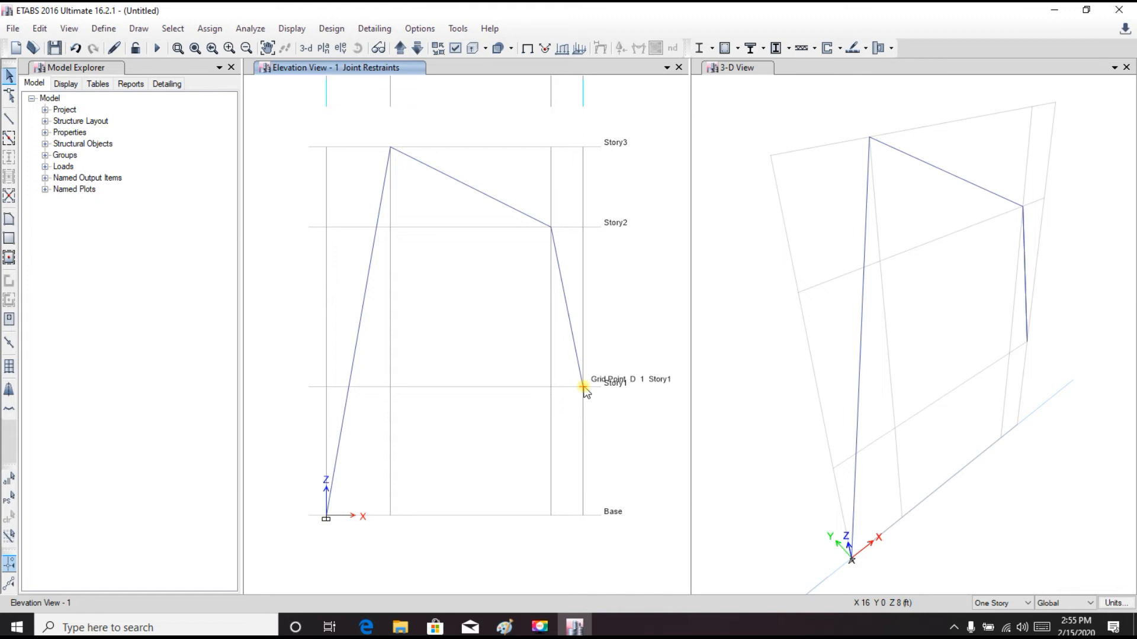
Step: Assign a pinned restraint, with only X, Y and Z translations restrained, to the joint at grid D on Story1
{"action": "left_click", "coordinate": [583, 388]}
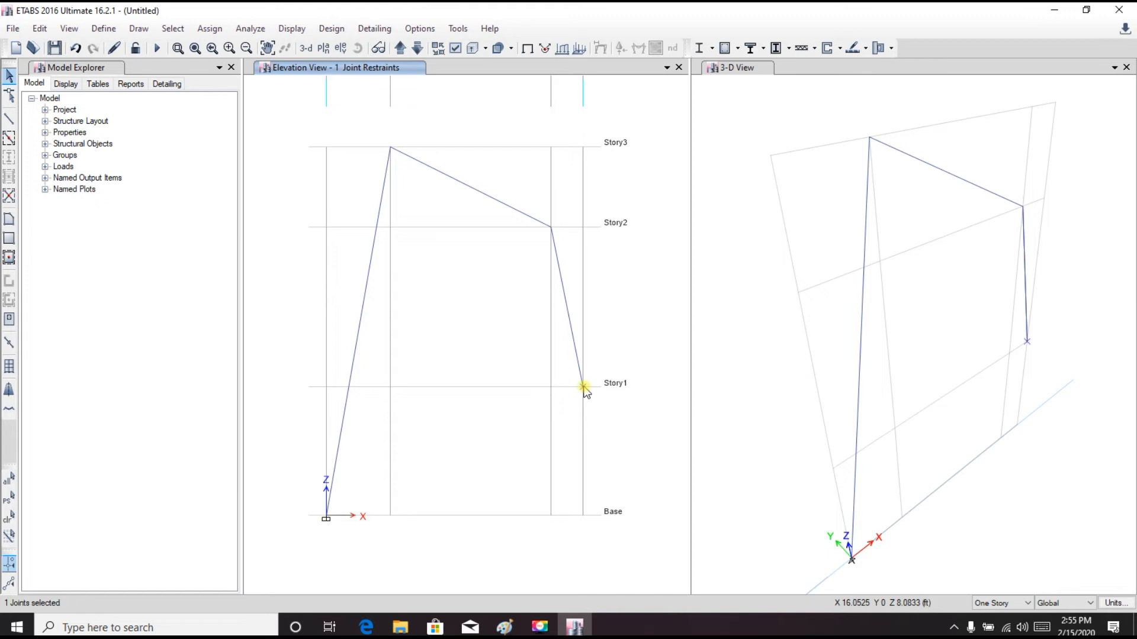
{"action": "left_click", "coordinate": [217, 30]}
{"action": "left_click", "coordinate": [217, 29]}
{"action": "left_click", "coordinate": [217, 29]}
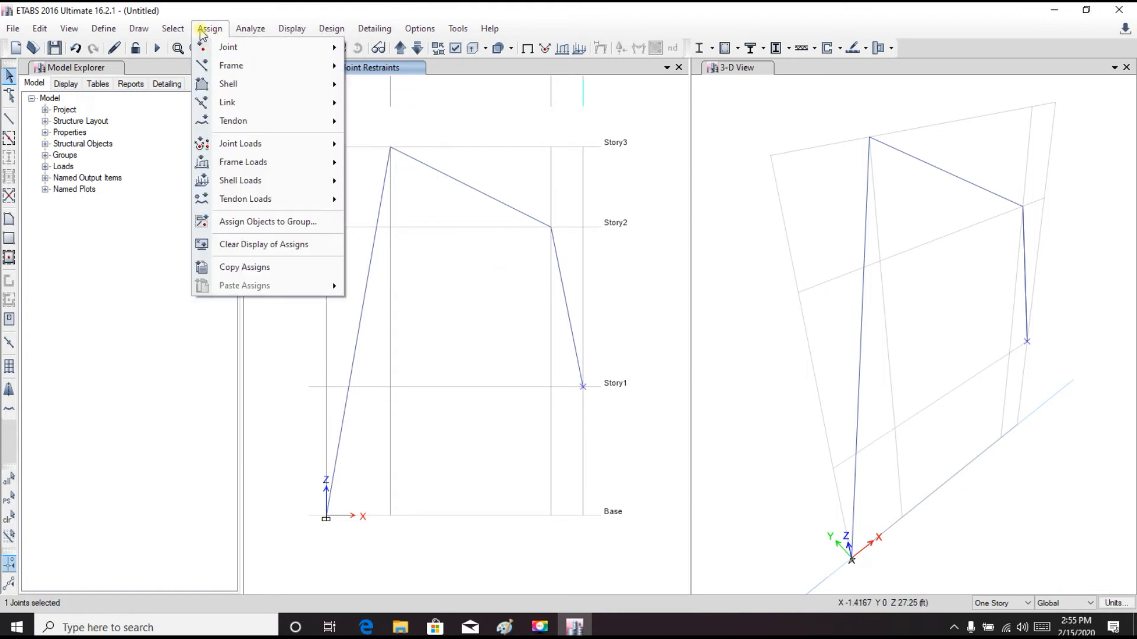
{"action": "mouse_move", "coordinate": [220, 48]}
{"action": "left_click", "coordinate": [385, 45]}
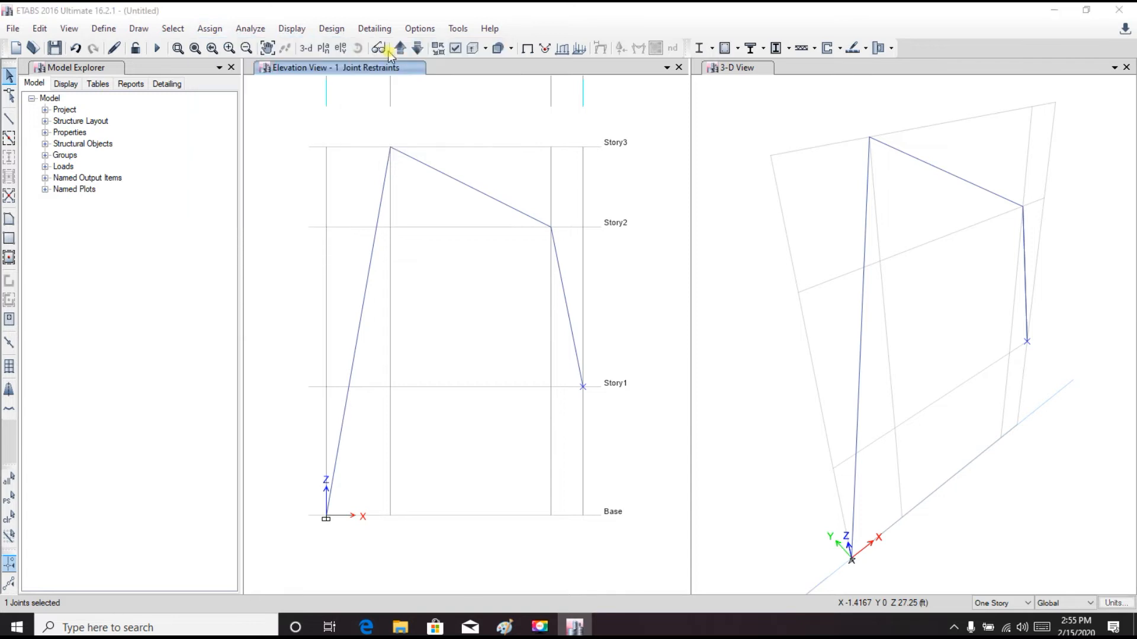
{"action": "left_click_drag", "start_coordinate": [472, 226], "coordinate": [209, 138]}
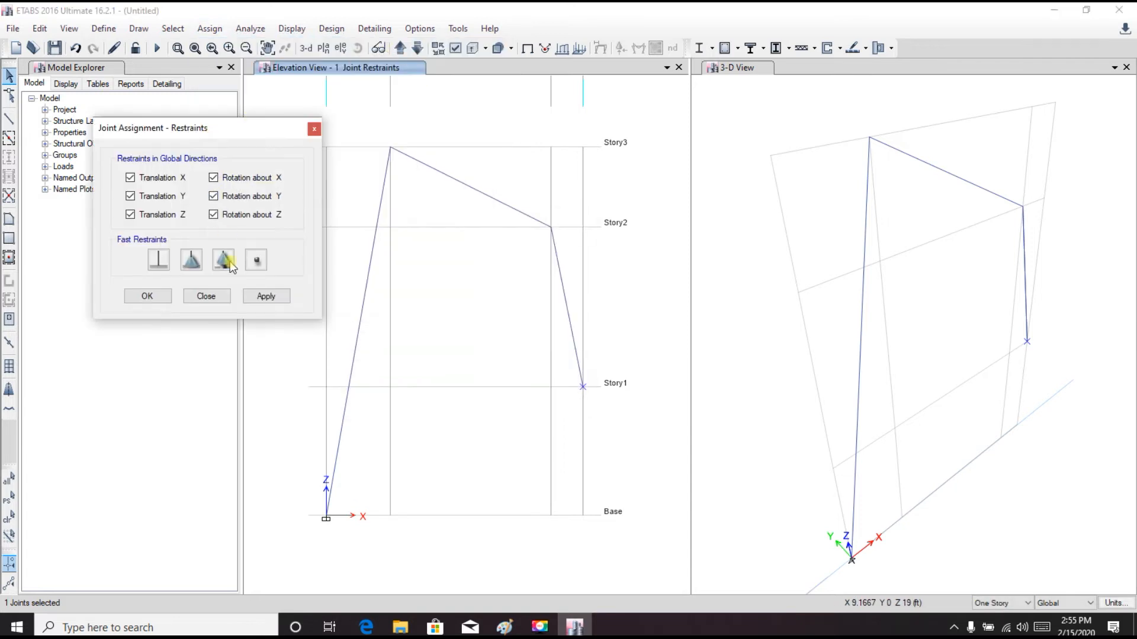
{"action": "left_click", "coordinate": [266, 296]}
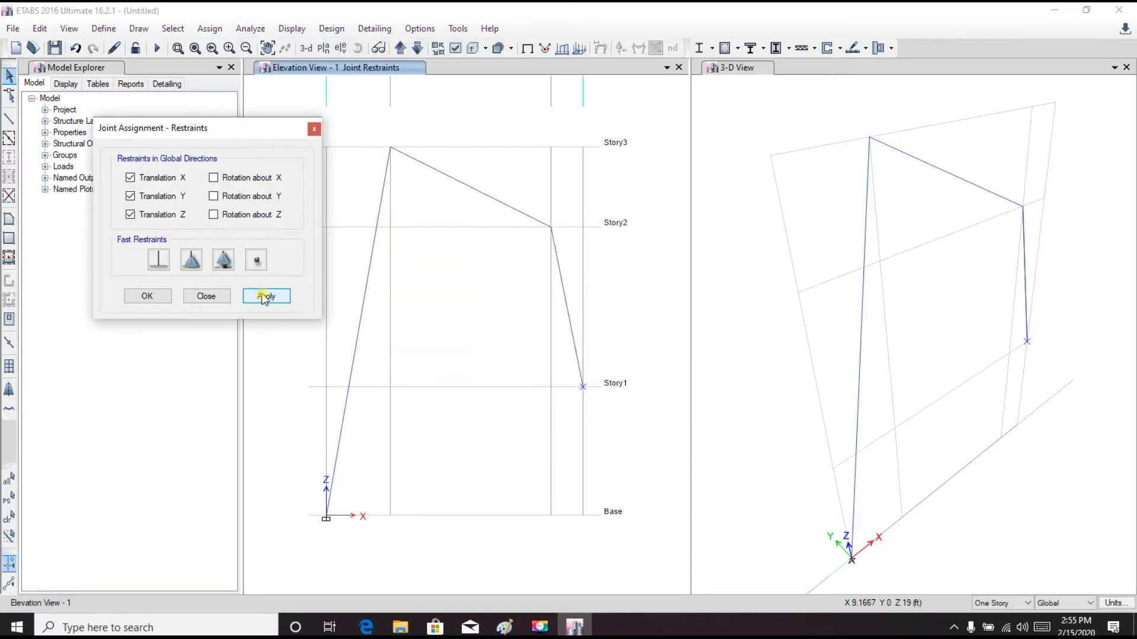
{"action": "left_click", "coordinate": [159, 300]}
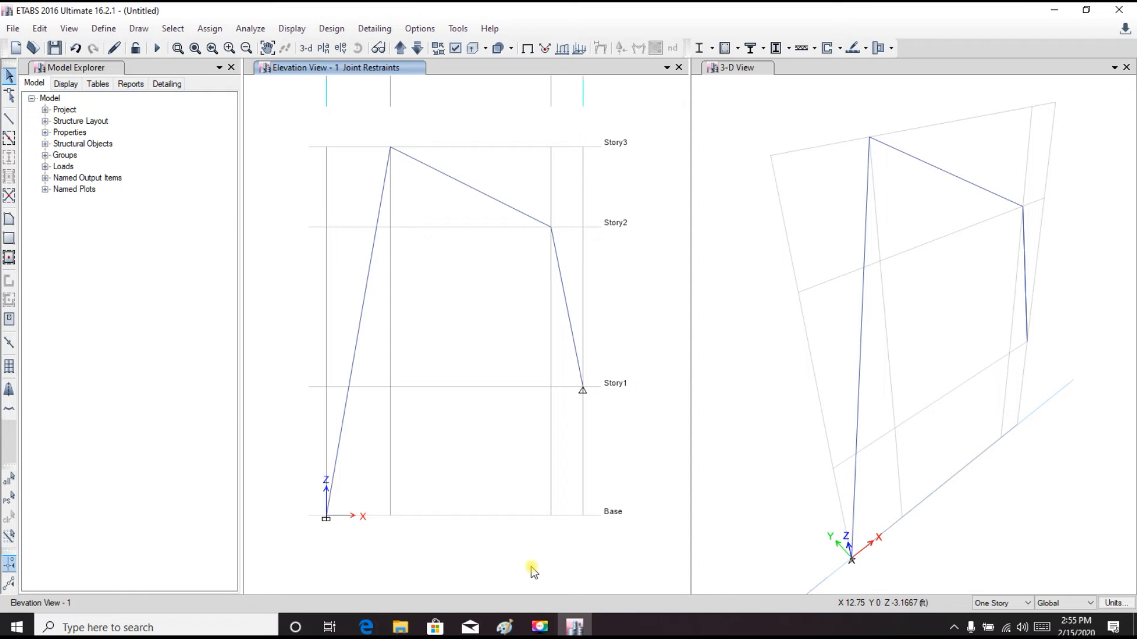
Step: Check the loads in the Paint sketch, return to ETABS and display the frame local axes in the 3-D view
{"action": "left_click", "coordinate": [504, 627]}
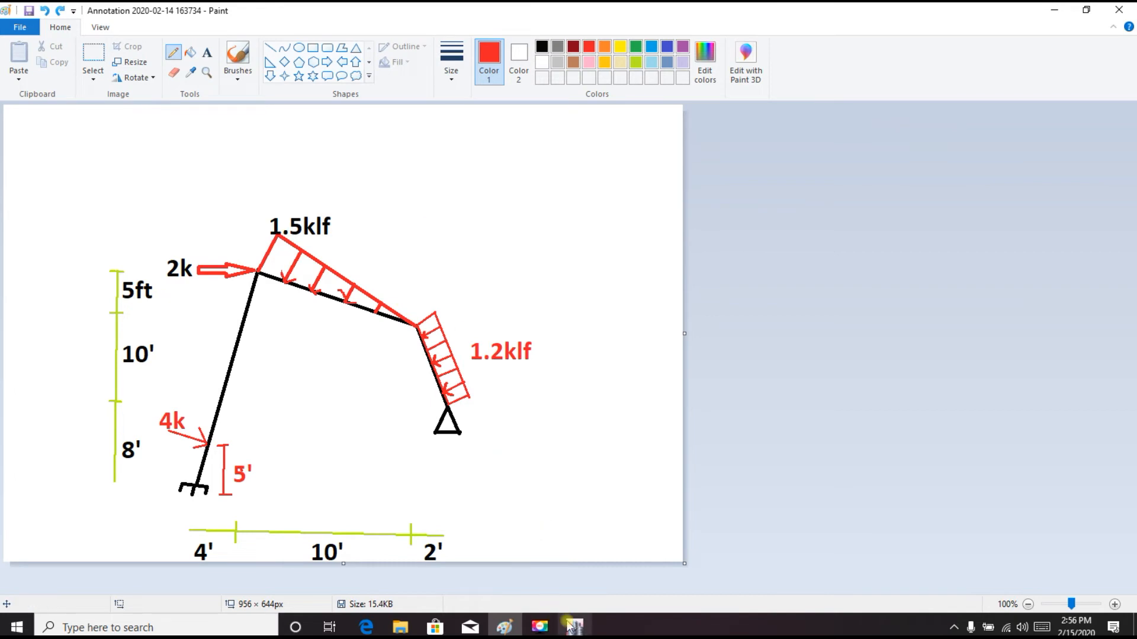
{"action": "mouse_move", "coordinate": [575, 628]}
{"action": "left_click", "coordinate": [584, 586]}
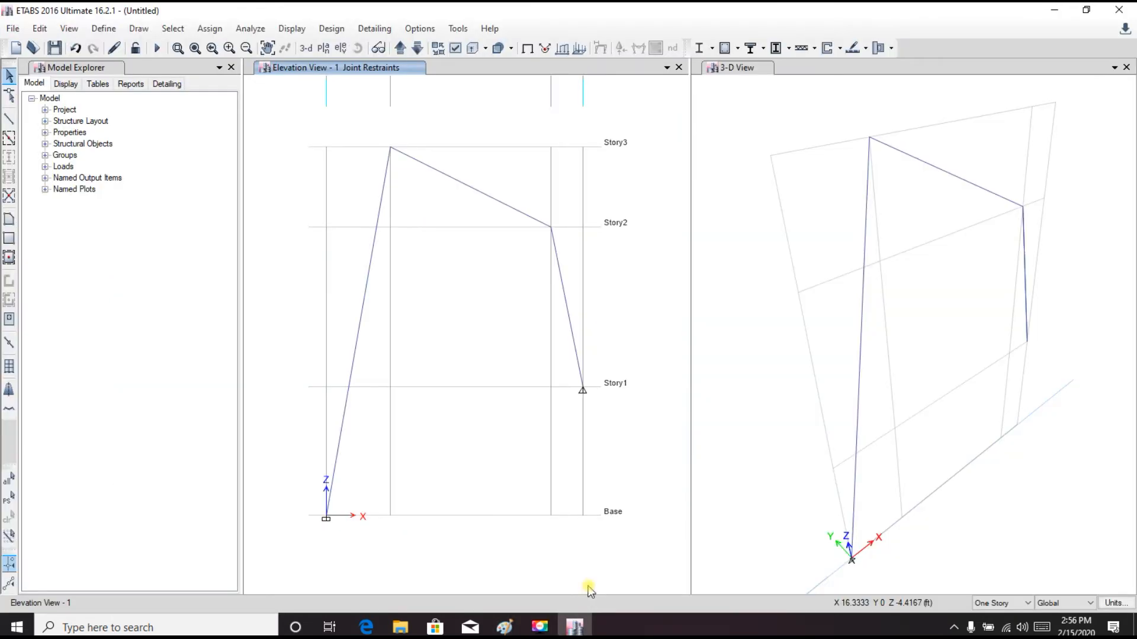
{"action": "left_click", "coordinate": [782, 240]}
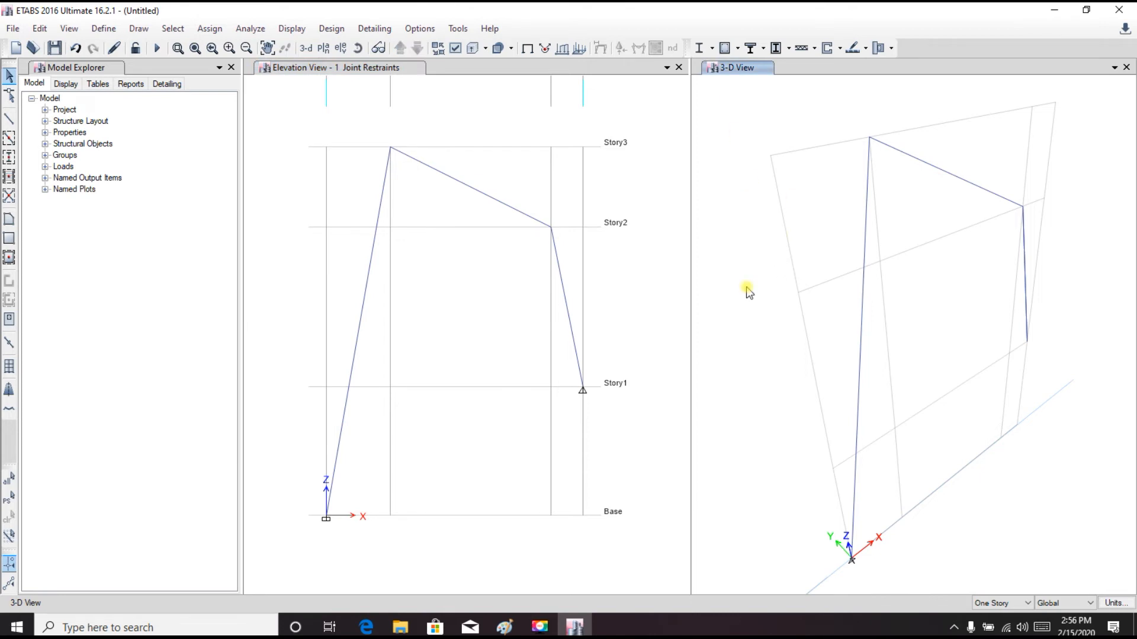
{"action": "left_click", "coordinate": [455, 49]}
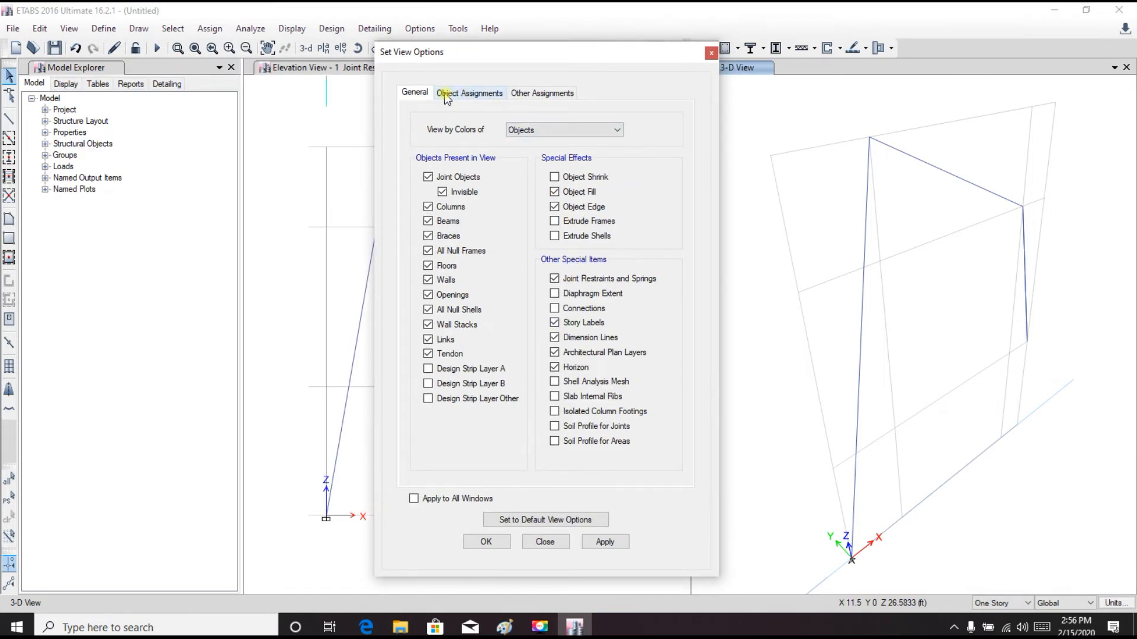
{"action": "left_click", "coordinate": [469, 95]}
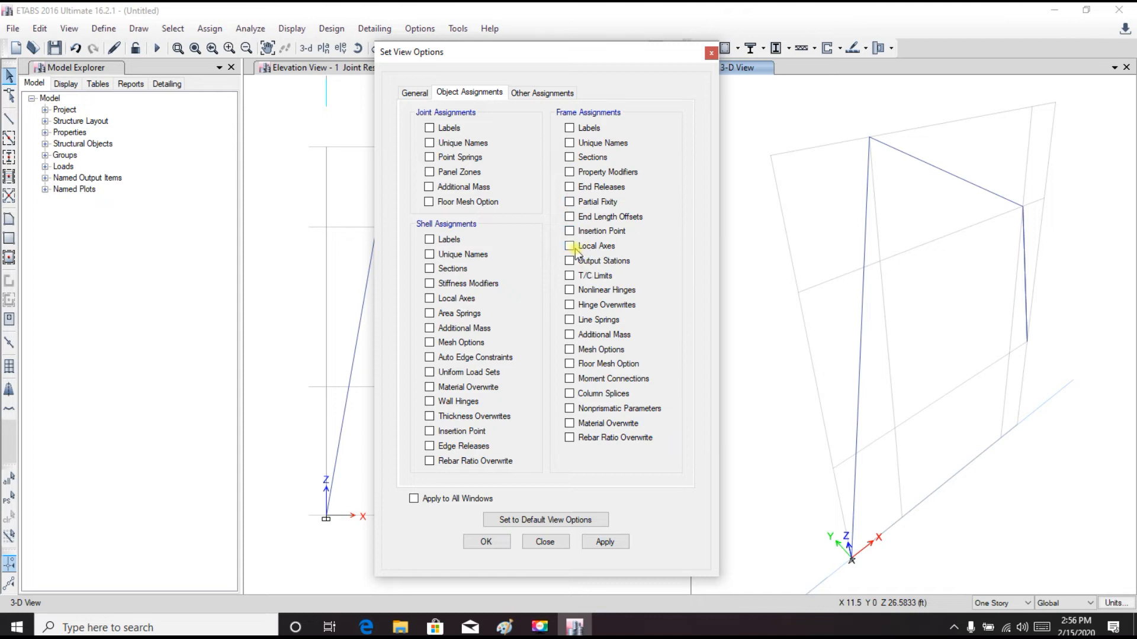
{"action": "left_click", "coordinate": [604, 542]}
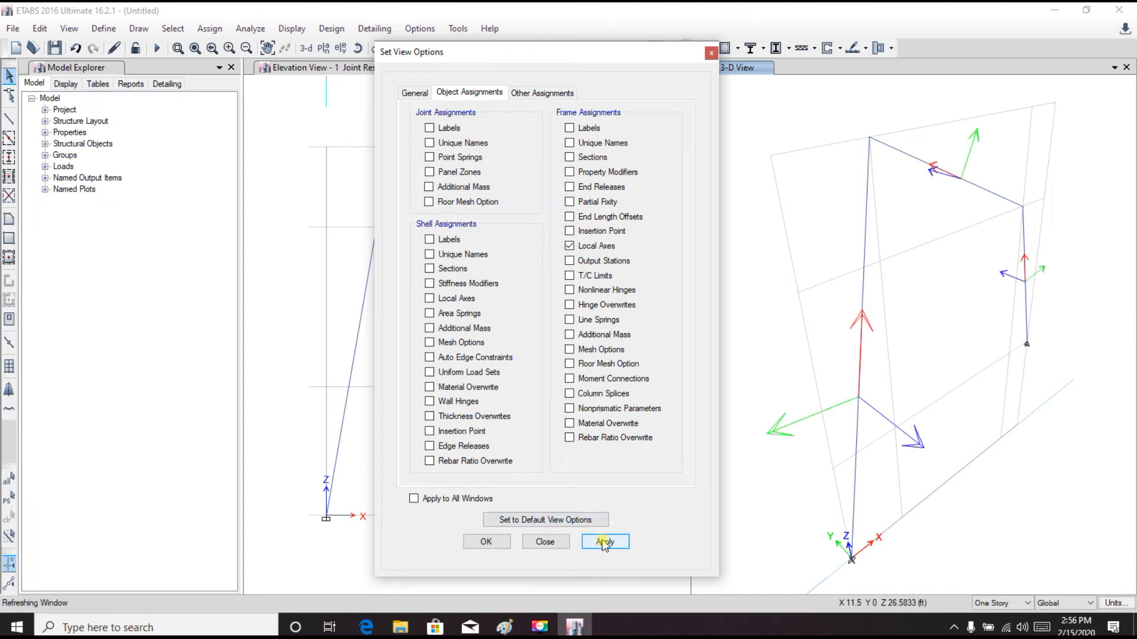
{"action": "left_click", "coordinate": [486, 542]}
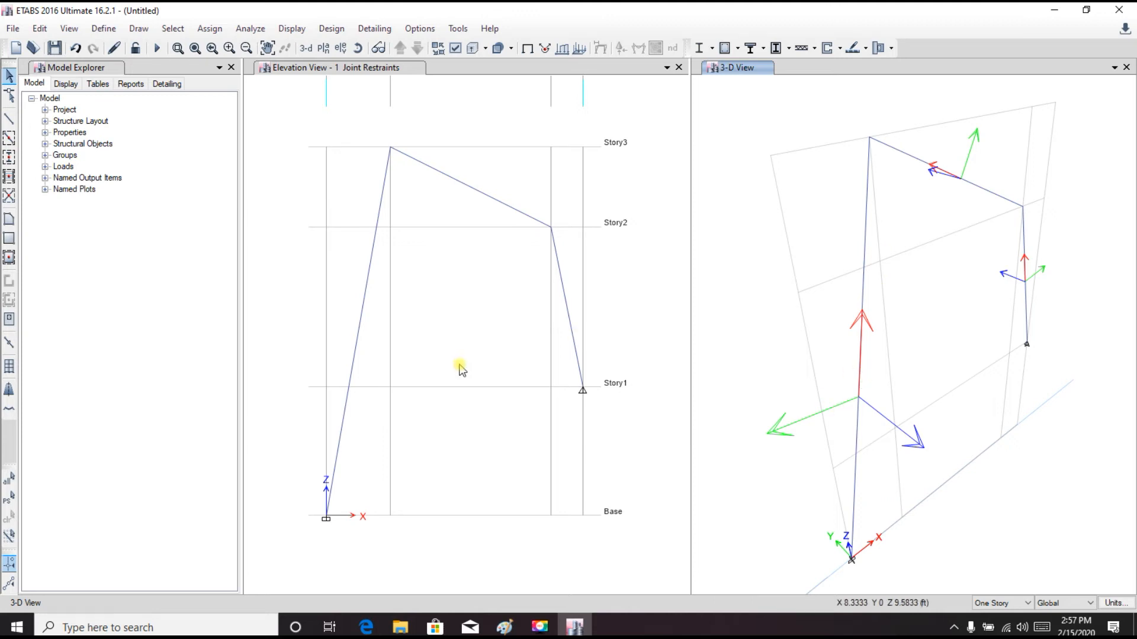
Step: Select the long inclined member from A-Base to B-Story3, check its 4k point load in the Paint sketch and return to ETABS
{"action": "left_click", "coordinate": [409, 409]}
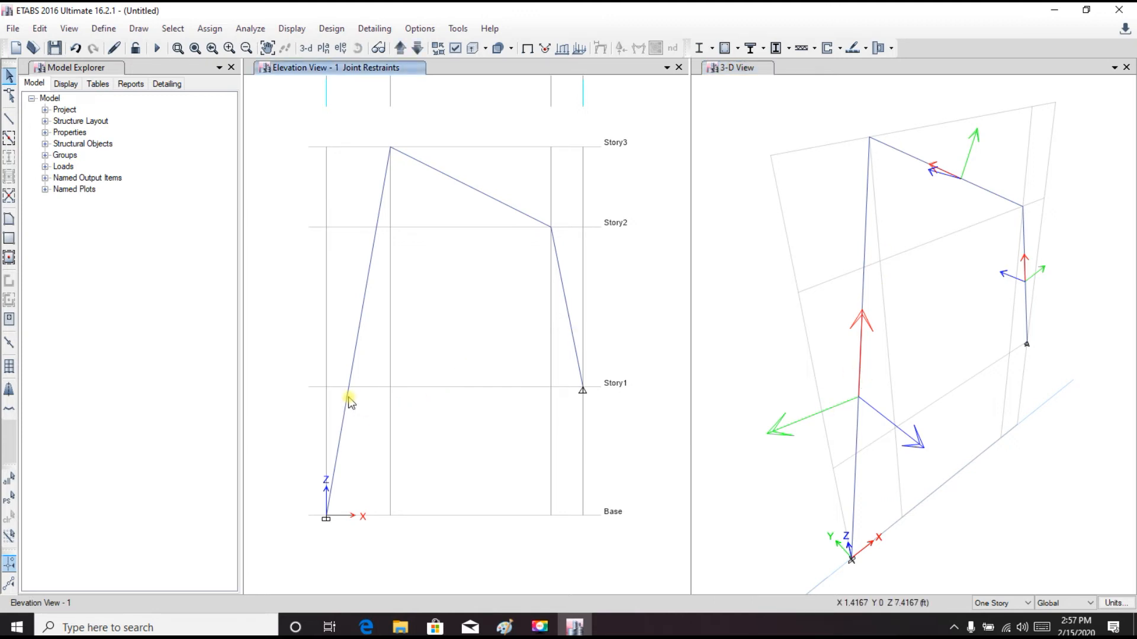
{"action": "left_click", "coordinate": [350, 402]}
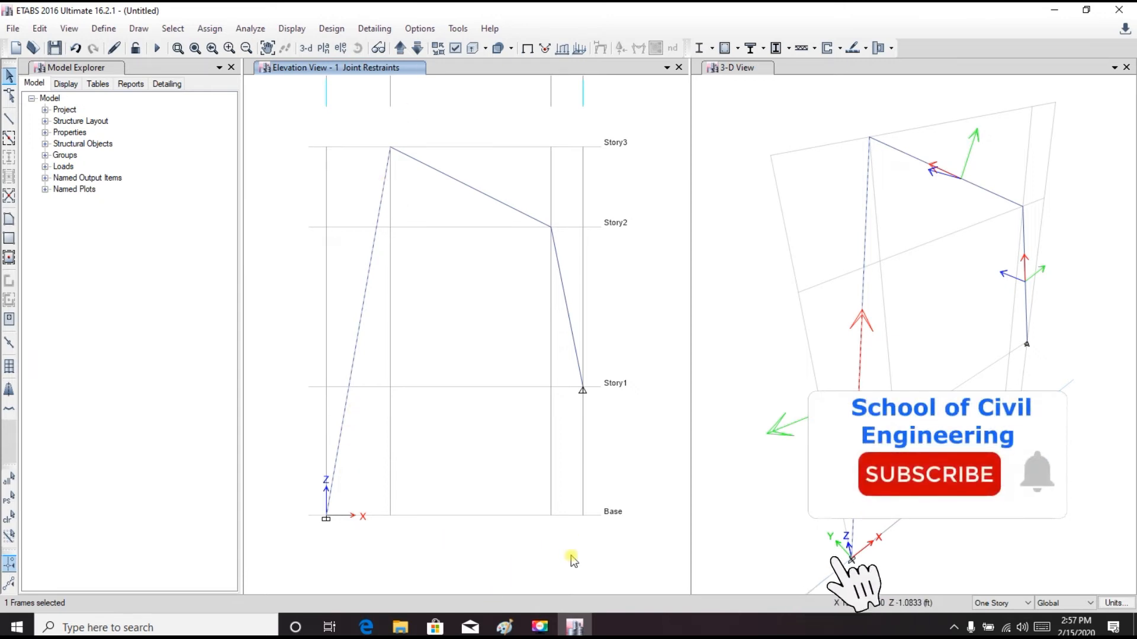
{"action": "left_click", "coordinate": [504, 626]}
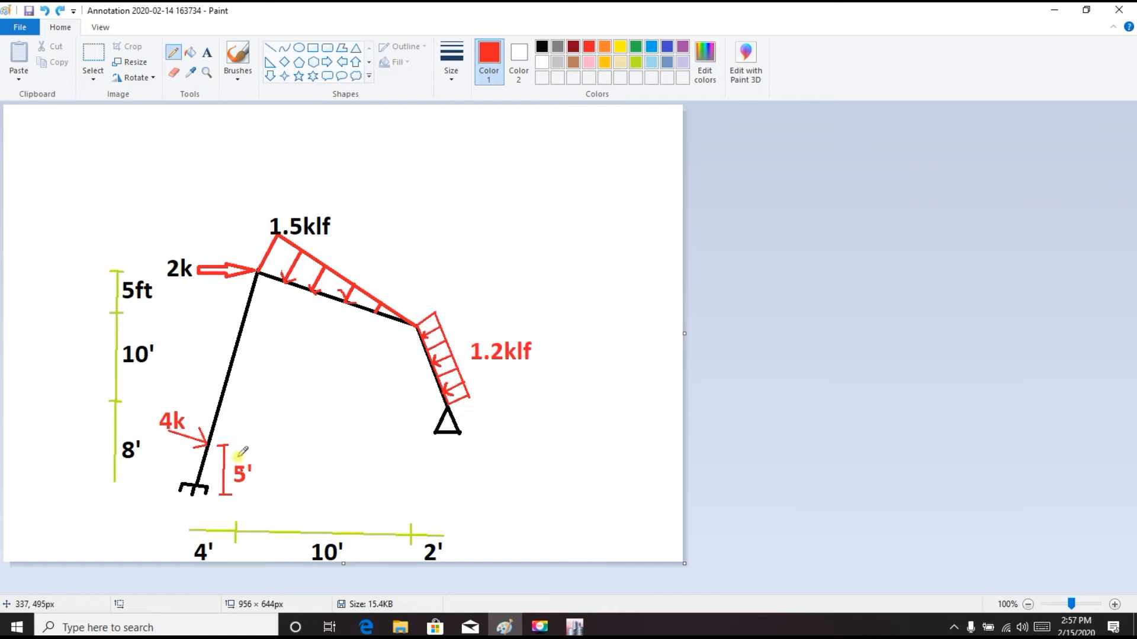
{"action": "left_click", "coordinate": [573, 630]}
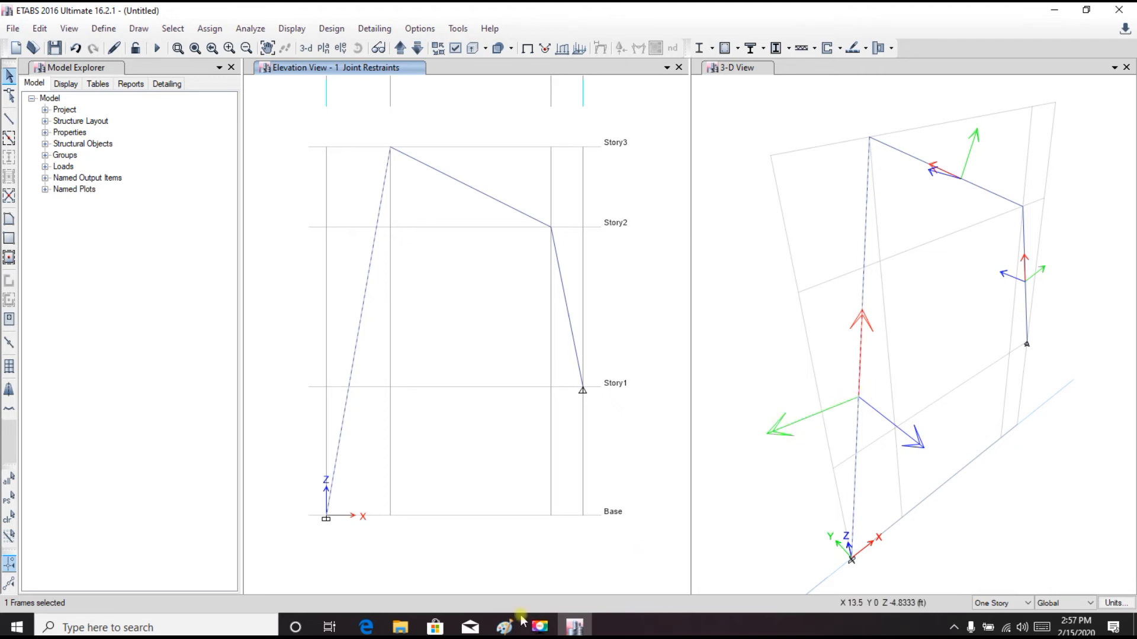
{"action": "mouse_move", "coordinate": [575, 629]}
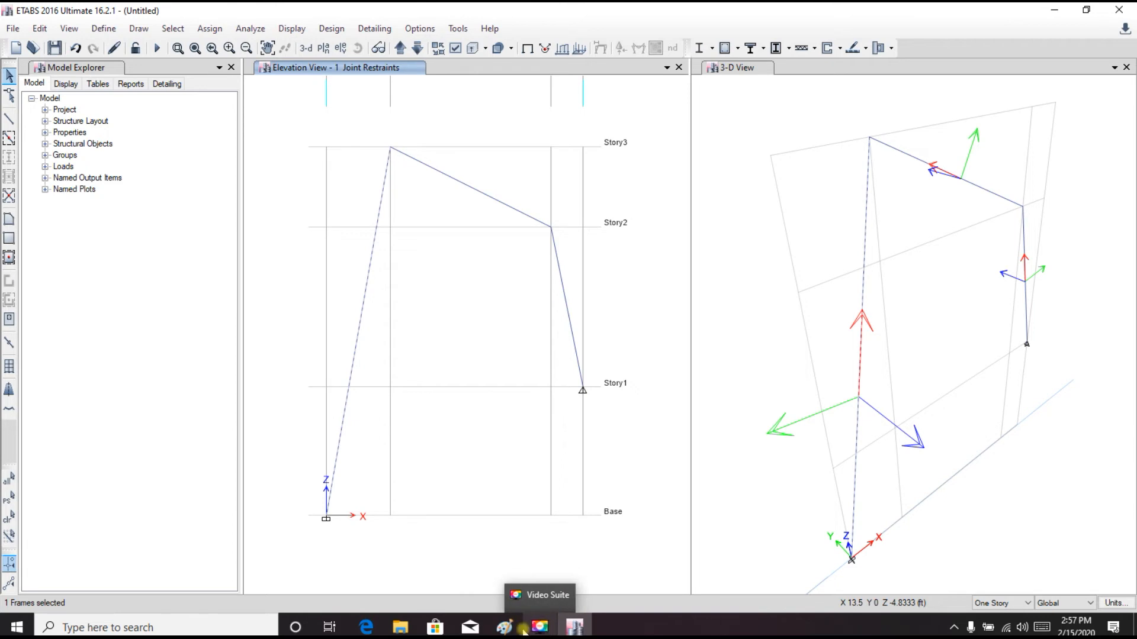
{"action": "left_click", "coordinate": [505, 628]}
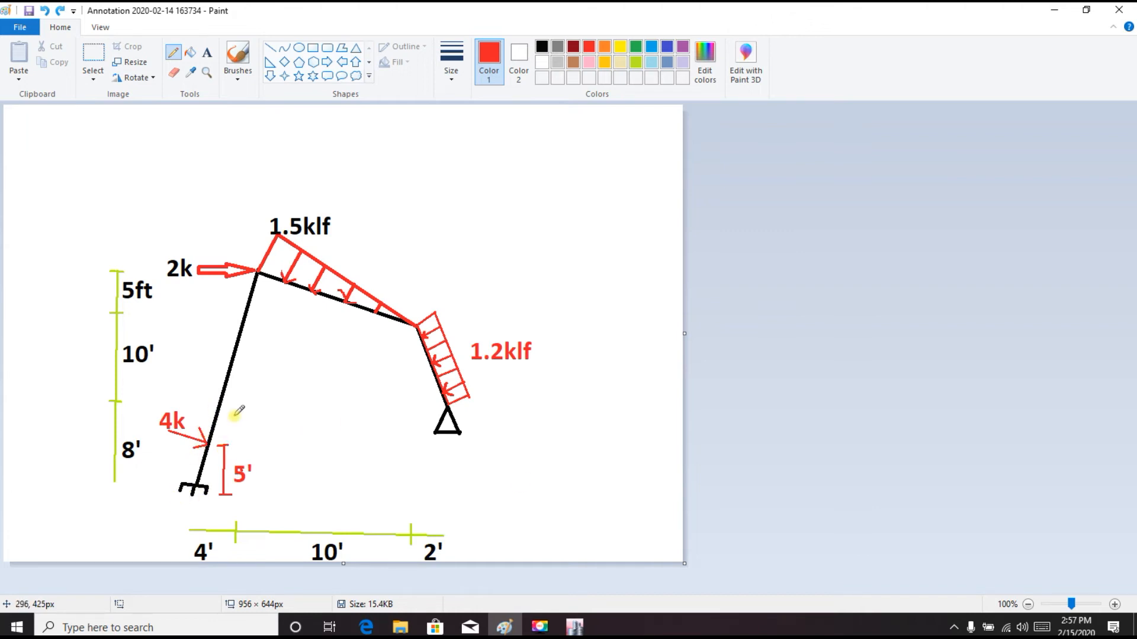
{"action": "left_click", "coordinate": [582, 630]}
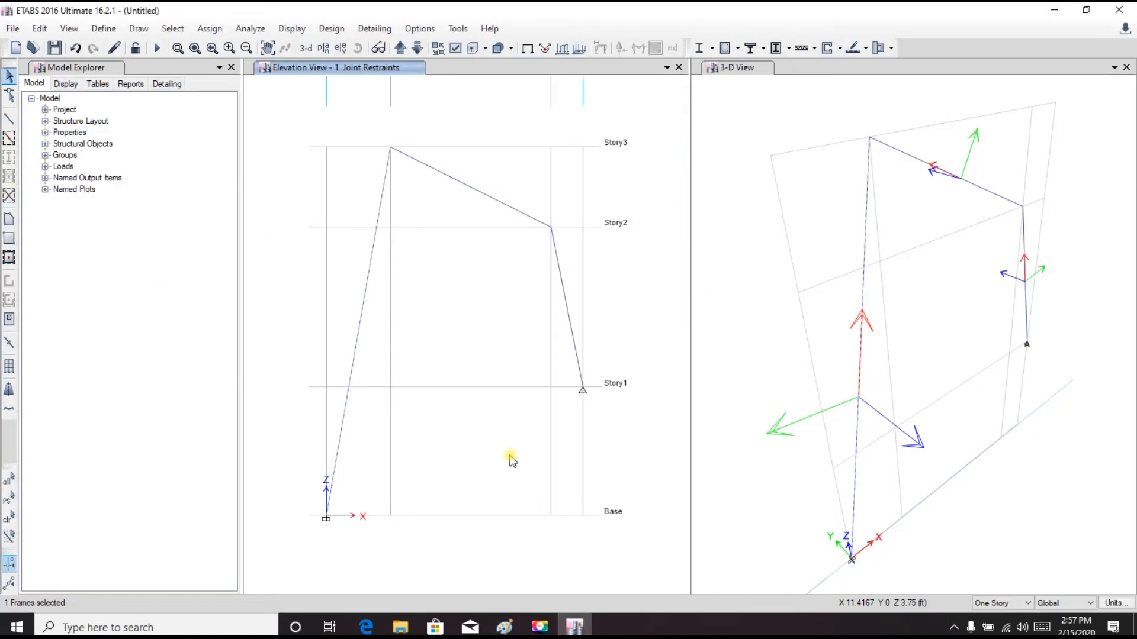
Step: Start a point load assignment on the selected inclined member with forces along Local-2, check the 4k load in the Paint sketch and return to ETABS
{"action": "left_click", "coordinate": [211, 29]}
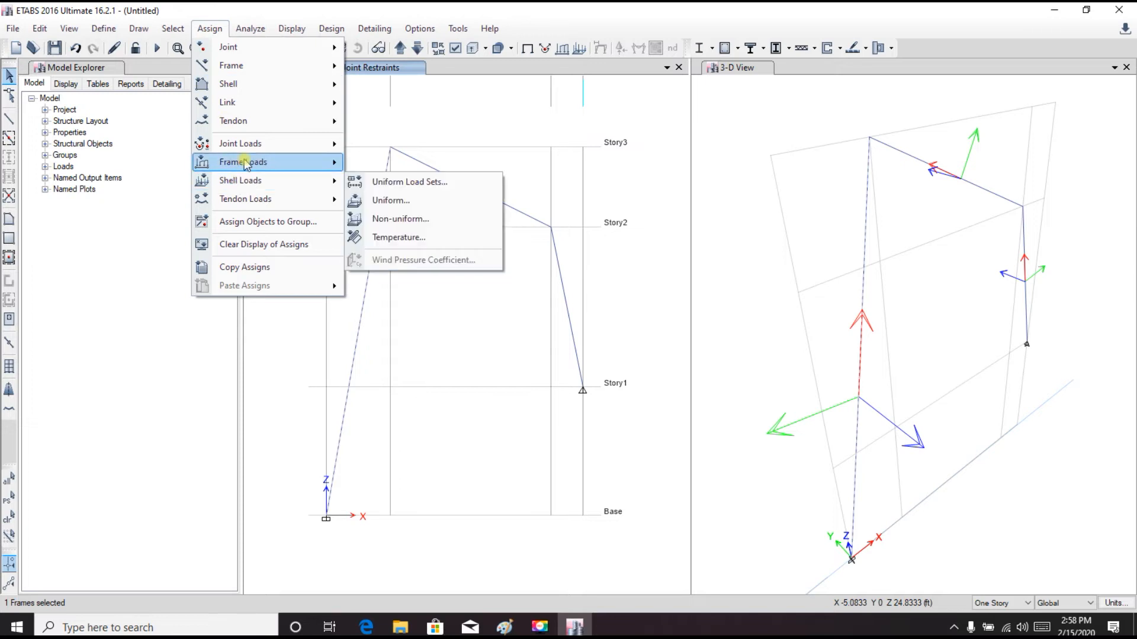
{"action": "mouse_move", "coordinate": [247, 164]}
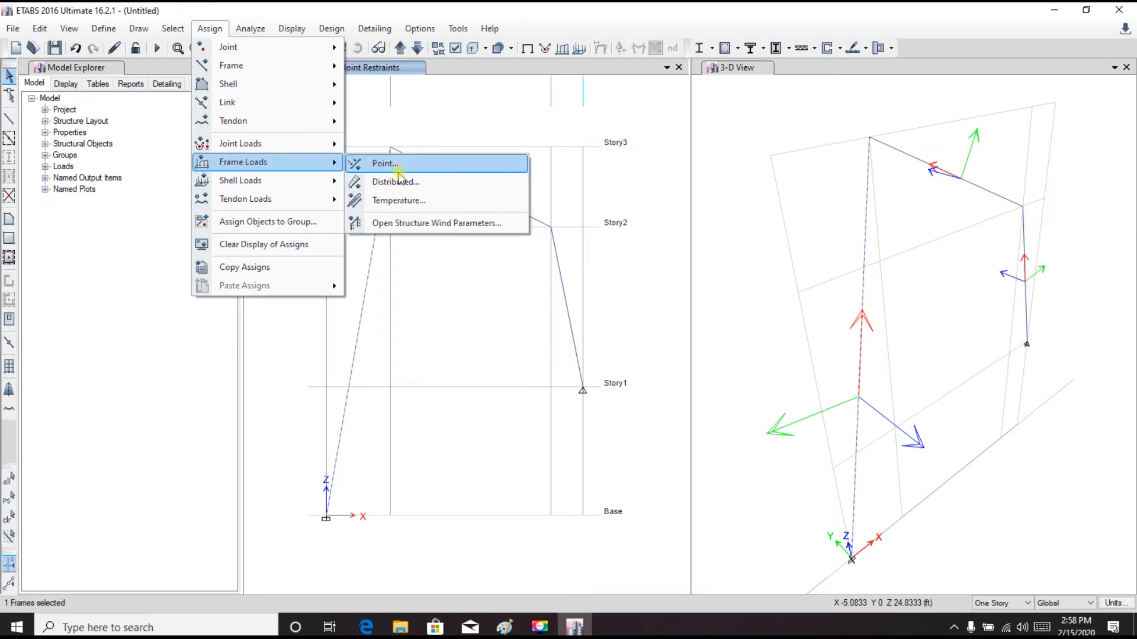
{"action": "left_click", "coordinate": [385, 164]}
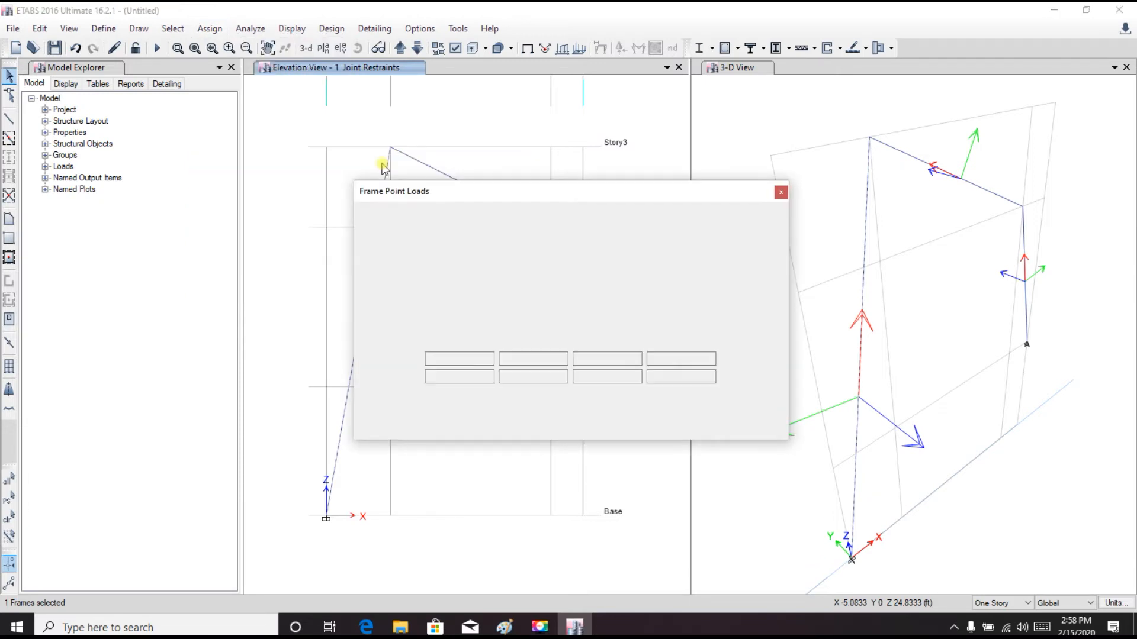
{"action": "left_click_drag", "start_coordinate": [431, 195], "coordinate": [347, 161]}
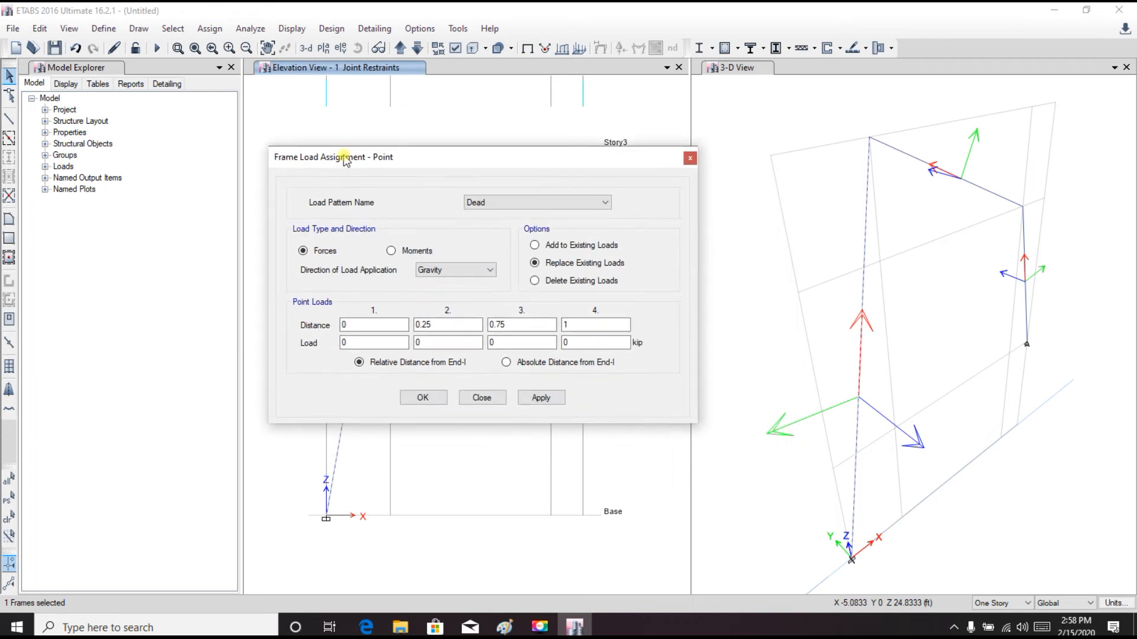
{"action": "left_click", "coordinate": [458, 271]}
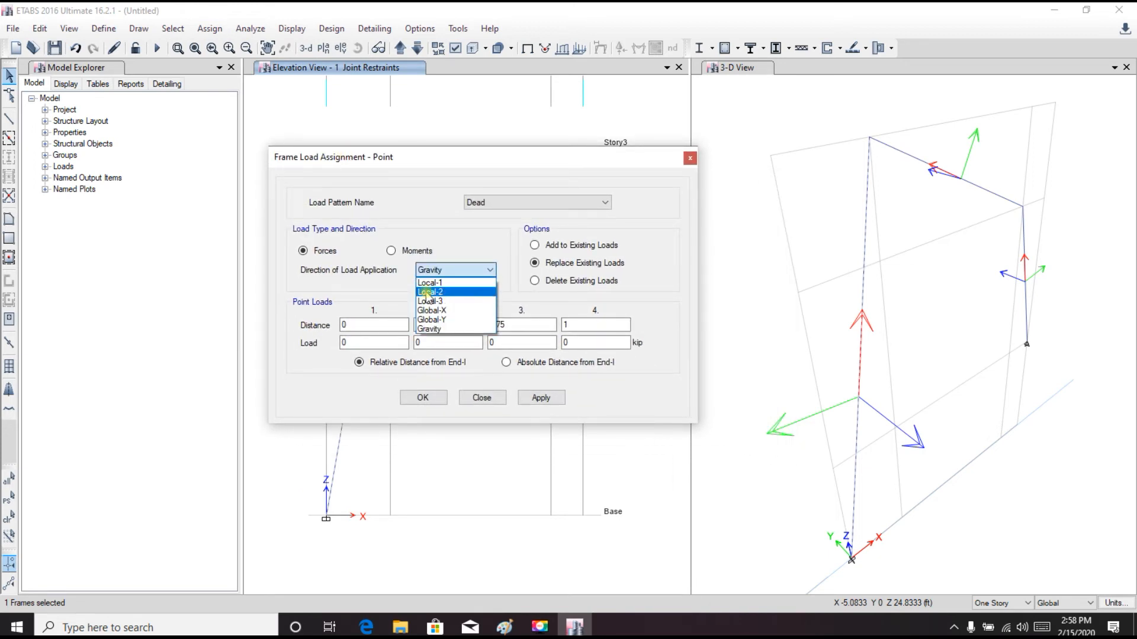
{"action": "left_click", "coordinate": [443, 292]}
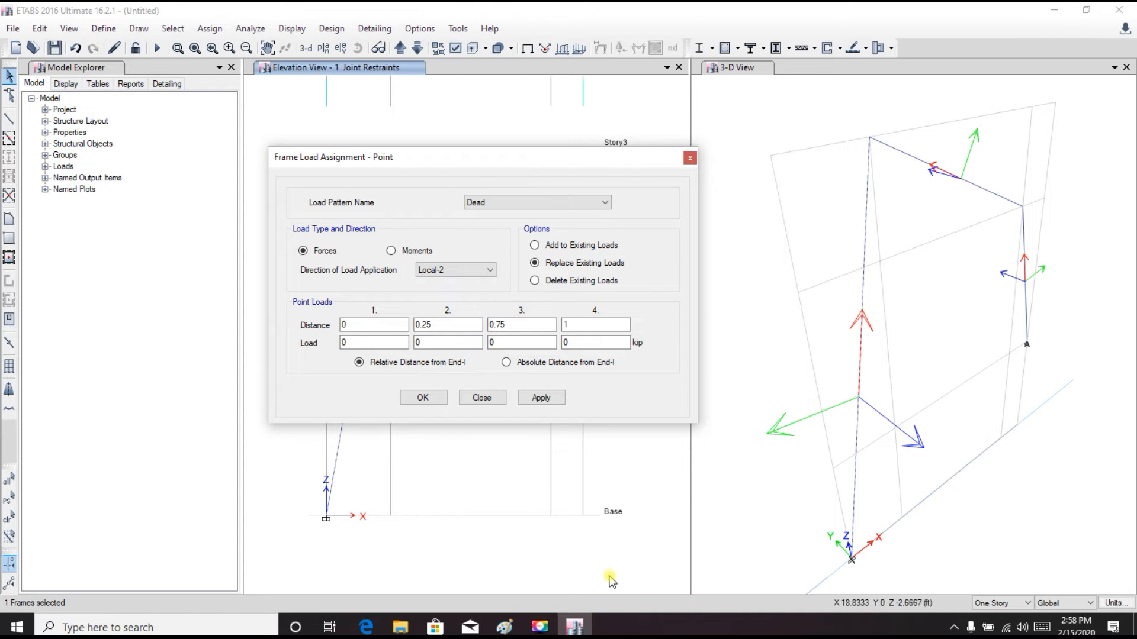
{"action": "left_click", "coordinate": [504, 626]}
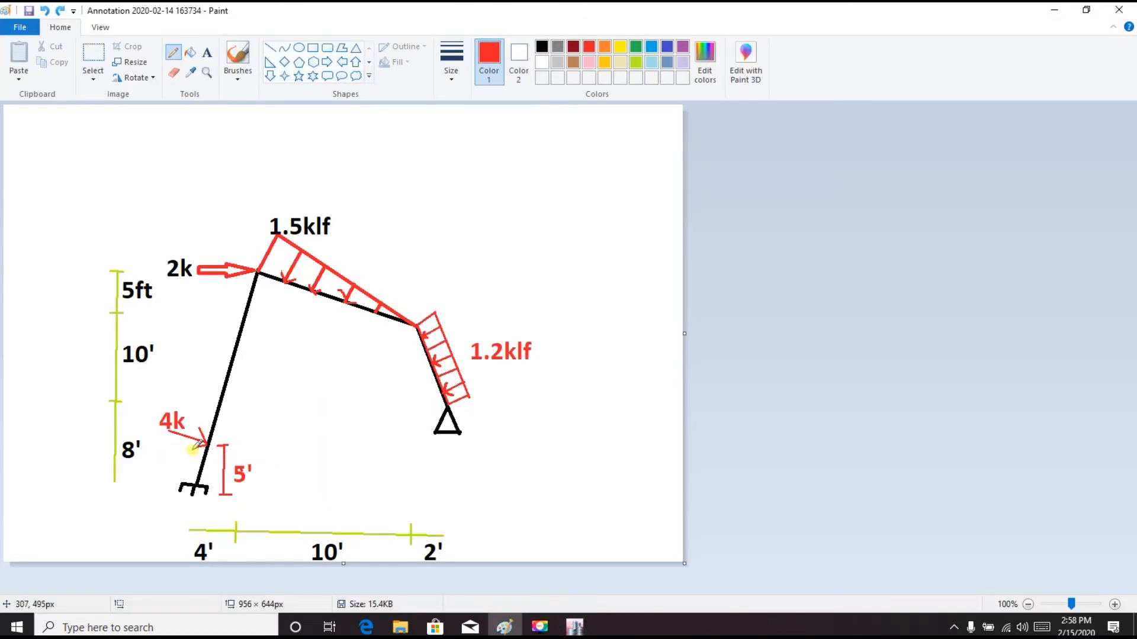
{"action": "left_click", "coordinate": [573, 628]}
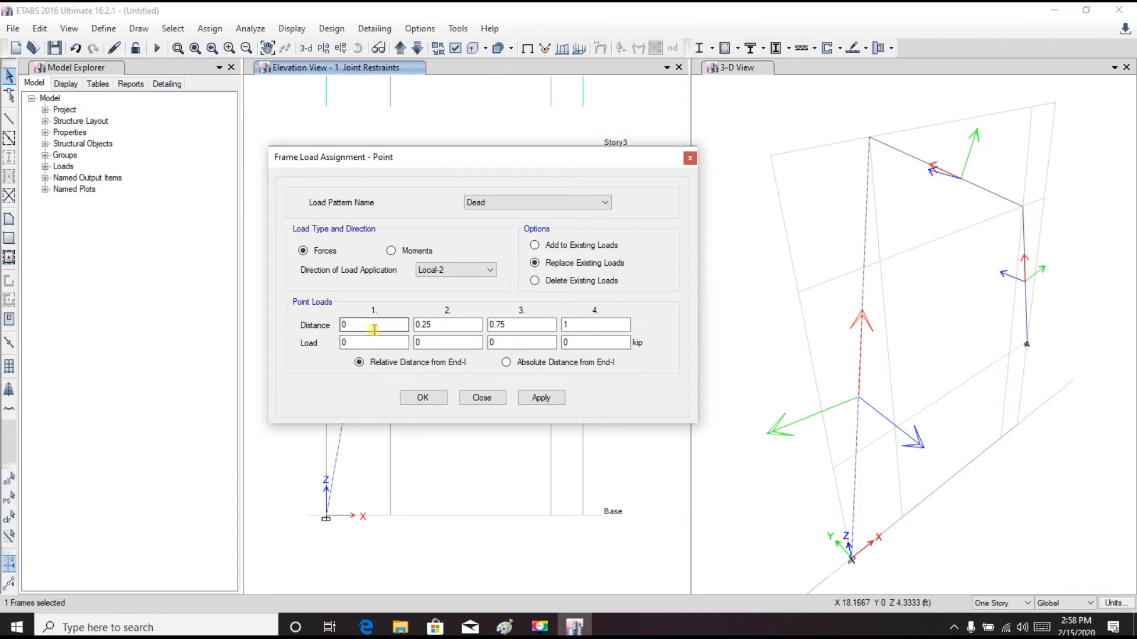
Step: Try to set the first point load's relative distance from End-I to 5, rechecking the Paint sketch and returning to ETABS
{"action": "left_click_drag", "start_coordinate": [374, 330], "coordinate": [279, 316]}
{"action": "type", "text": "5"}
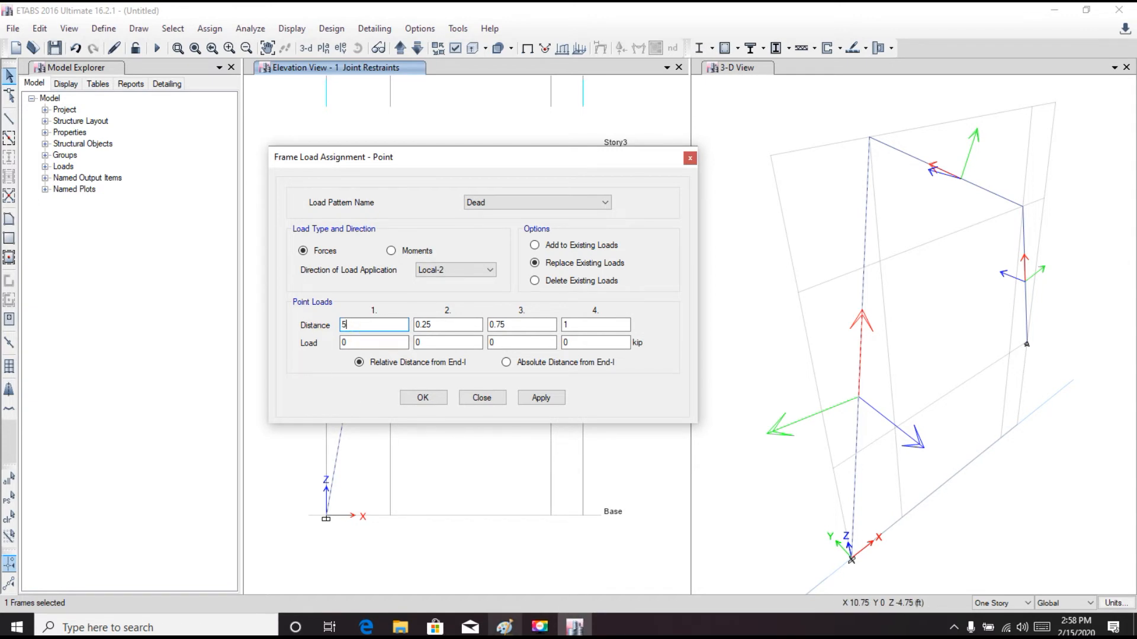
{"action": "mouse_move", "coordinate": [508, 629]}
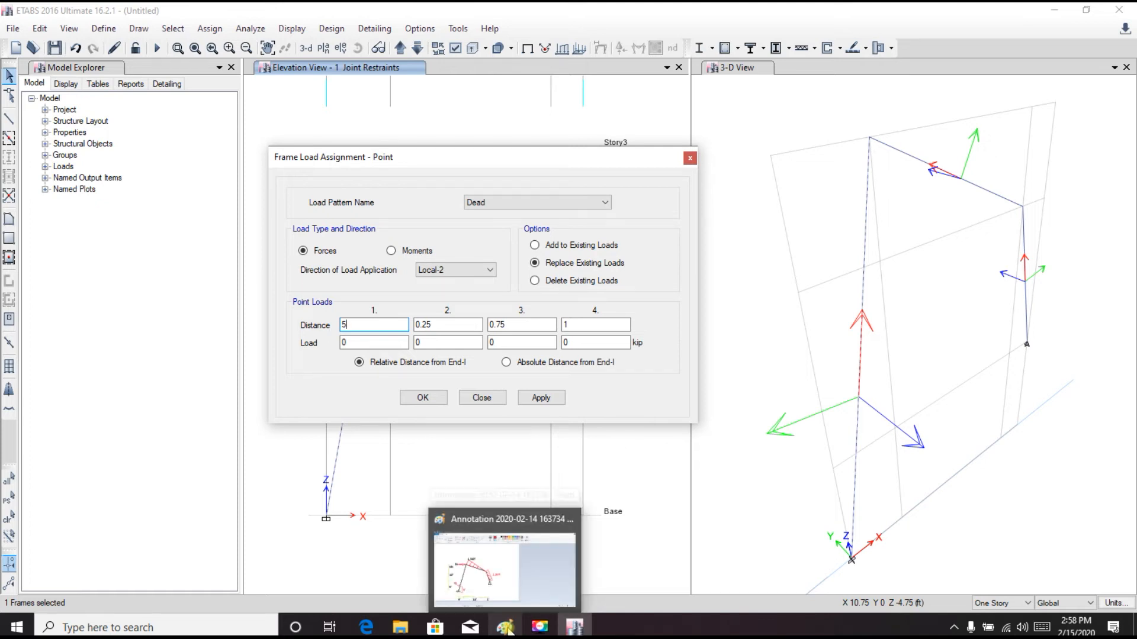
{"action": "left_click", "coordinate": [508, 629]}
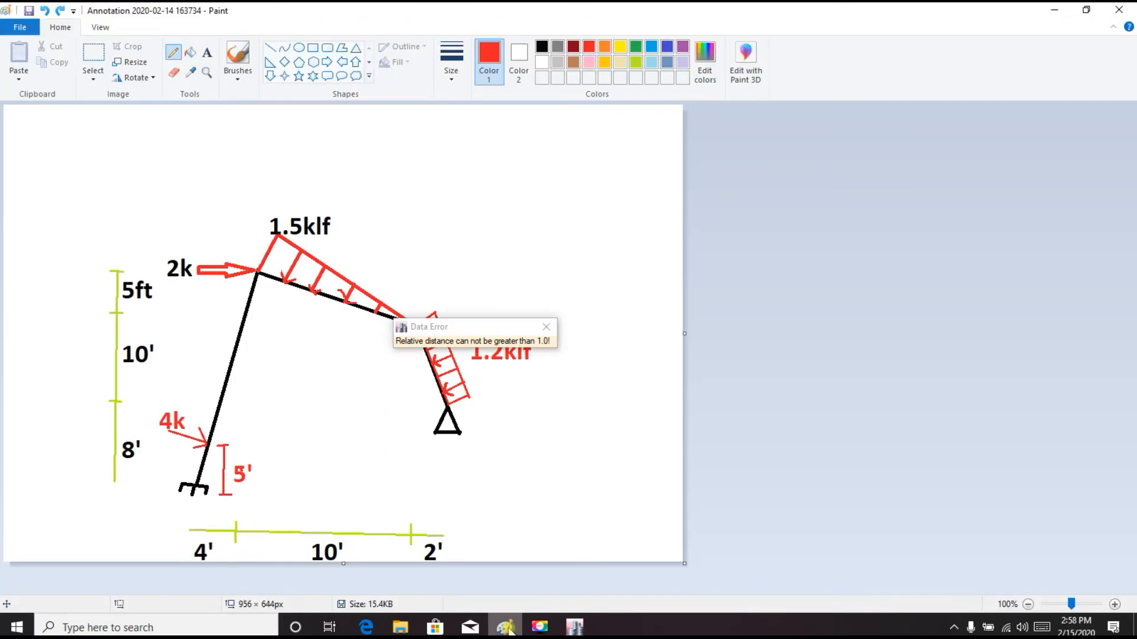
{"action": "left_click", "coordinate": [575, 627]}
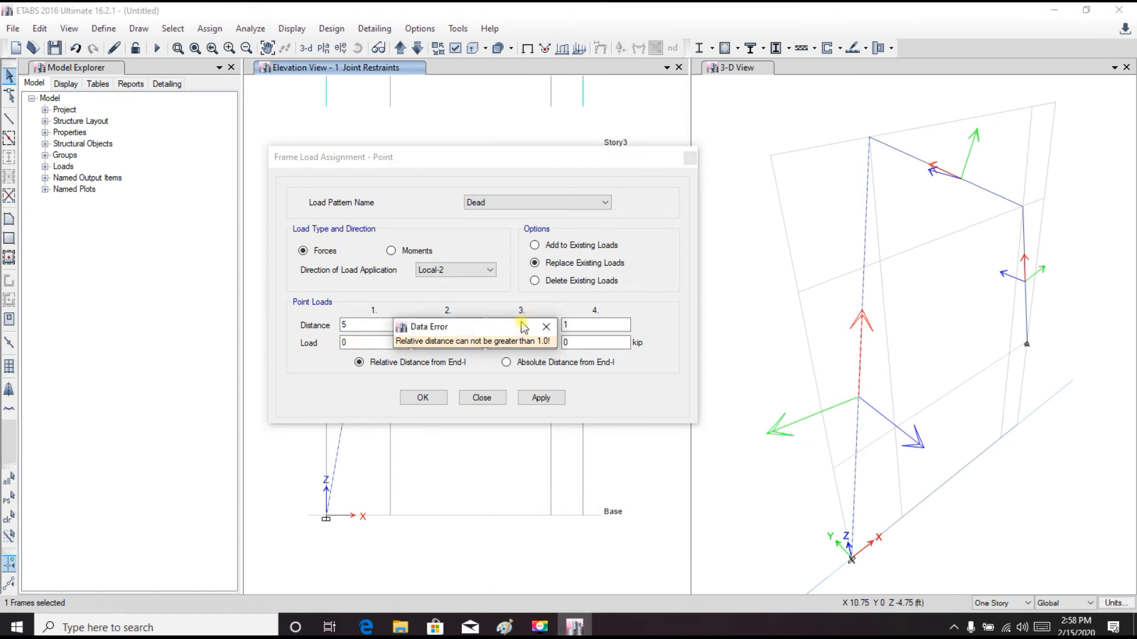
{"action": "left_click", "coordinate": [546, 326]}
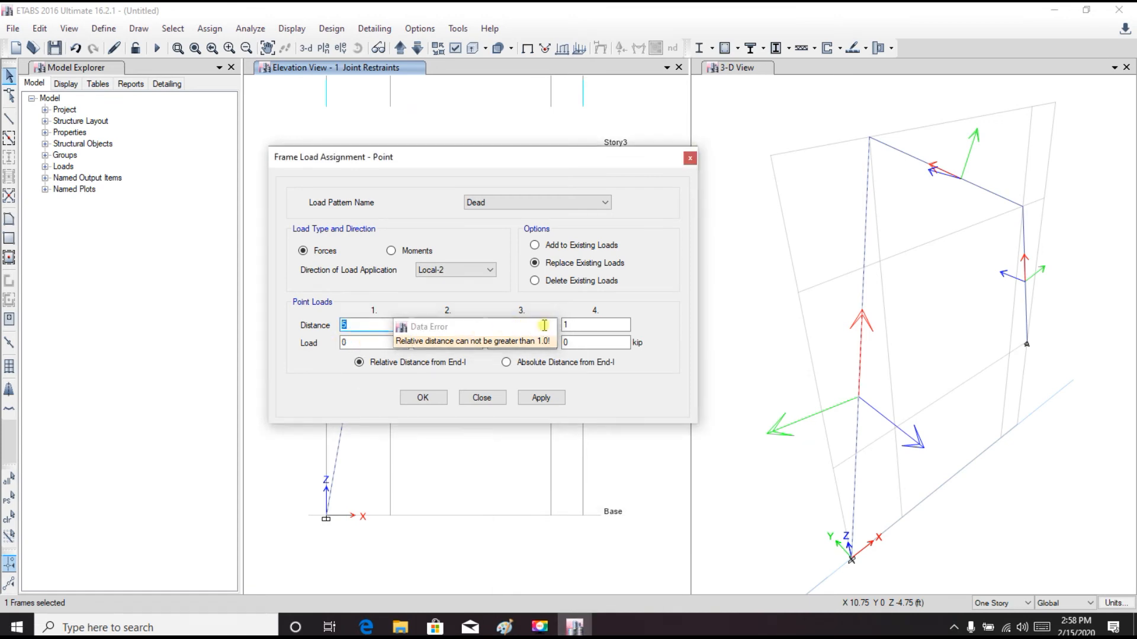
{"action": "left_click", "coordinate": [360, 341]}
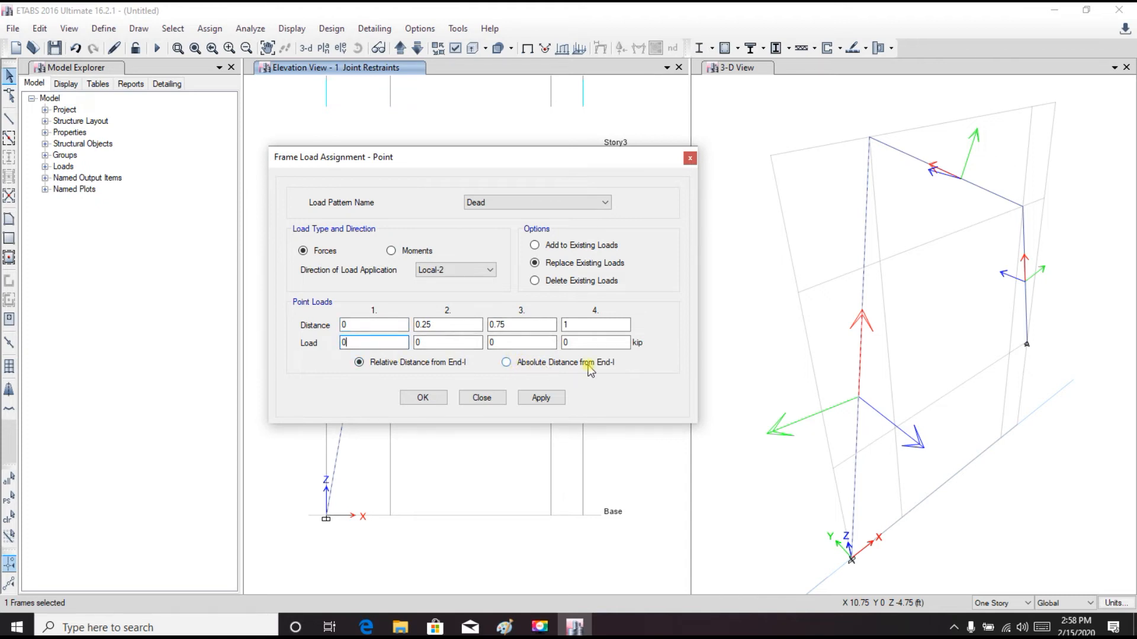
Step: Add a -4 kip Local-2 dead point load at an absolute distance of 5 ft from End-I to the existing loads on the inclined member
{"action": "left_click", "coordinate": [568, 363]}
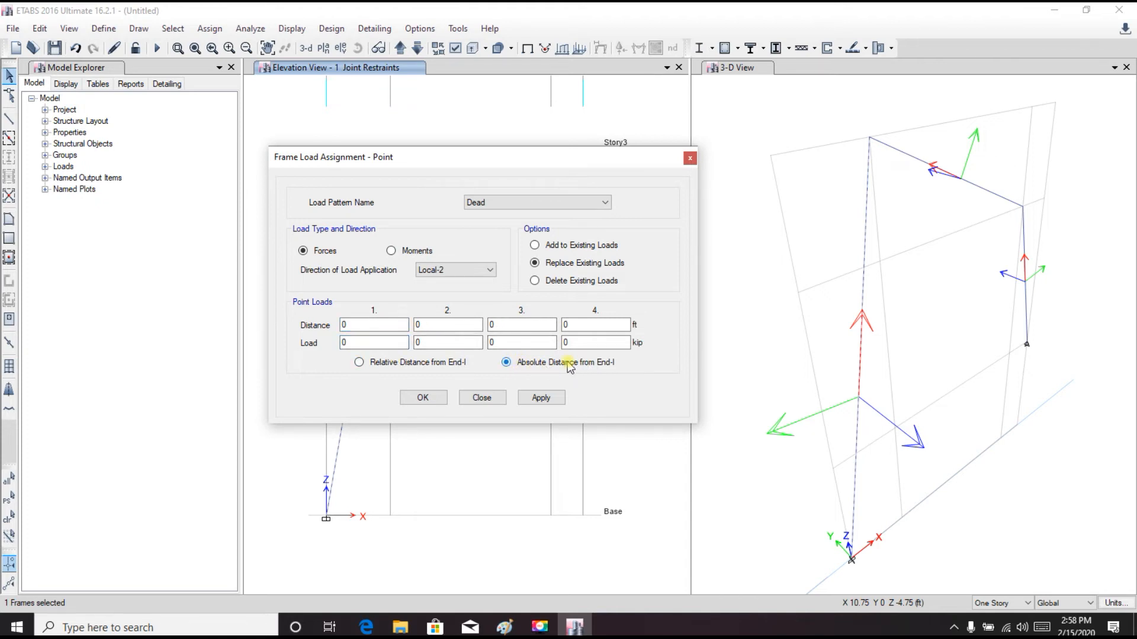
{"action": "double_click", "coordinate": [343, 325]}
{"action": "type", "text": "5"}
{"action": "left_click", "coordinate": [503, 625]}
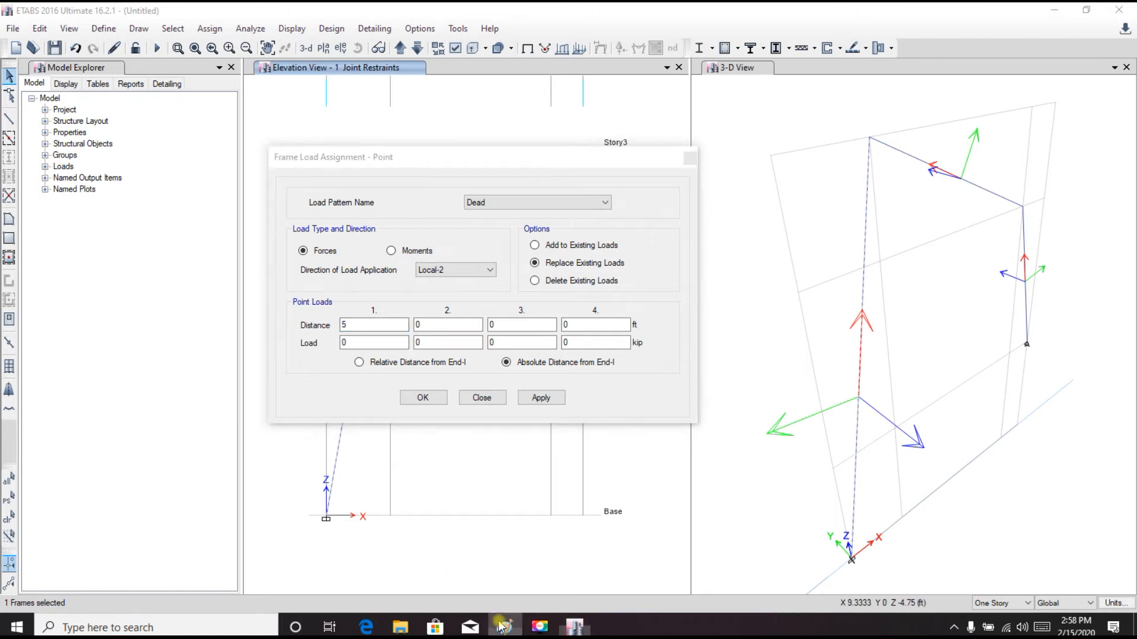
{"action": "left_click", "coordinate": [575, 627]}
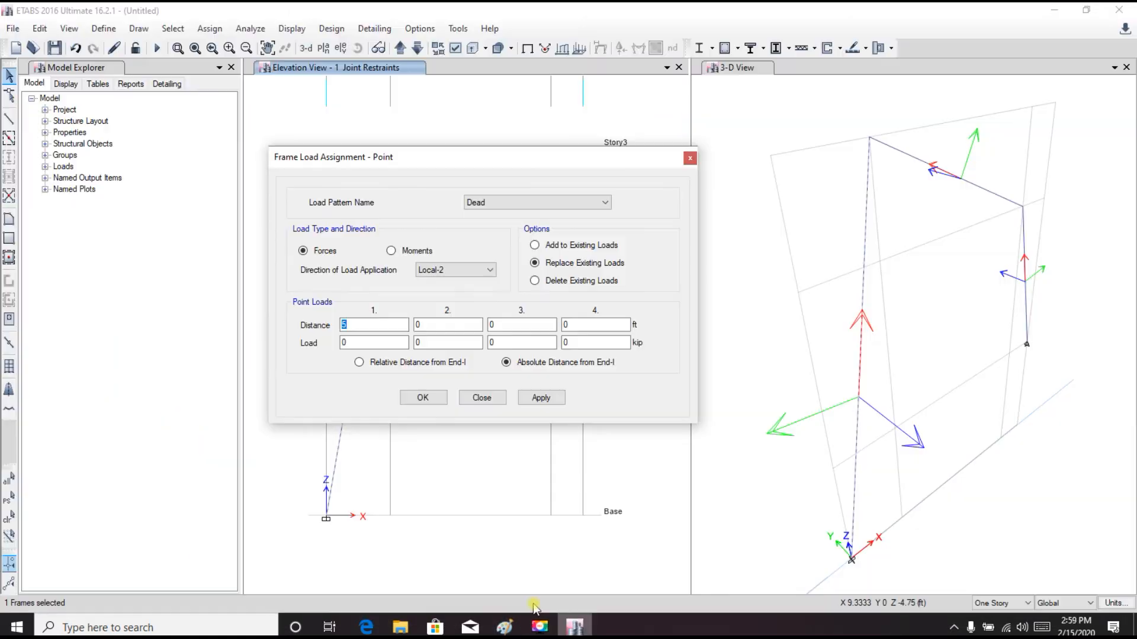
{"action": "key", "text": "Tab"}
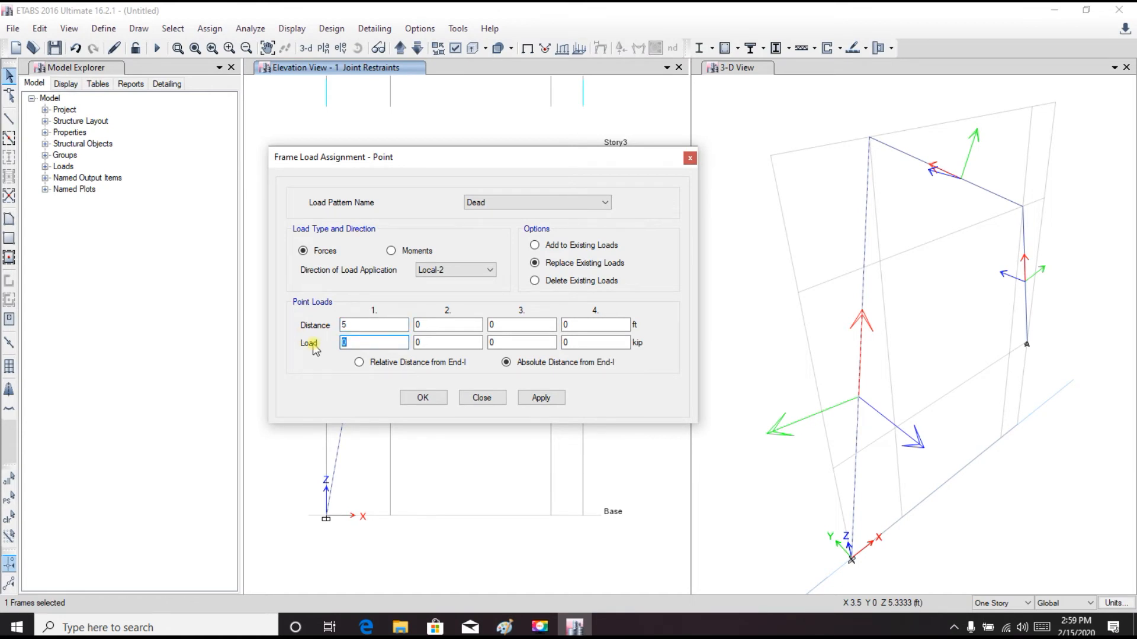
{"action": "type", "text": "-4"}
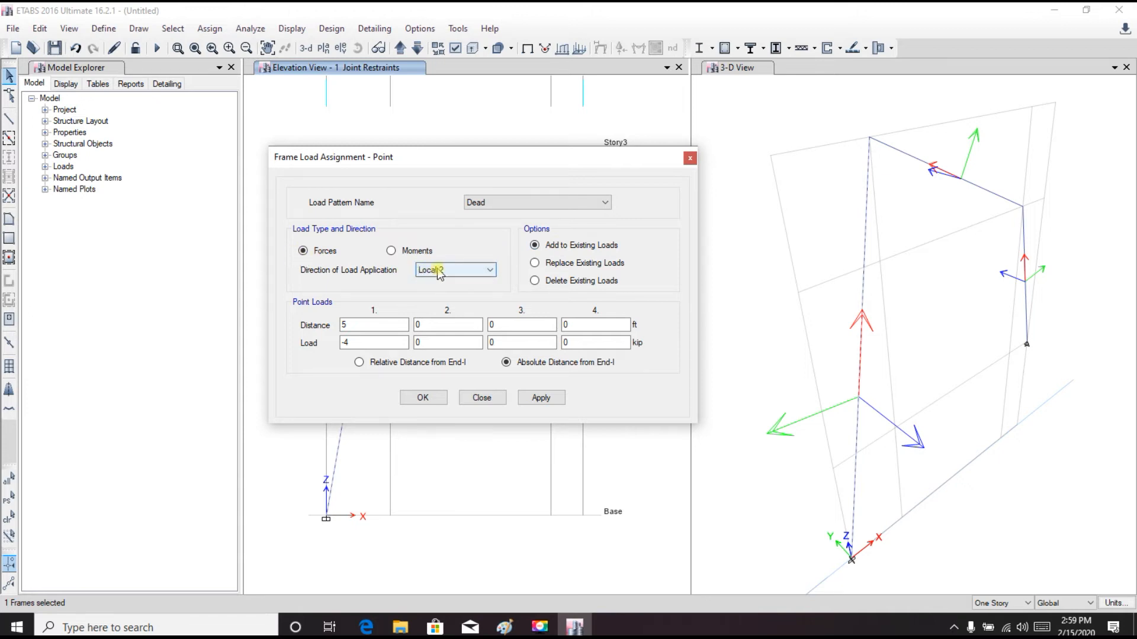
{"action": "left_click", "coordinate": [540, 397]}
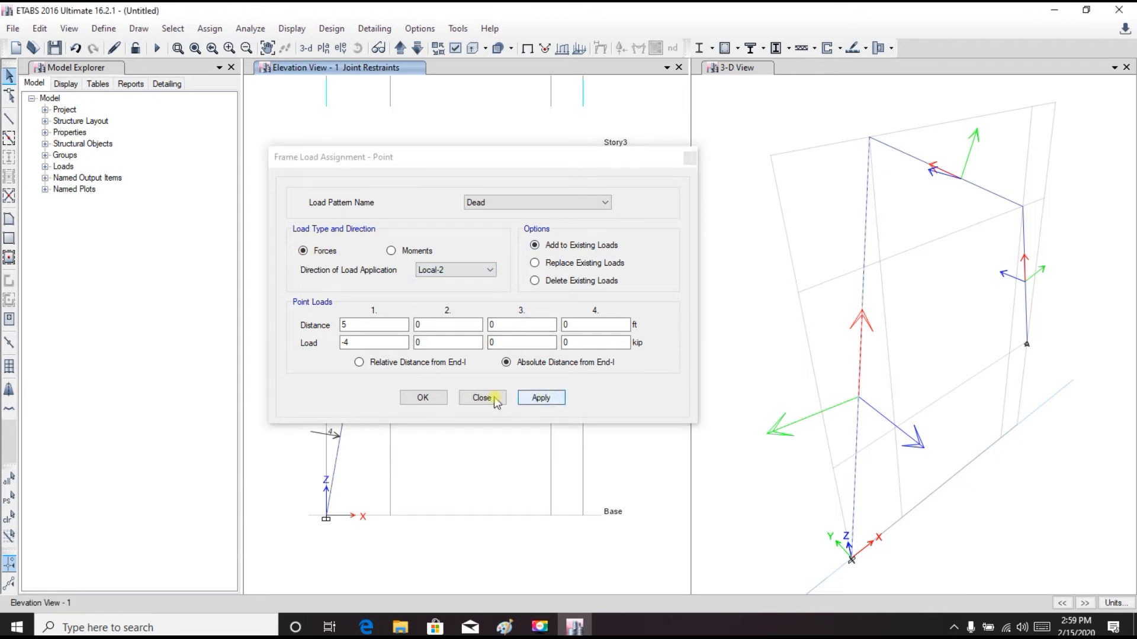
{"action": "left_click", "coordinate": [432, 398]}
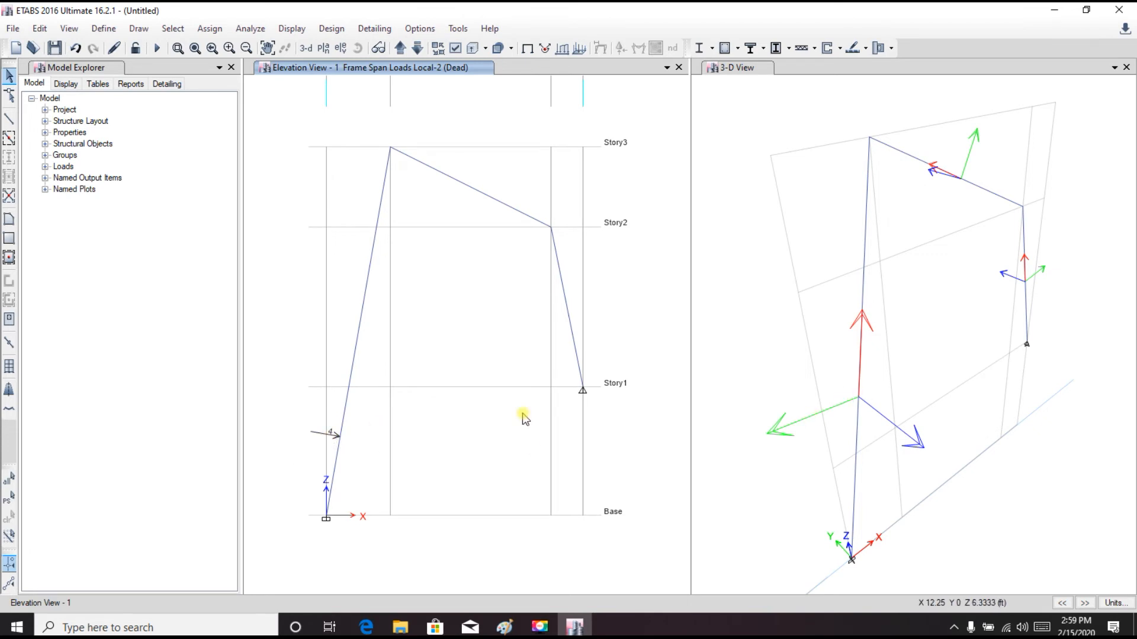
Step: Check the joint load in the Paint sketch, return to ETABS and add a 2 kip global X dead force to the joint at grid B on Story3
{"action": "left_click", "coordinate": [517, 629]}
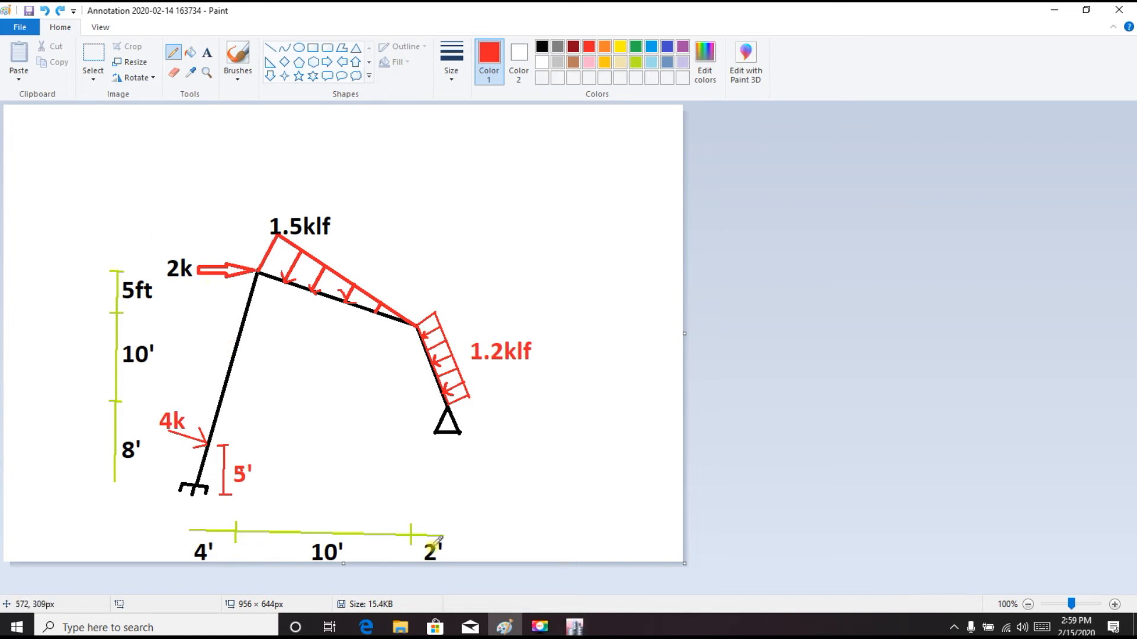
{"action": "left_click", "coordinate": [574, 626]}
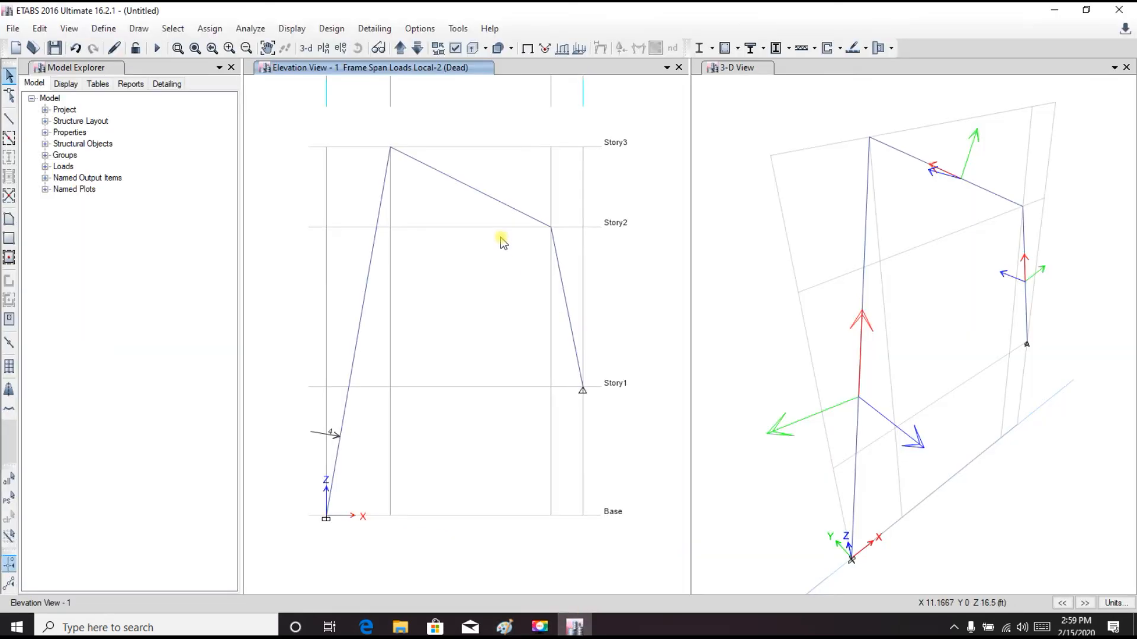
{"action": "left_click", "coordinate": [390, 149]}
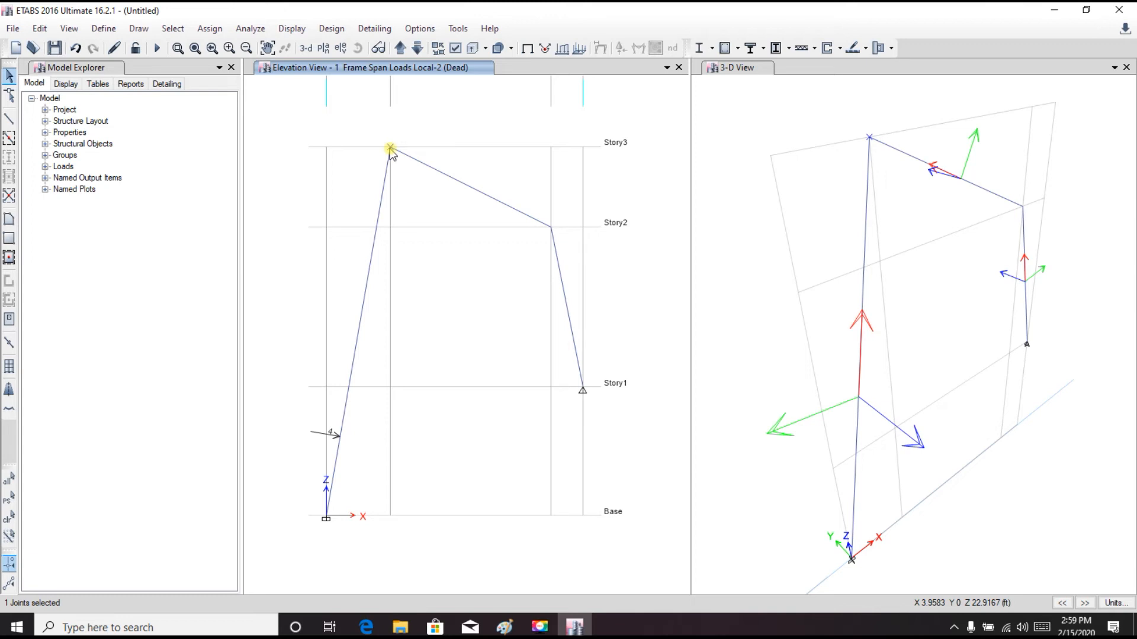
{"action": "left_click", "coordinate": [209, 29]}
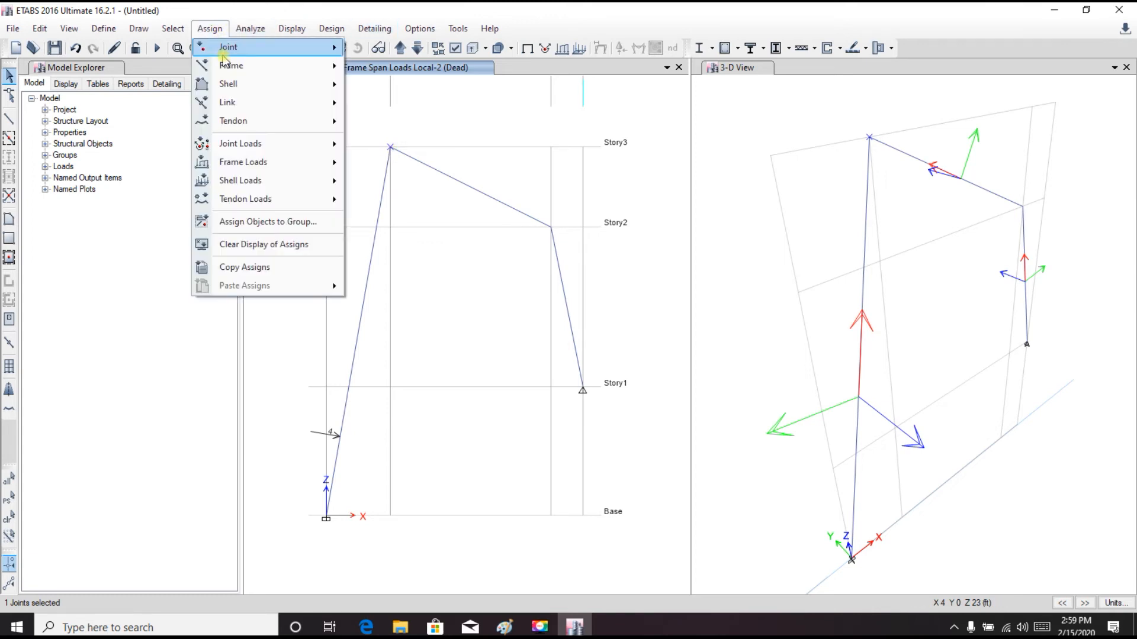
{"action": "mouse_move", "coordinate": [264, 148]}
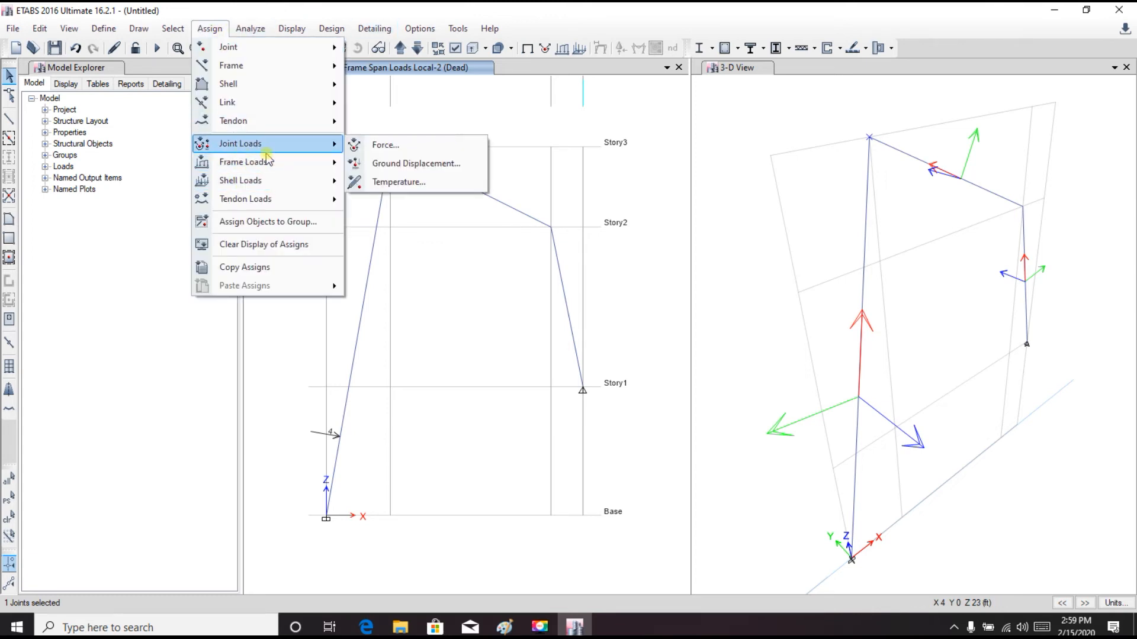
{"action": "left_click", "coordinate": [392, 145]}
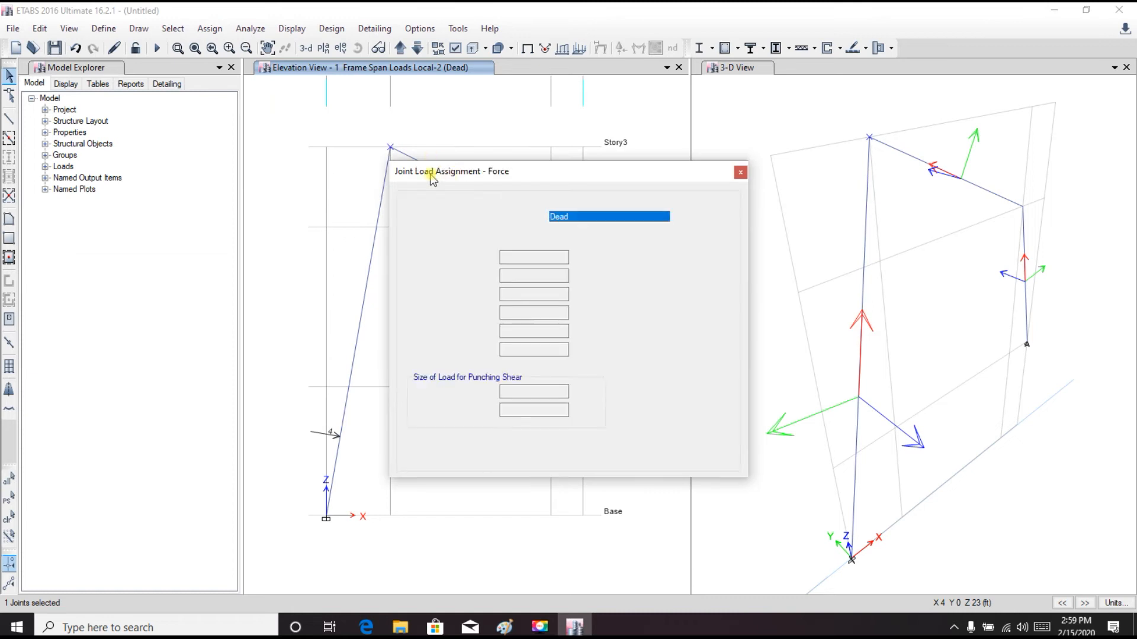
{"action": "left_click_drag", "start_coordinate": [431, 177], "coordinate": [171, 149]}
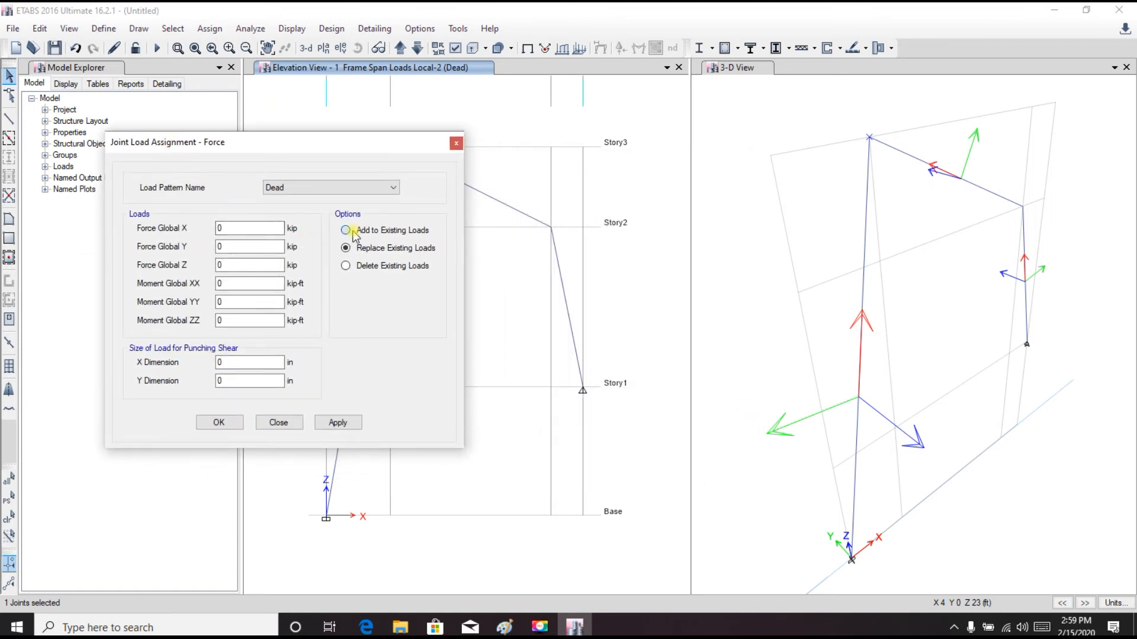
{"action": "left_click", "coordinate": [239, 228]}
{"action": "left_click_drag", "start_coordinate": [170, 226], "coordinate": [166, 226]}
{"action": "type", "text": "2"}
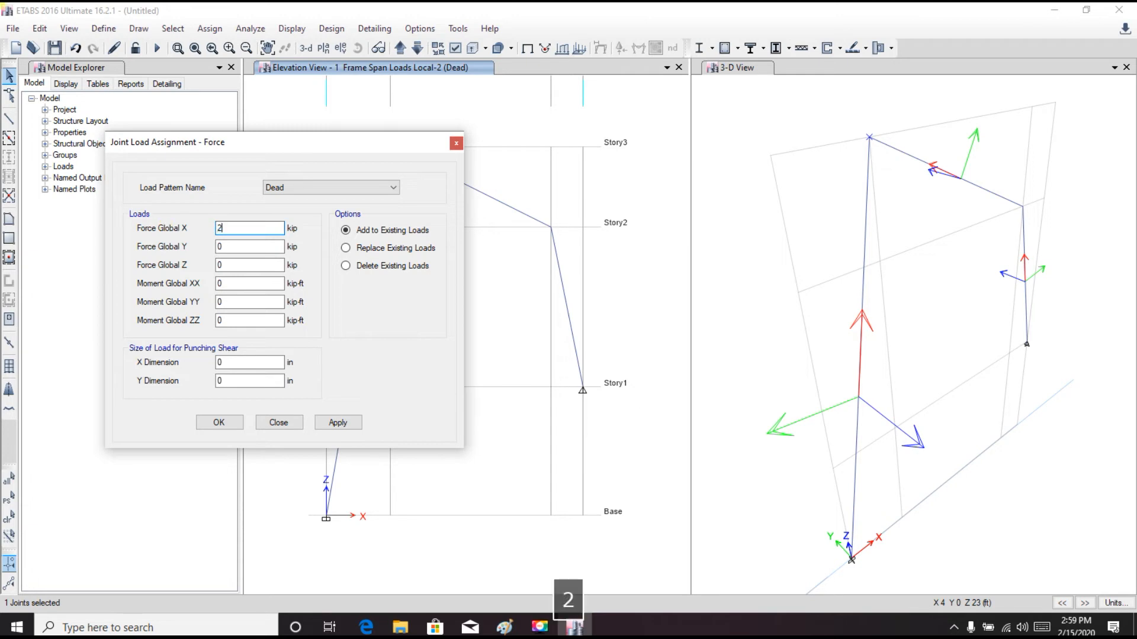
{"action": "left_click", "coordinate": [338, 424]}
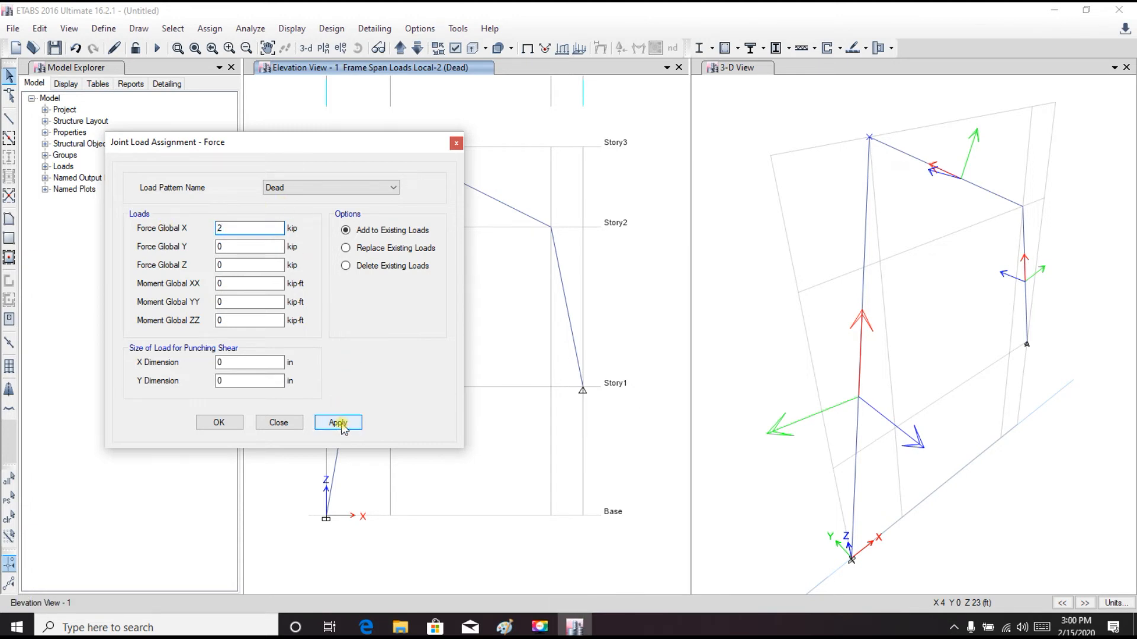
{"action": "left_click", "coordinate": [219, 424]}
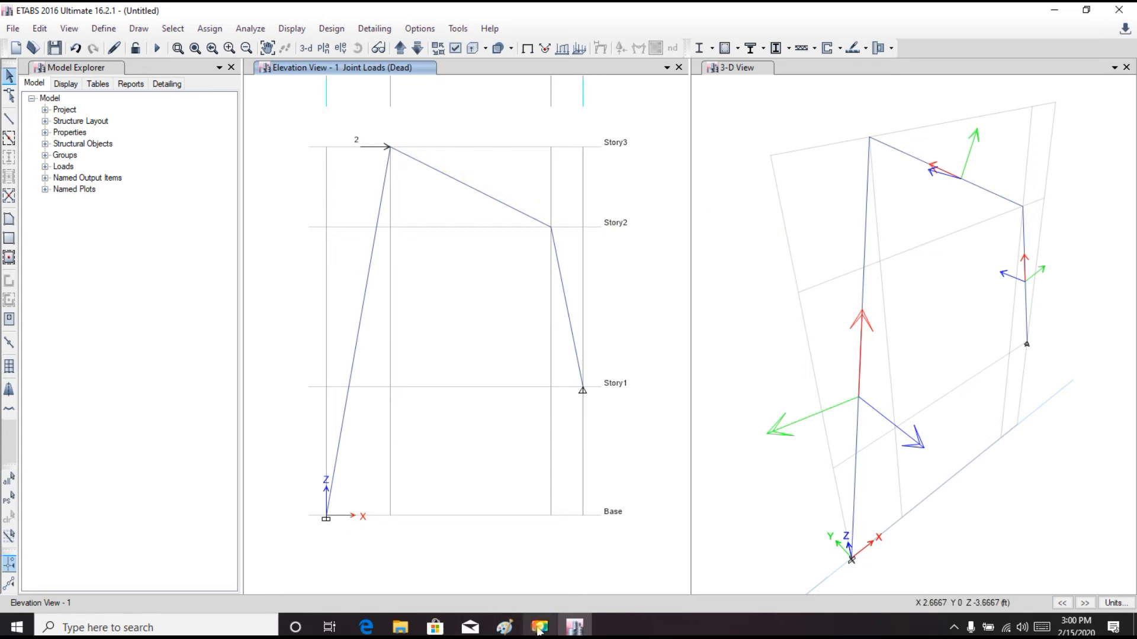
Step: Compare the ETABS model with the distributed loads in the Paint sketch and circle the joint between the two loaded members in red
{"action": "left_click", "coordinate": [504, 627]}
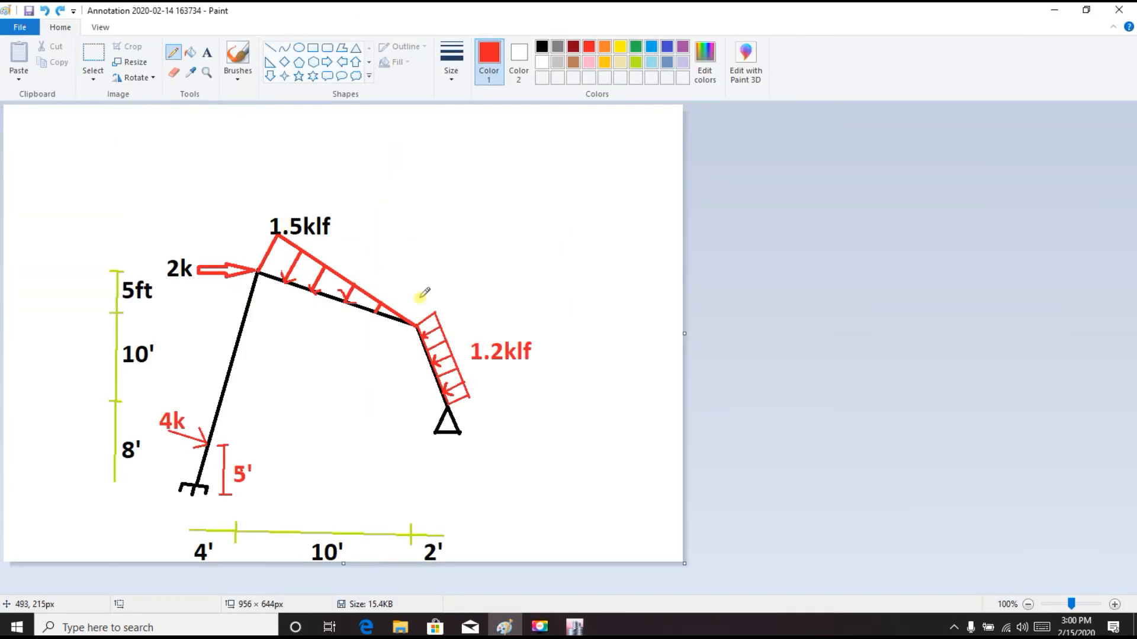
{"action": "left_click", "coordinate": [575, 627]}
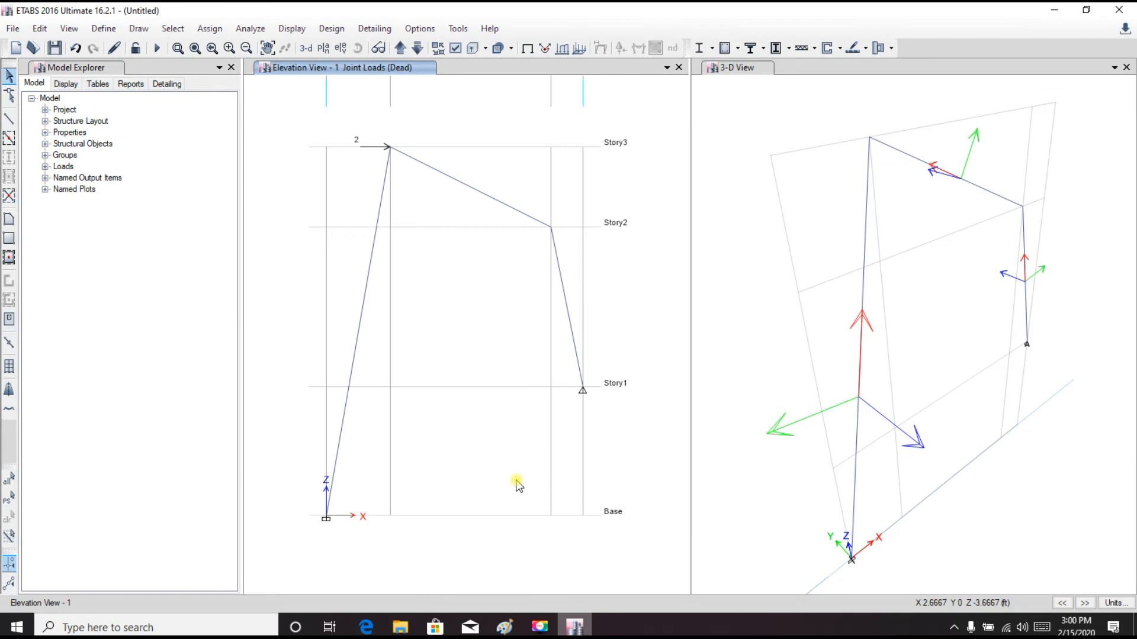
{"action": "left_click", "coordinate": [464, 190]}
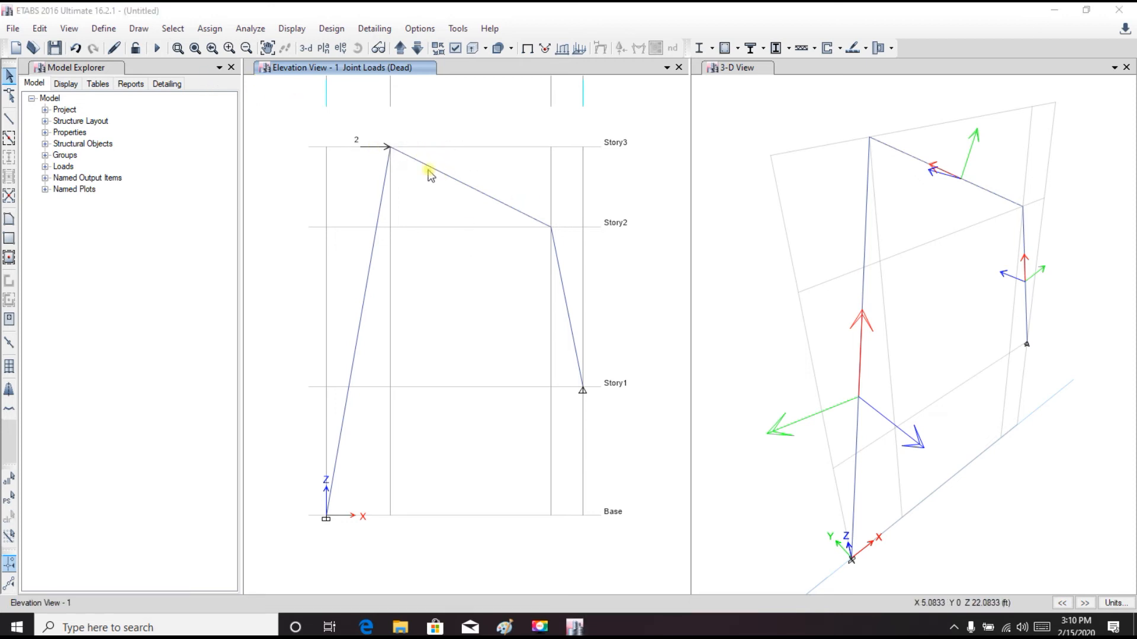
{"action": "left_click", "coordinate": [505, 626]}
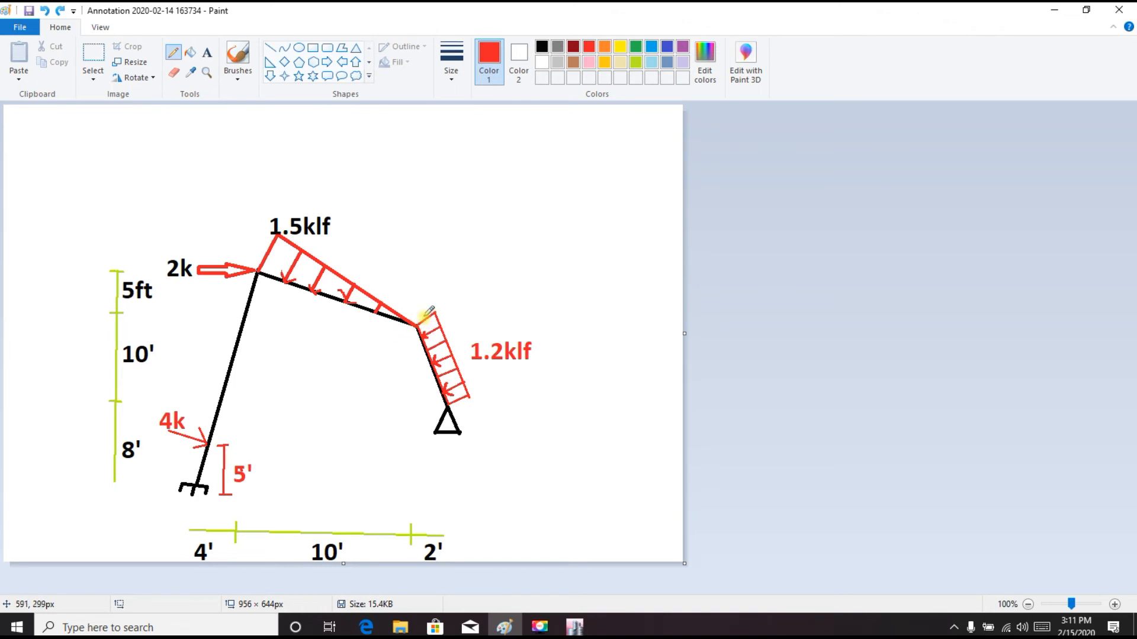
{"action": "mouse_move", "coordinate": [425, 314]}
{"action": "left_mouse_down"}
{"action": "mouse_move", "coordinate": [409, 326]}
{"action": "mouse_move", "coordinate": [421, 321]}
{"action": "left_mouse_up"}
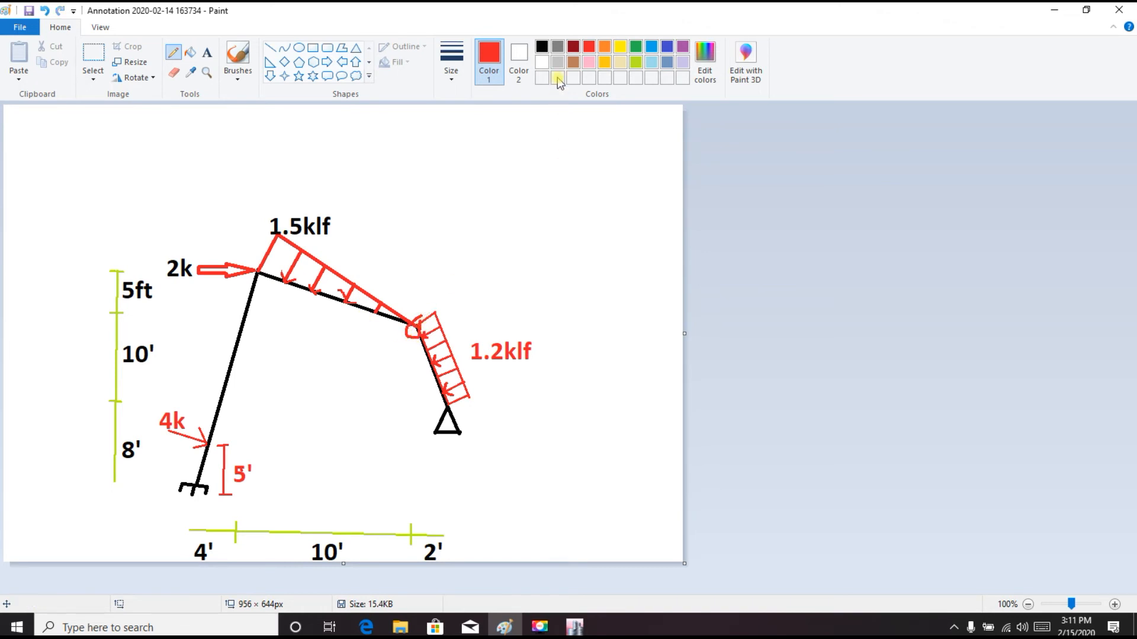
Step: Circle both ends of the member carrying the 1.5klf load in the Paint sketch in black
{"action": "left_click", "coordinate": [544, 49]}
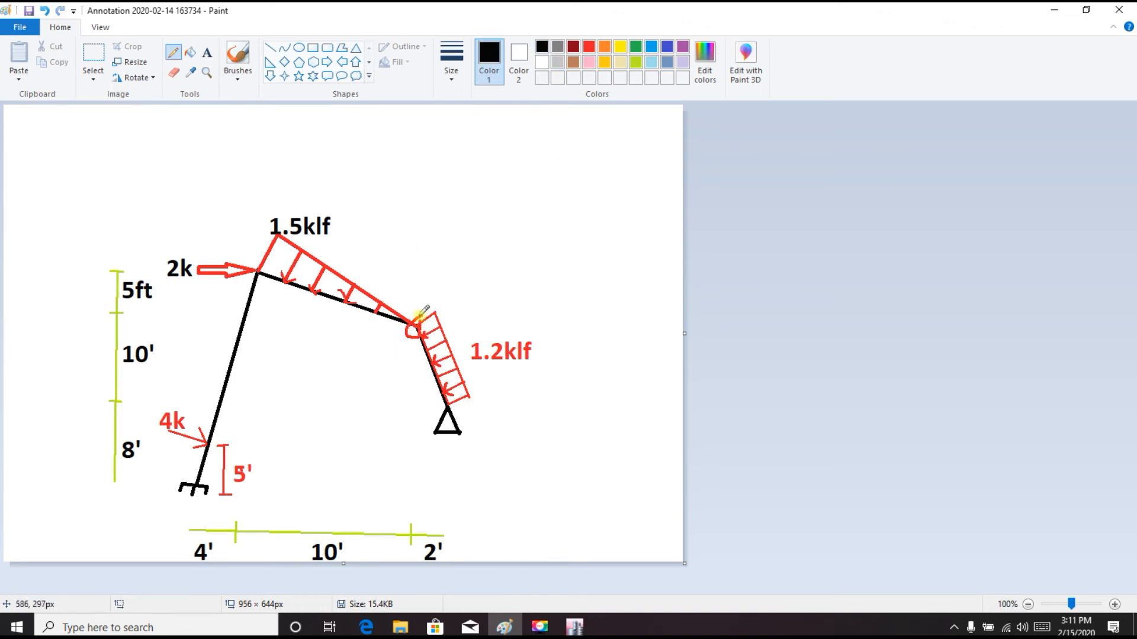
{"action": "mouse_move", "coordinate": [423, 312]}
{"action": "left_mouse_down"}
{"action": "mouse_move", "coordinate": [409, 332]}
{"action": "mouse_move", "coordinate": [422, 317]}
{"action": "left_mouse_up"}
{"action": "mouse_move", "coordinate": [267, 264]}
{"action": "left_mouse_down"}
{"action": "mouse_move", "coordinate": [258, 281]}
{"action": "mouse_move", "coordinate": [265, 259]}
{"action": "left_mouse_up"}
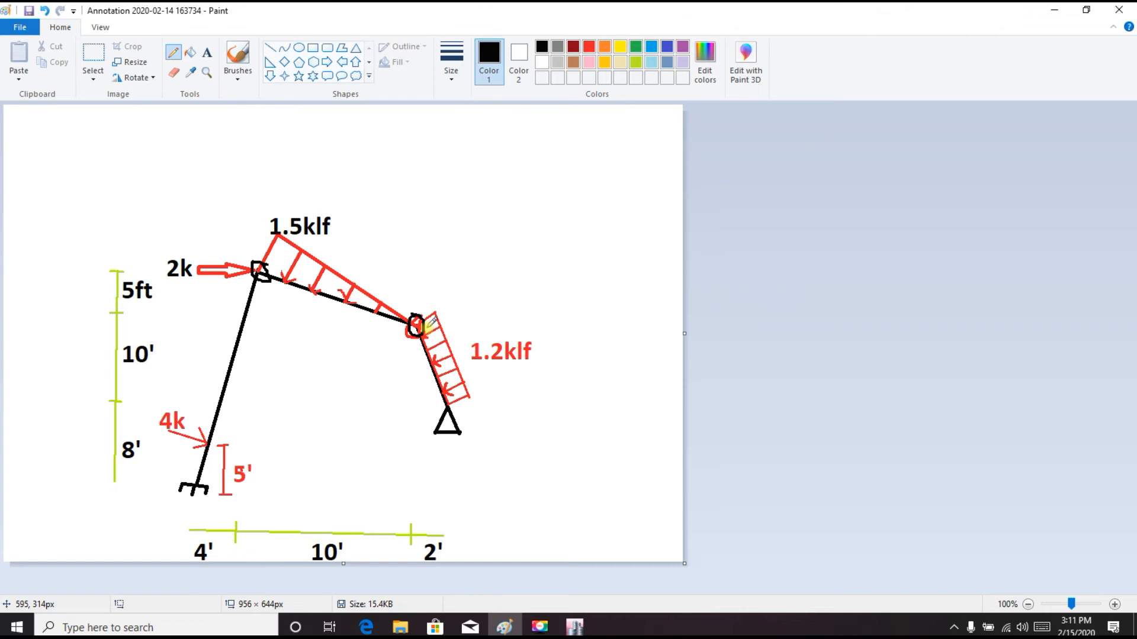
{"action": "mouse_move", "coordinate": [418, 309]}
{"action": "left_mouse_down"}
{"action": "mouse_move", "coordinate": [400, 335]}
{"action": "mouse_move", "coordinate": [420, 320]}
{"action": "left_mouse_up"}
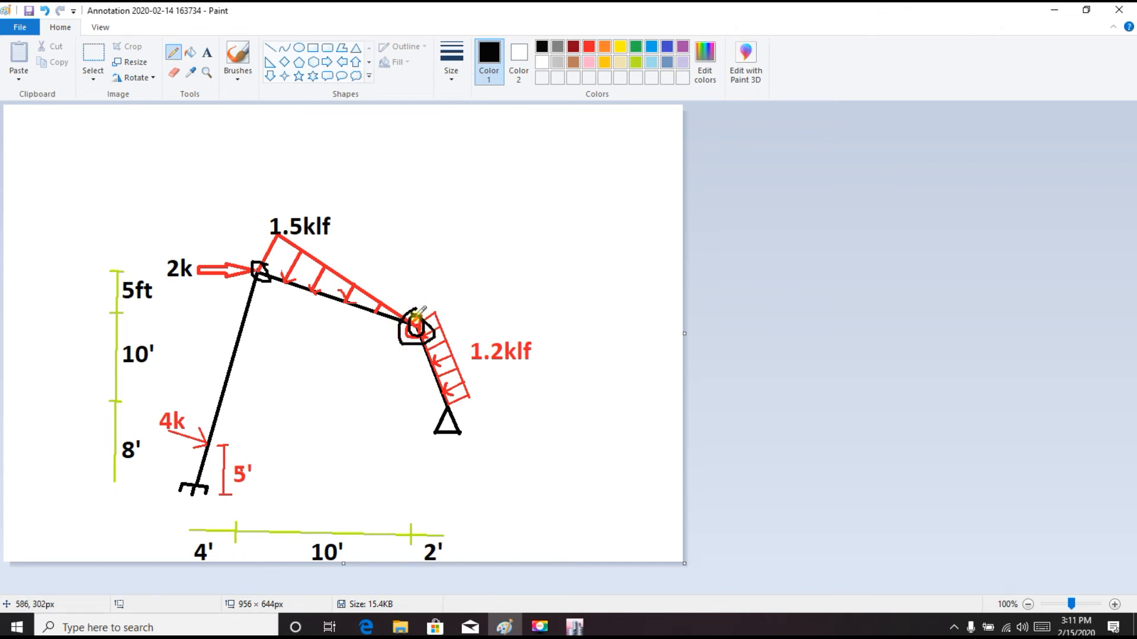
{"action": "mouse_move", "coordinate": [265, 264]}
{"action": "left_mouse_down"}
{"action": "mouse_move", "coordinate": [255, 264]}
{"action": "mouse_move", "coordinate": [270, 282]}
{"action": "mouse_move", "coordinate": [247, 260]}
{"action": "mouse_move", "coordinate": [277, 295]}
{"action": "left_mouse_up"}
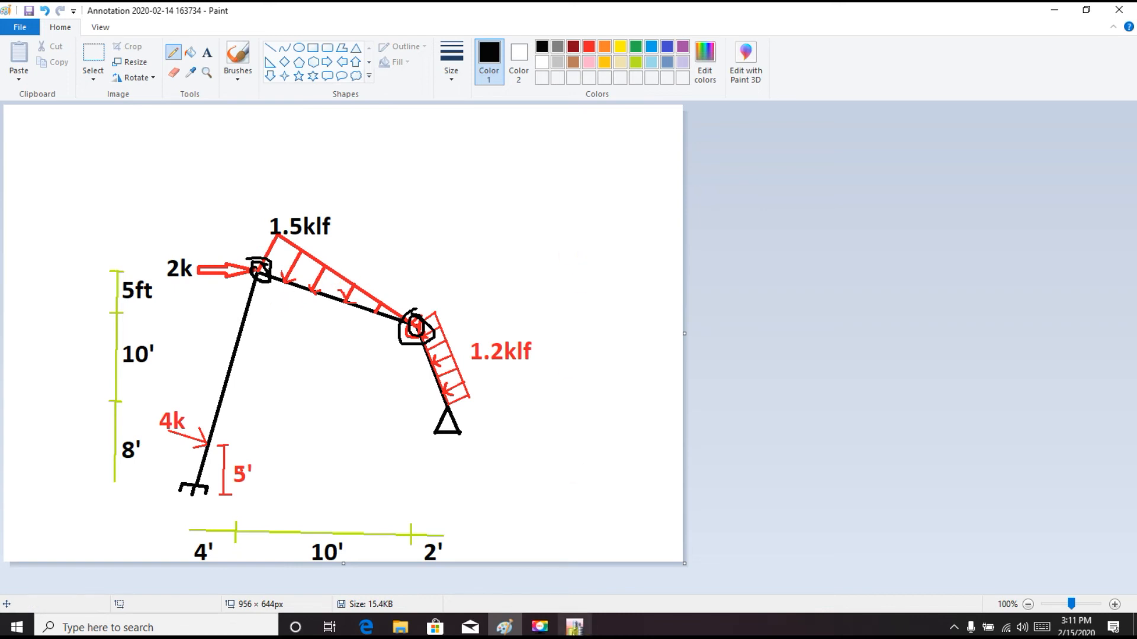
Step: Return to ETABS, select the inclined member between Story3 and Story2 and start a distributed load assignment with forces along Local-2
{"action": "left_click", "coordinate": [574, 626]}
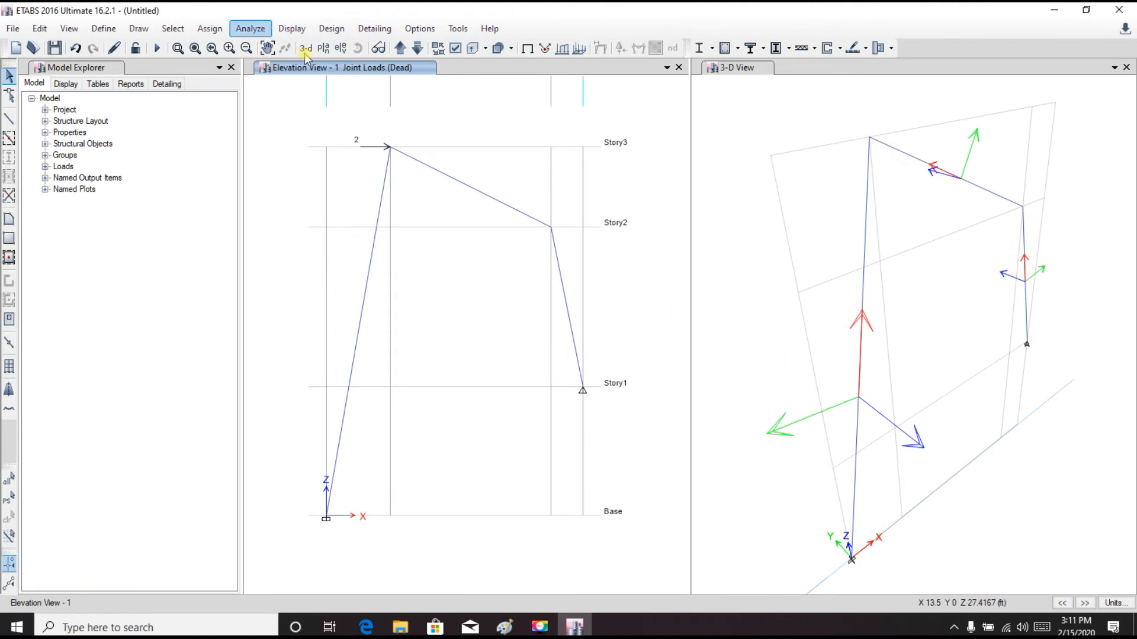
{"action": "left_click", "coordinate": [468, 186]}
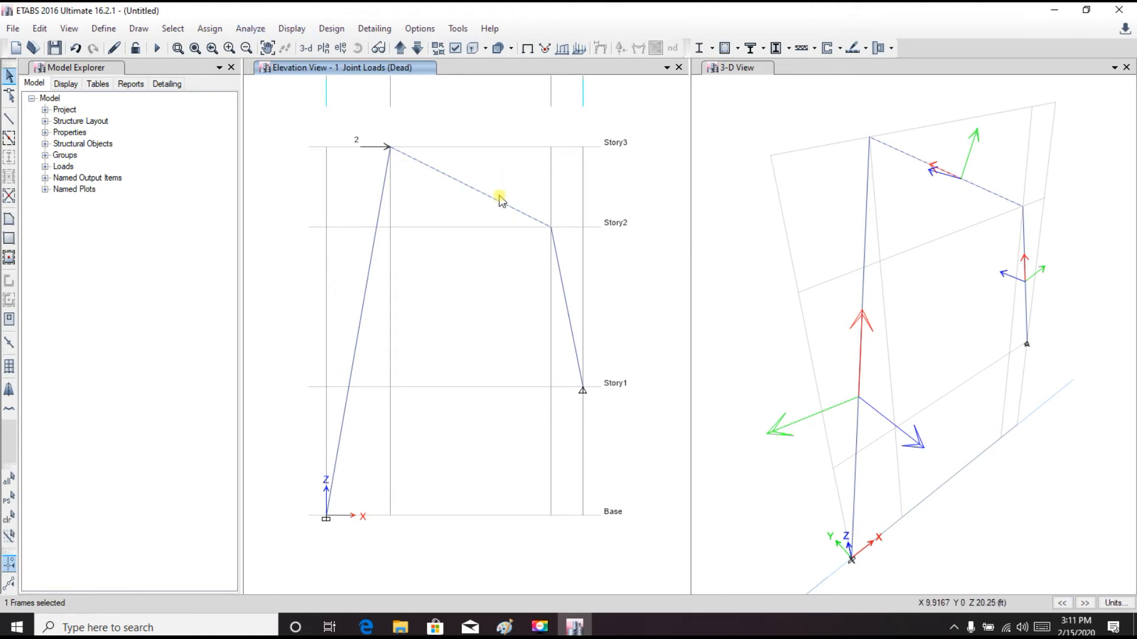
{"action": "left_click", "coordinate": [210, 29]}
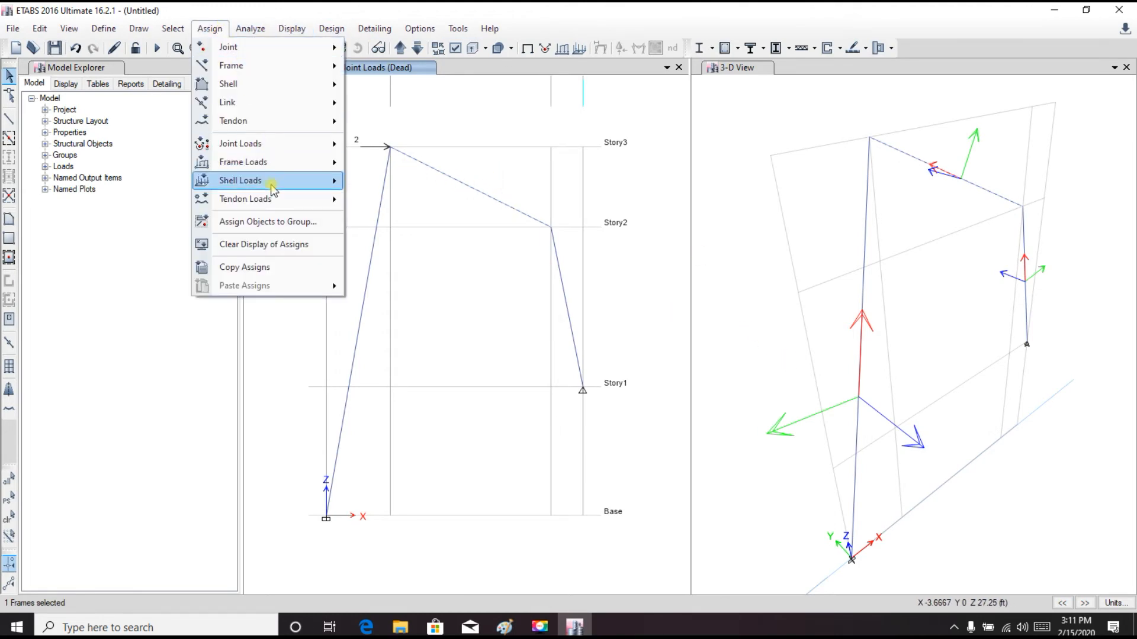
{"action": "mouse_move", "coordinate": [271, 162]}
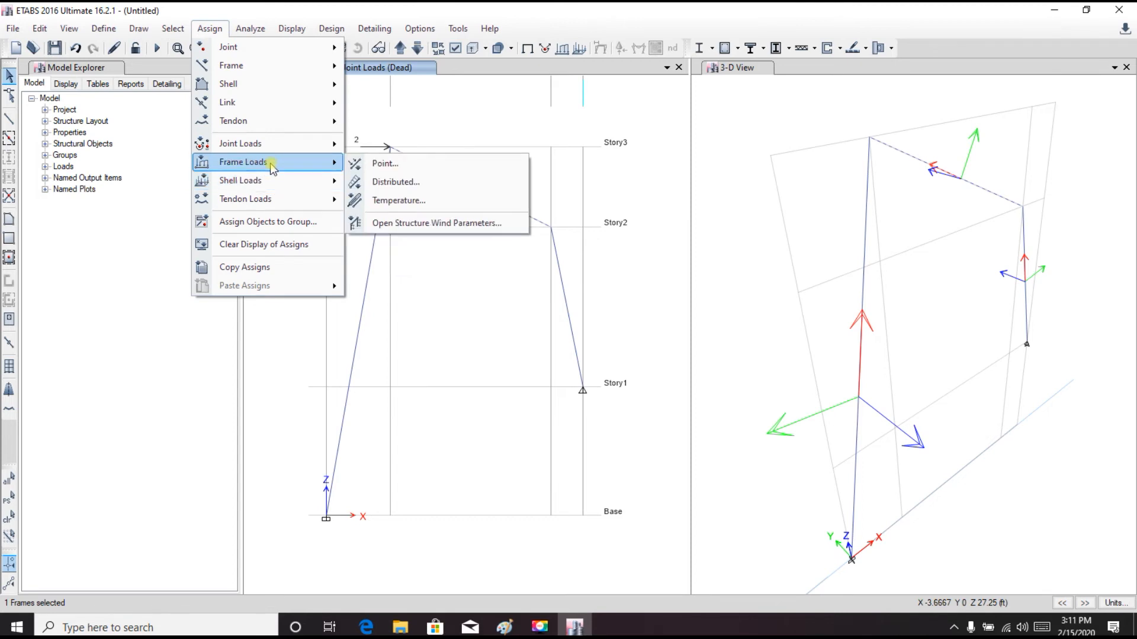
{"action": "left_click", "coordinate": [396, 183]}
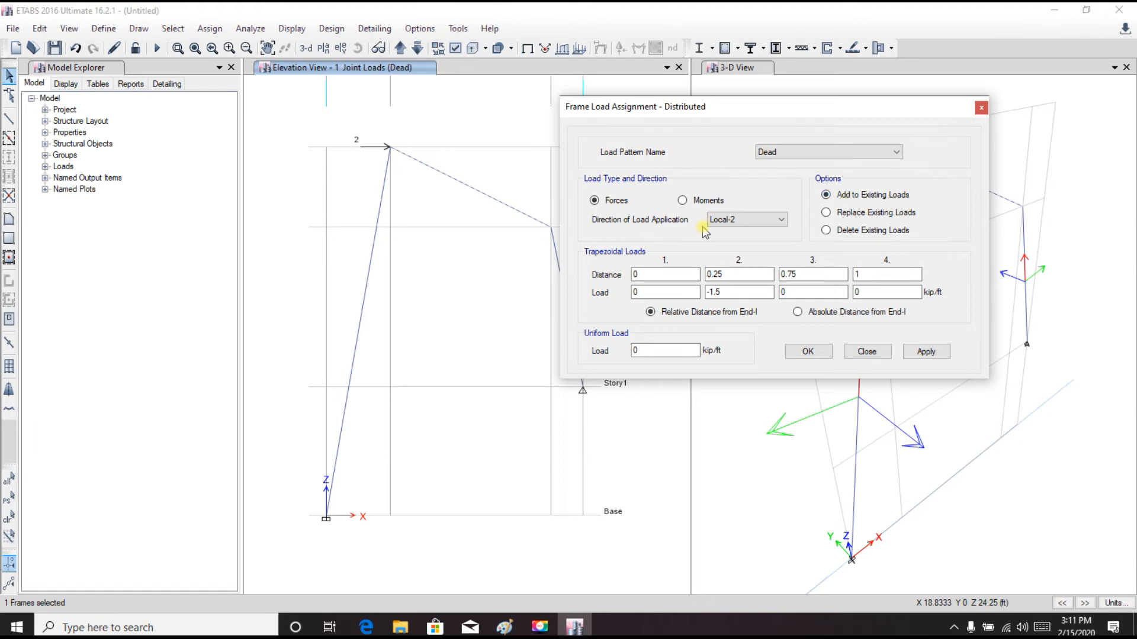
{"action": "left_click_drag", "start_coordinate": [687, 106], "coordinate": [595, 123]}
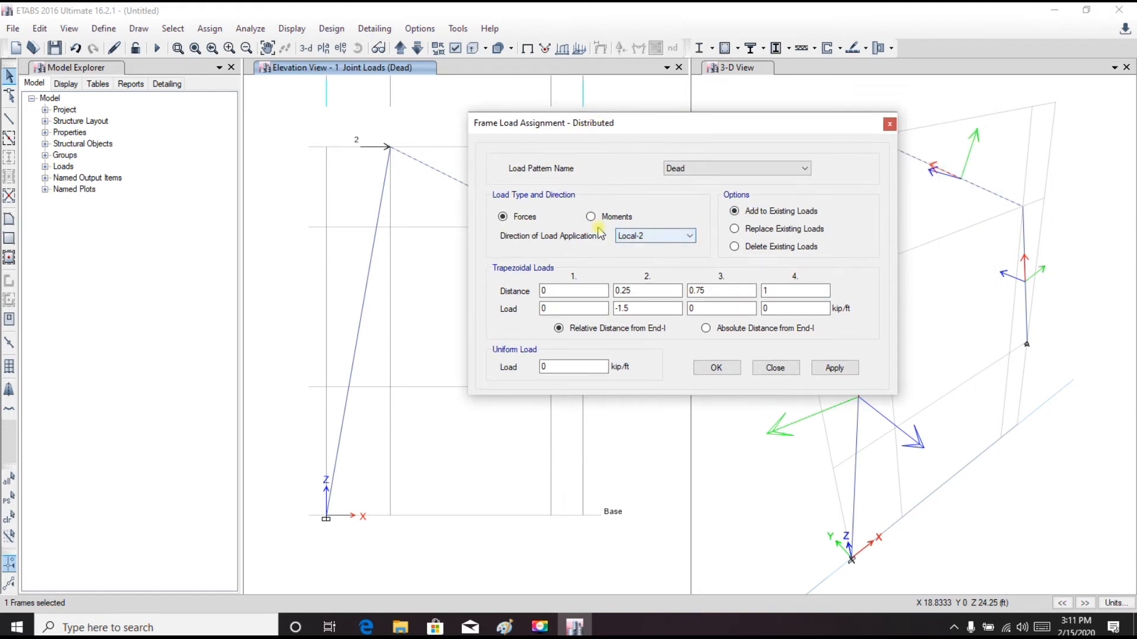
{"action": "left_click", "coordinate": [635, 236]}
{"action": "left_click", "coordinate": [663, 239]}
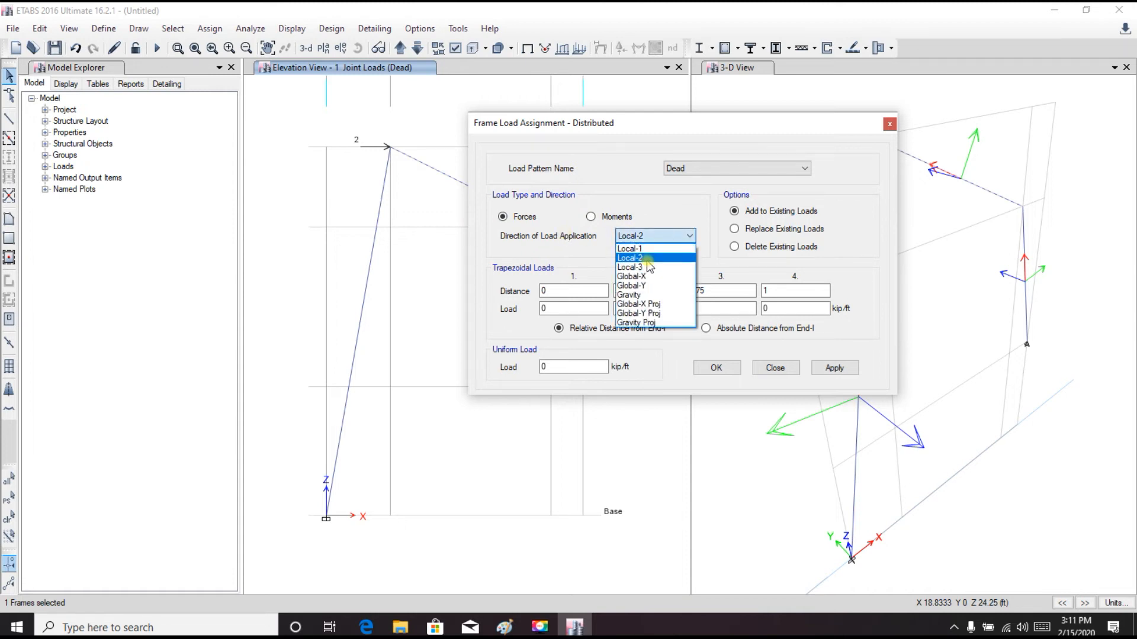
{"action": "left_click", "coordinate": [647, 259]}
Step: Switch the trapezoidal load distances to absolute distance from End-I, keeping the dialog clear of the selected member
{"action": "left_click_drag", "start_coordinate": [651, 122], "coordinate": [308, 127]}
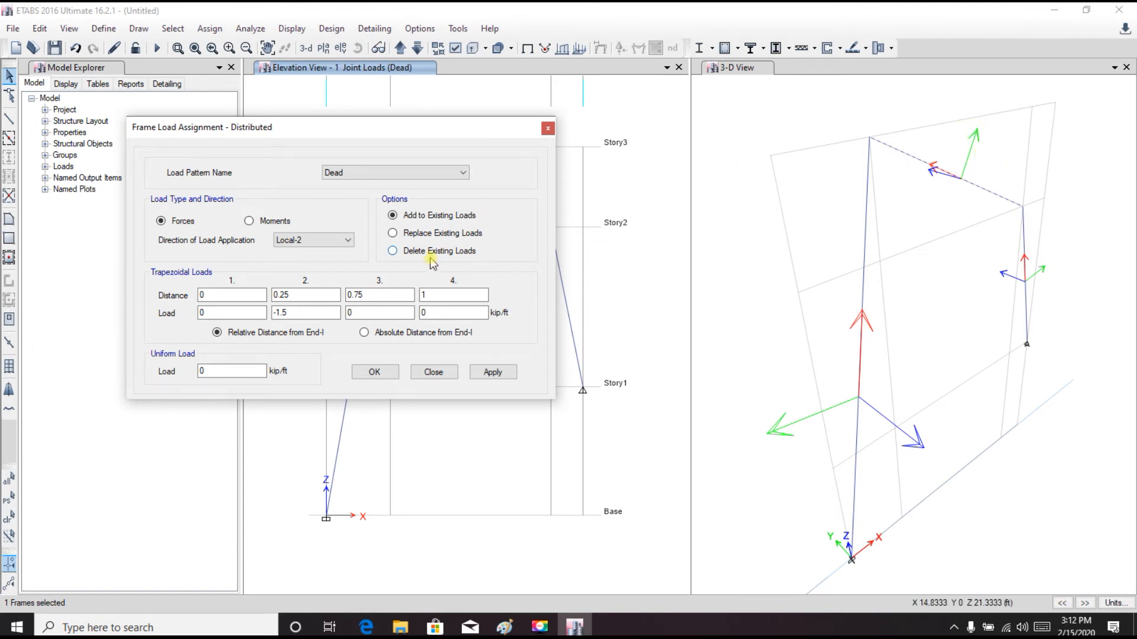
{"action": "mouse_move", "coordinate": [396, 133]}
{"action": "left_mouse_down"}
{"action": "mouse_move", "coordinate": [630, 121]}
{"action": "mouse_move", "coordinate": [756, 138]}
{"action": "left_mouse_up"}
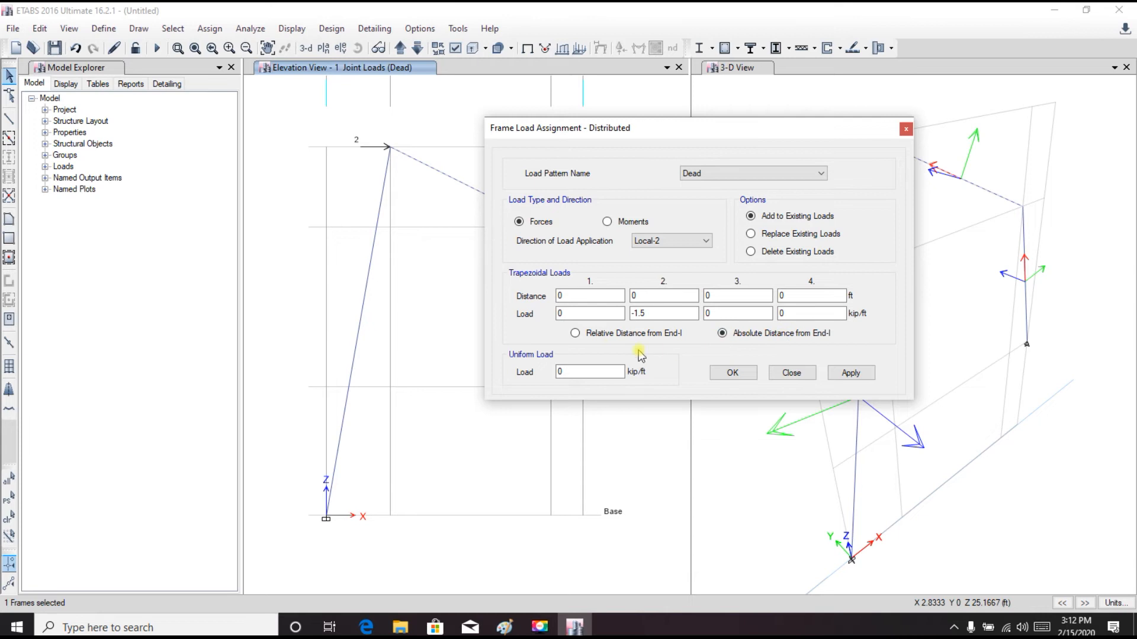
{"action": "left_click", "coordinate": [589, 333]}
{"action": "left_click_drag", "start_coordinate": [680, 126], "coordinate": [847, 119]}
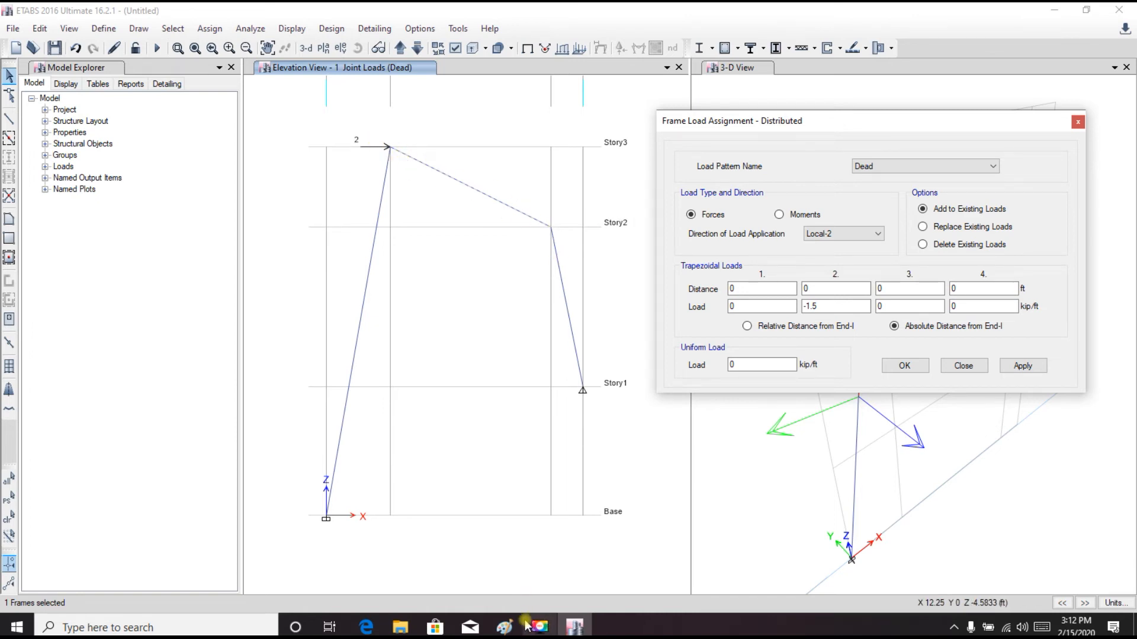
{"action": "mouse_move", "coordinate": [503, 625]}
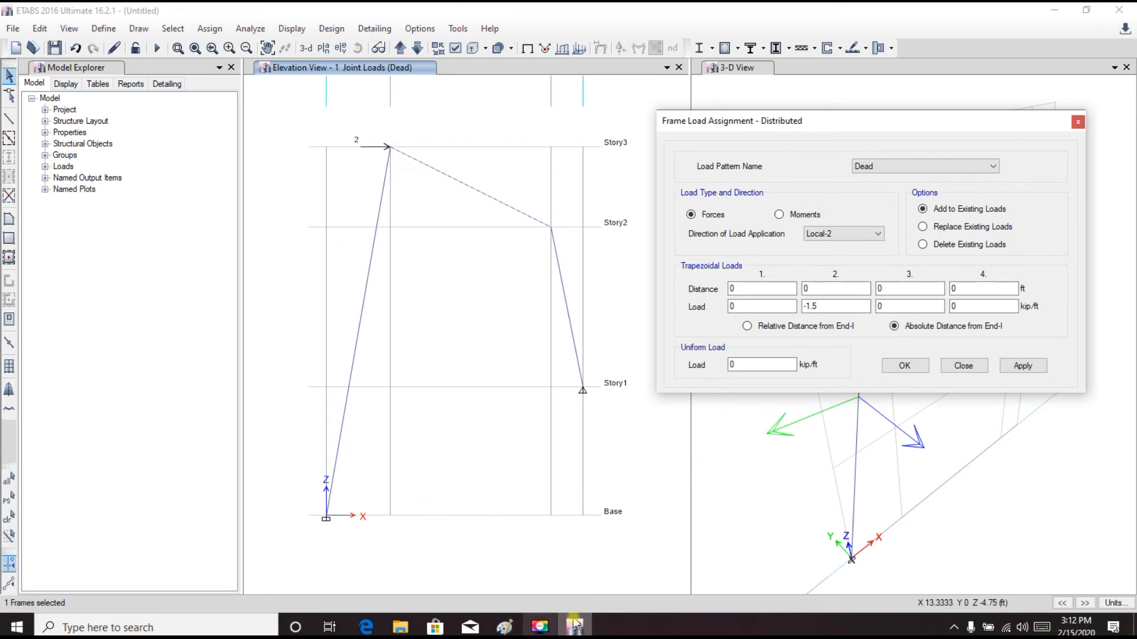
Step: Switch to Paint and undo the black circles drawn at the ends of the 1.5klf member
{"action": "left_click", "coordinate": [503, 626]}
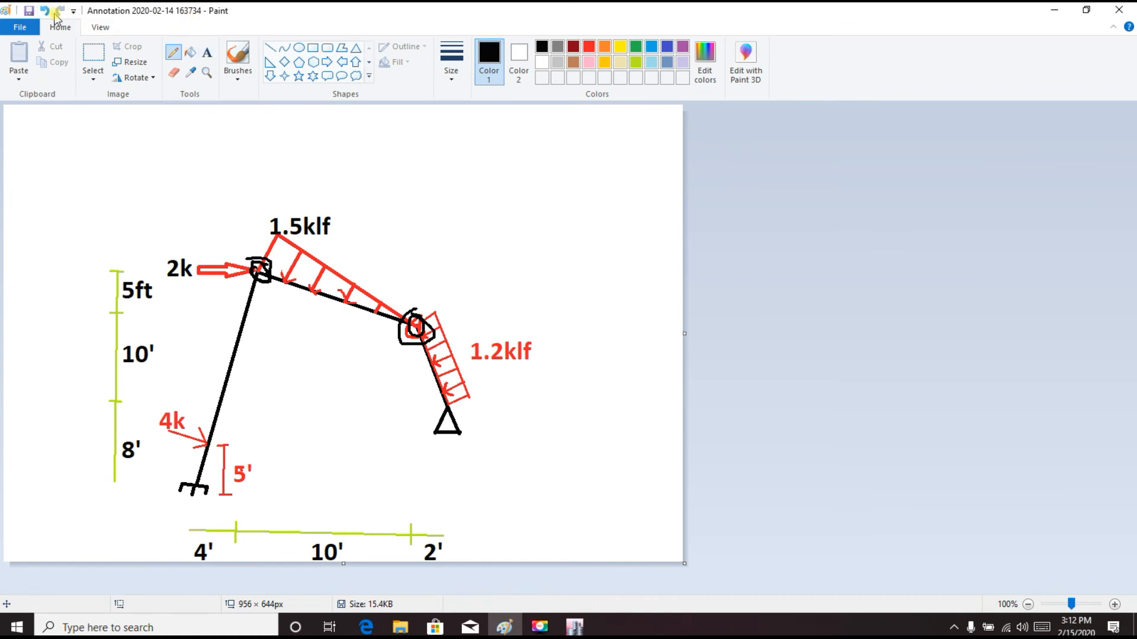
{"action": "left_click", "coordinate": [45, 11]}
{"action": "left_click", "coordinate": [45, 12]}
{"action": "left_click", "coordinate": [45, 11]}
{"action": "left_click", "coordinate": [45, 12]}
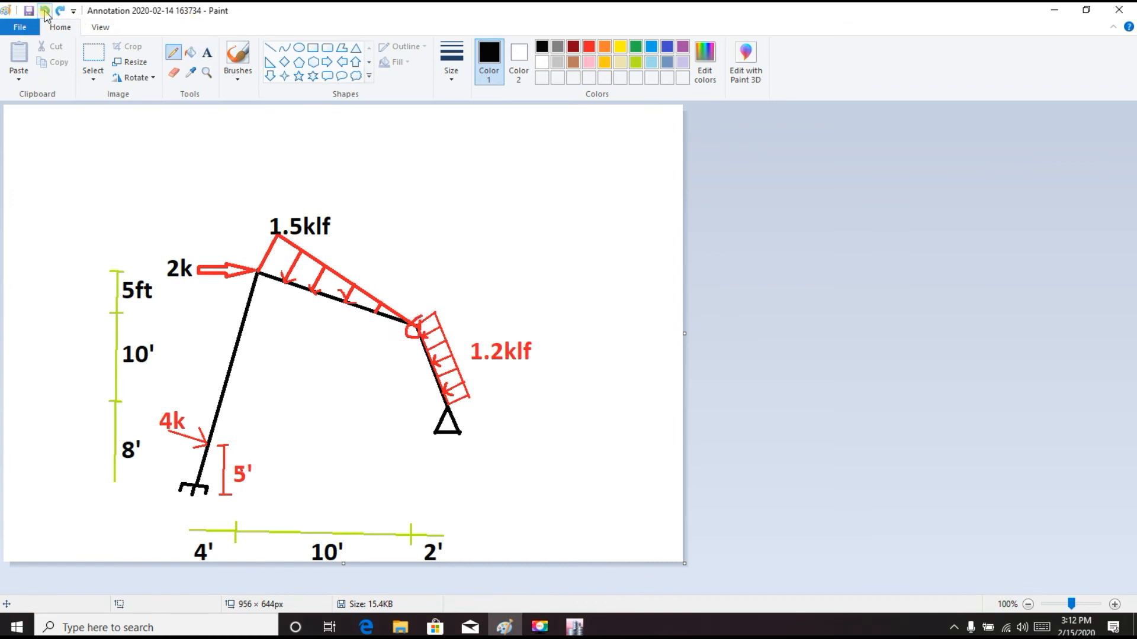
Step: Draw a right triangle with legs 5 and 10 under the 1.5klf member and write its length formula √(5²+10²) beside the sketch
{"action": "mouse_move", "coordinate": [257, 272]}
{"action": "left_mouse_down"}
{"action": "mouse_move", "coordinate": [259, 304]}
{"action": "mouse_move", "coordinate": [415, 326]}
{"action": "left_mouse_up"}
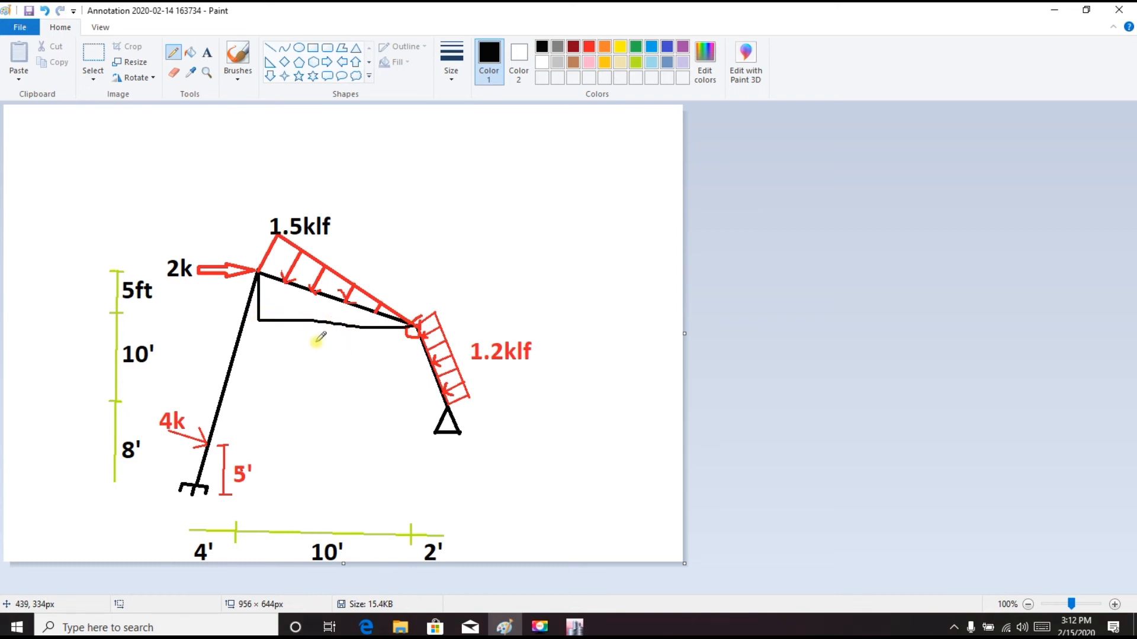
{"action": "mouse_move", "coordinate": [315, 334]}
{"action": "left_mouse_down"}
{"action": "mouse_move", "coordinate": [318, 359]}
{"action": "mouse_move", "coordinate": [336, 358]}
{"action": "mouse_move", "coordinate": [330, 346]}
{"action": "left_mouse_up"}
{"action": "left_click_drag", "start_coordinate": [266, 300], "coordinate": [267, 305]}
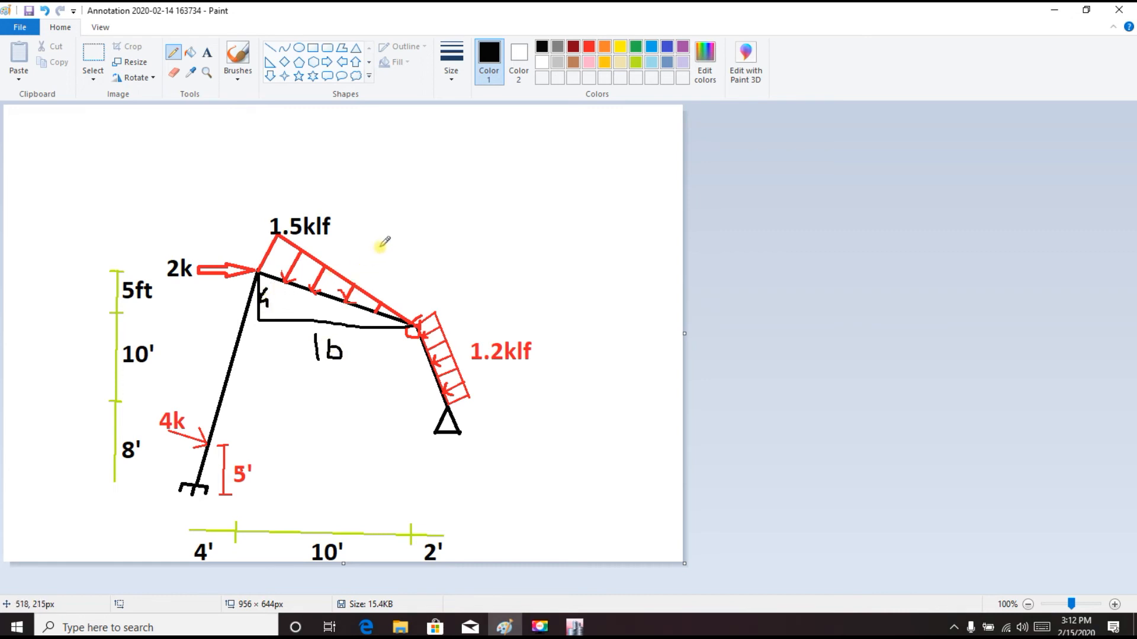
{"action": "left_click_drag", "start_coordinate": [385, 245], "coordinate": [388, 242]}
{"action": "mouse_move", "coordinate": [387, 250]}
{"action": "left_mouse_down"}
{"action": "mouse_move", "coordinate": [385, 261]}
{"action": "mouse_move", "coordinate": [404, 241]}
{"action": "mouse_move", "coordinate": [394, 212]}
{"action": "mouse_move", "coordinate": [491, 148]}
{"action": "left_mouse_up"}
{"action": "mouse_move", "coordinate": [452, 218]}
{"action": "left_mouse_down"}
{"action": "mouse_move", "coordinate": [450, 235]}
{"action": "mouse_move", "coordinate": [464, 188]}
{"action": "mouse_move", "coordinate": [477, 213]}
{"action": "mouse_move", "coordinate": [489, 202]}
{"action": "mouse_move", "coordinate": [485, 179]}
{"action": "left_mouse_up"}
{"action": "mouse_move", "coordinate": [473, 261]}
{"action": "left_mouse_down"}
{"action": "mouse_move", "coordinate": [462, 272]}
{"action": "mouse_move", "coordinate": [489, 252]}
{"action": "left_mouse_up"}
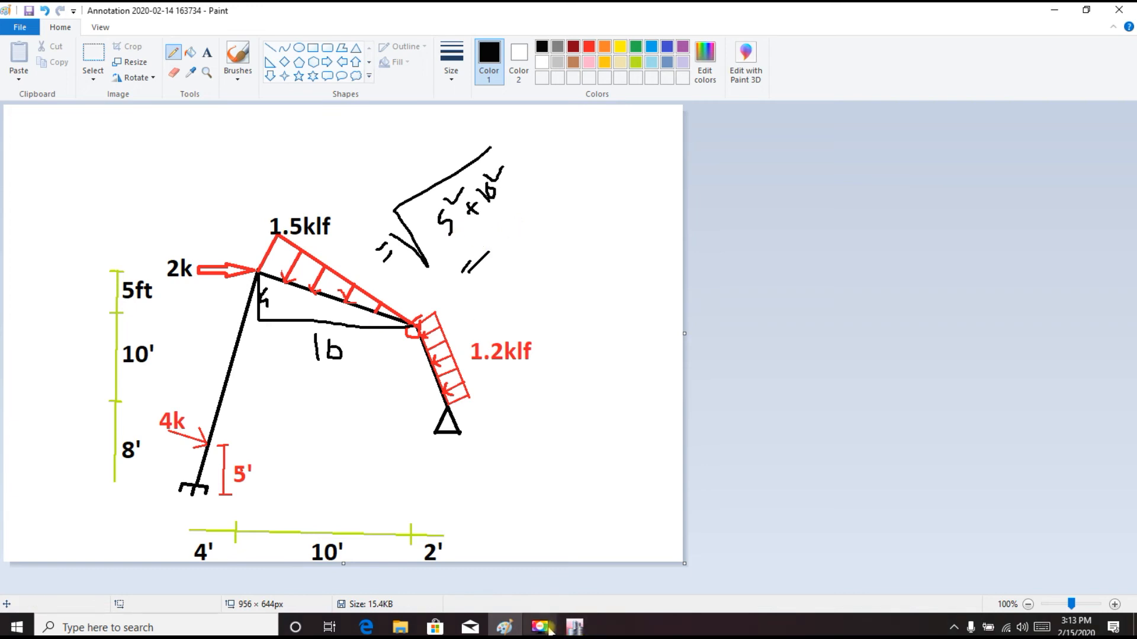
Step: Circle both ends of the 1.5klf member and write 11.18 as the result of the length formula
{"action": "mouse_move", "coordinate": [246, 263]}
{"action": "left_mouse_down"}
{"action": "mouse_move", "coordinate": [261, 261]}
{"action": "mouse_move", "coordinate": [256, 284]}
{"action": "mouse_move", "coordinate": [264, 264]}
{"action": "left_mouse_up"}
{"action": "left_click_drag", "start_coordinate": [405, 314], "coordinate": [413, 316]}
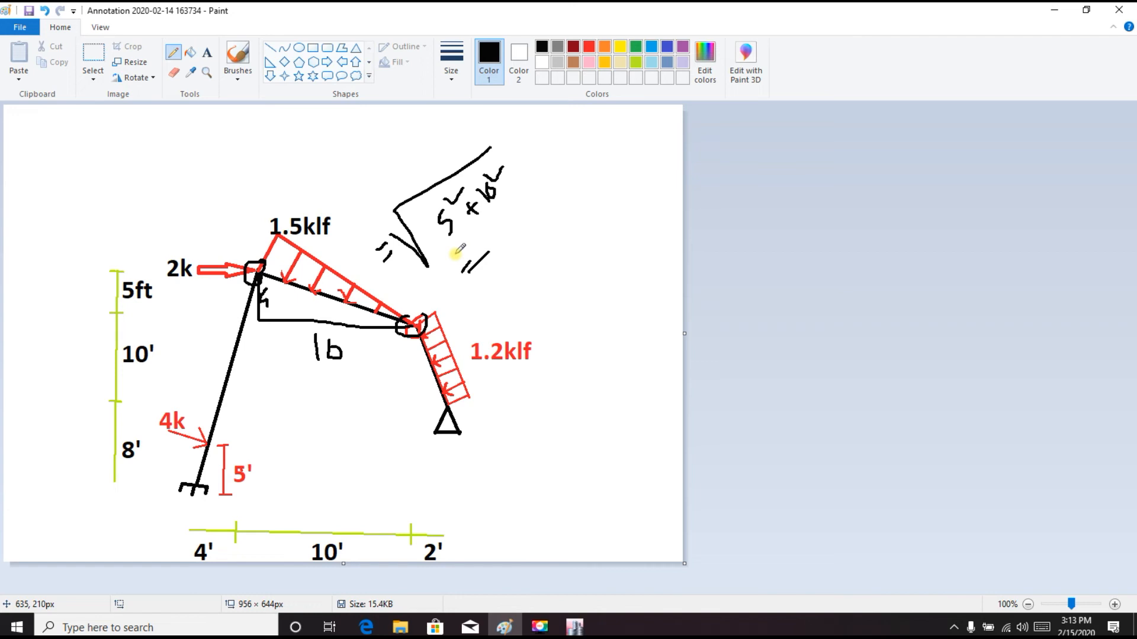
{"action": "mouse_move", "coordinate": [501, 234]}
{"action": "left_mouse_down"}
{"action": "mouse_move", "coordinate": [518, 249]}
{"action": "mouse_move", "coordinate": [567, 211]}
{"action": "mouse_move", "coordinate": [542, 180]}
{"action": "left_mouse_up"}
{"action": "left_click", "coordinate": [530, 234]}
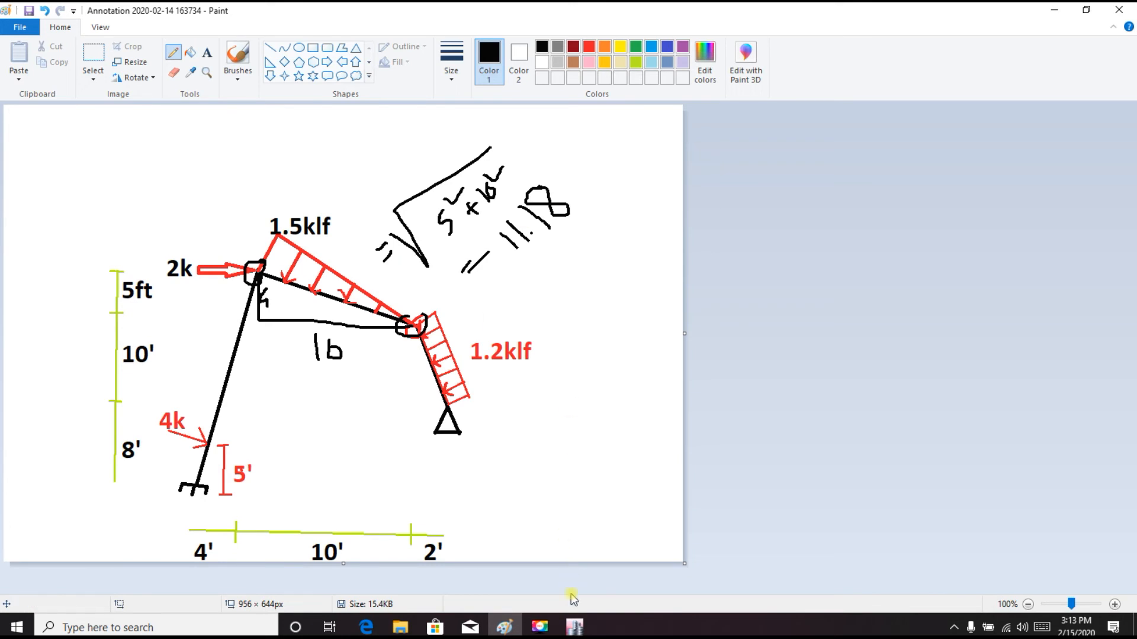
Step: Return to ETABS, set the second trapezoidal distance to 11.180333 ft and apply the -1.5 kip/ft Local-2 dead load to the selected member
{"action": "left_click", "coordinate": [573, 627]}
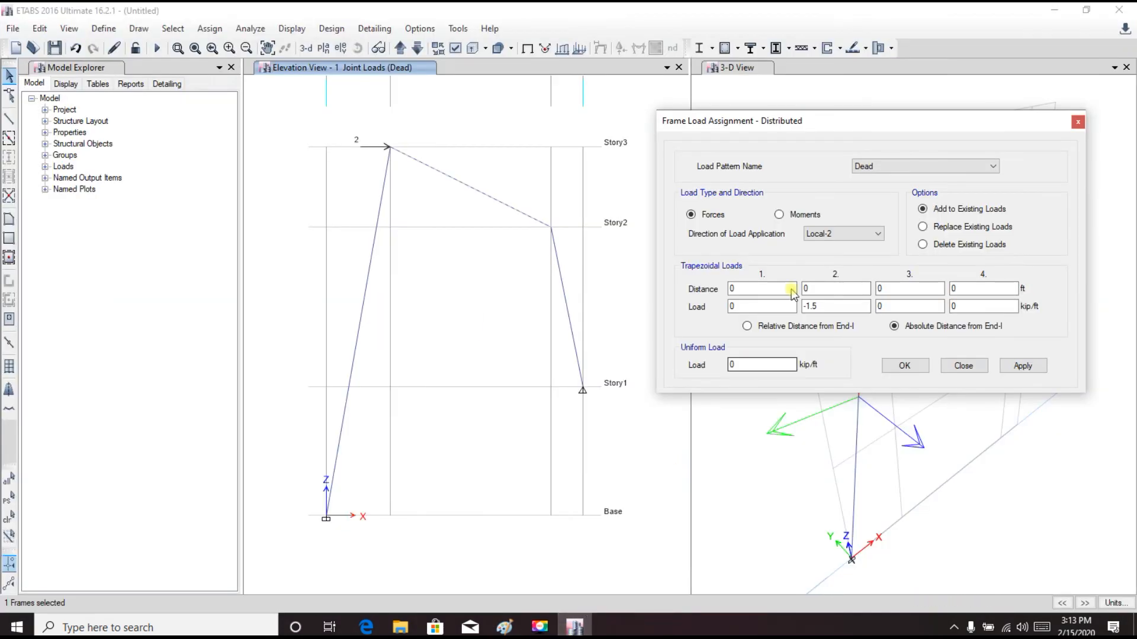
{"action": "left_click", "coordinate": [731, 285]}
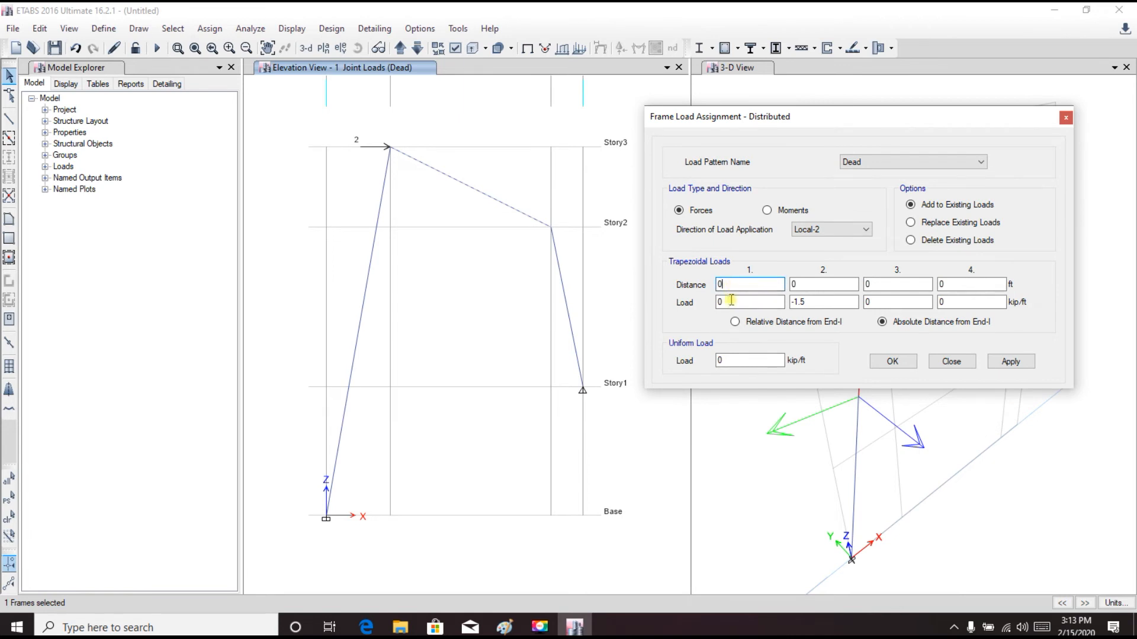
{"action": "left_click", "coordinate": [809, 286]}
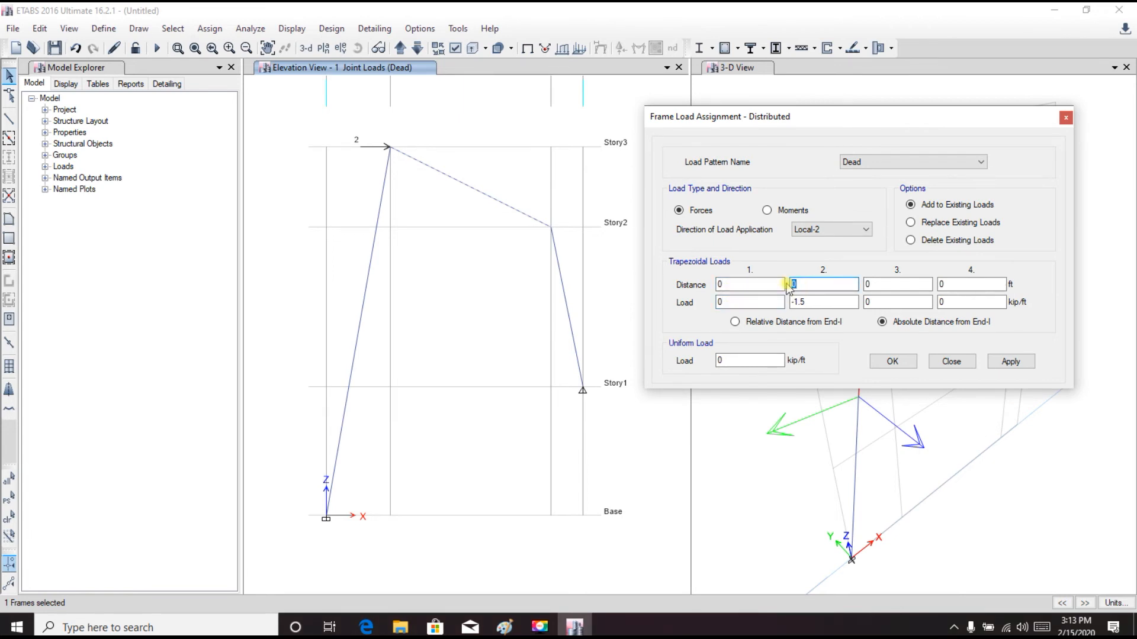
{"action": "type", "text": "11."}
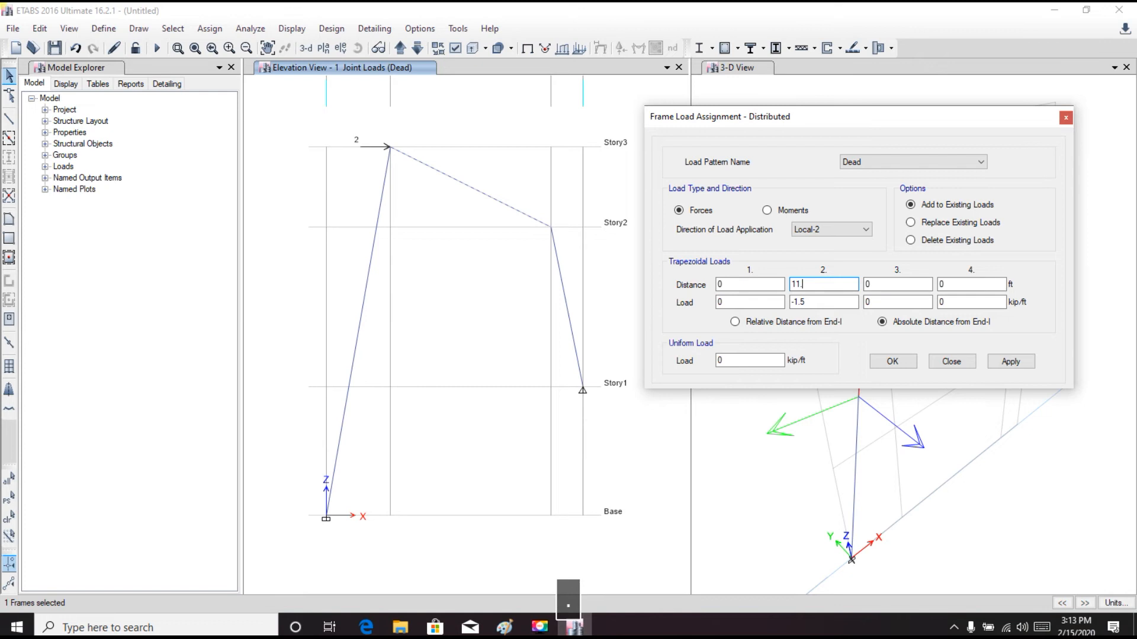
{"action": "type", "text": "18"}
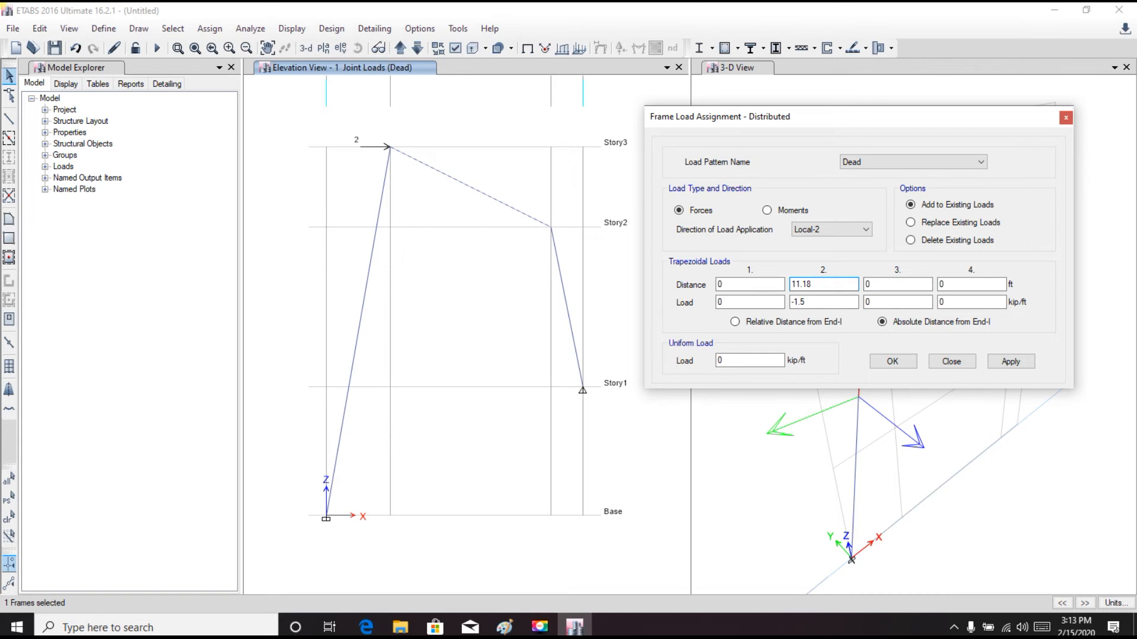
{"action": "type", "text": "0333"}
{"action": "left_click_drag", "start_coordinate": [830, 124], "coordinate": [801, 120]}
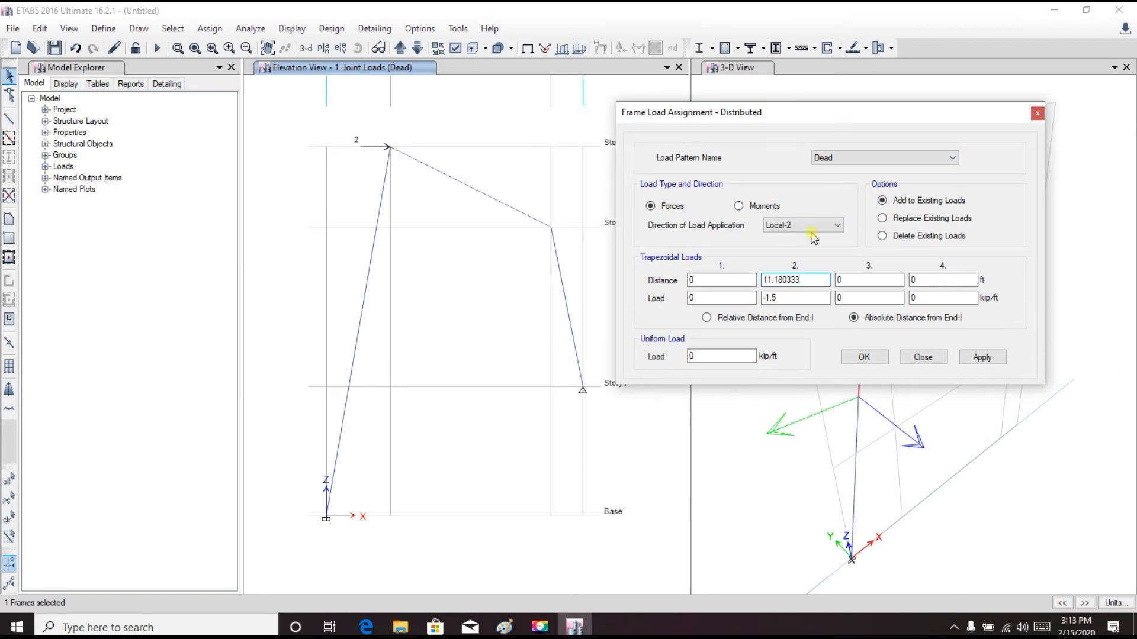
{"action": "left_click", "coordinate": [986, 358]}
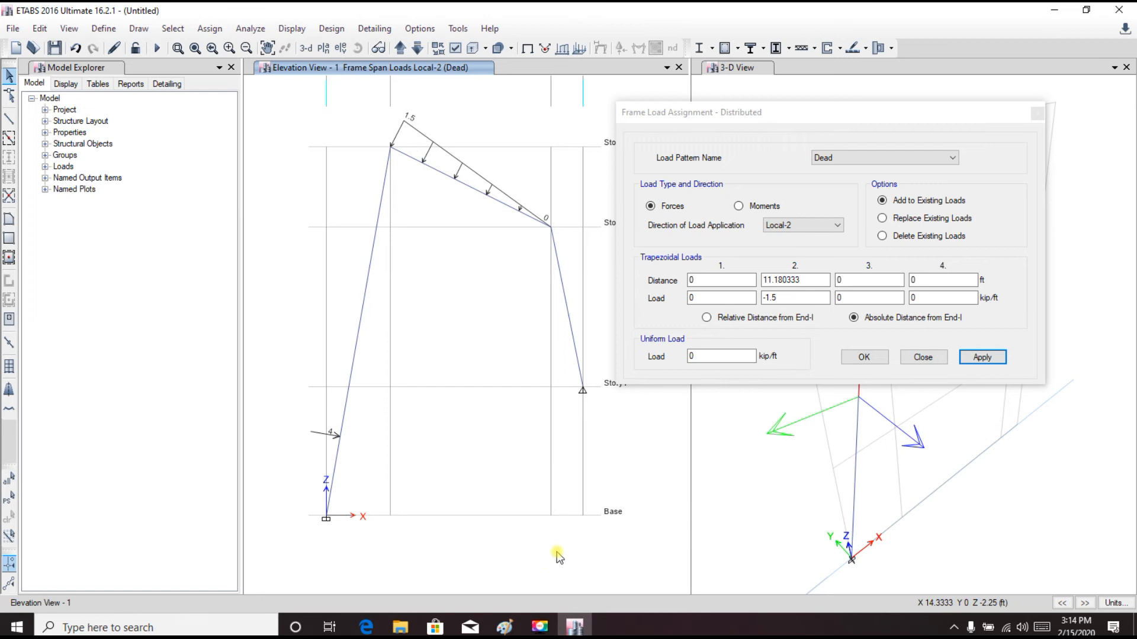
Step: Check the 1.5klf load in the Paint sketch, return to ETABS and delete the existing distributed dead load from the inclined top member
{"action": "left_click", "coordinate": [504, 627]}
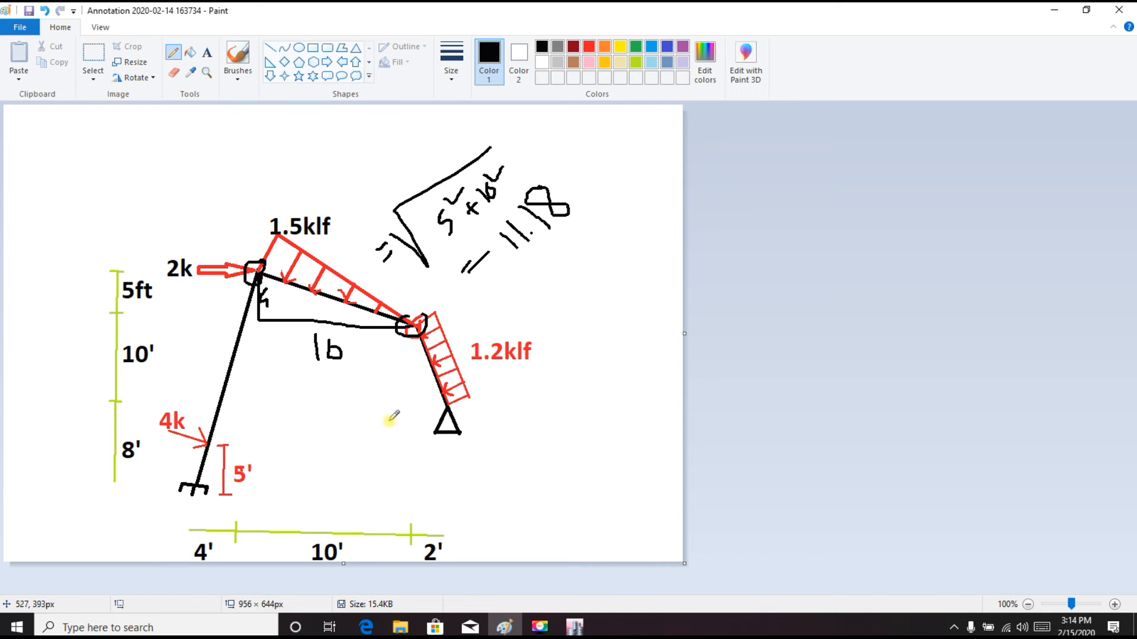
{"action": "left_click", "coordinate": [573, 626]}
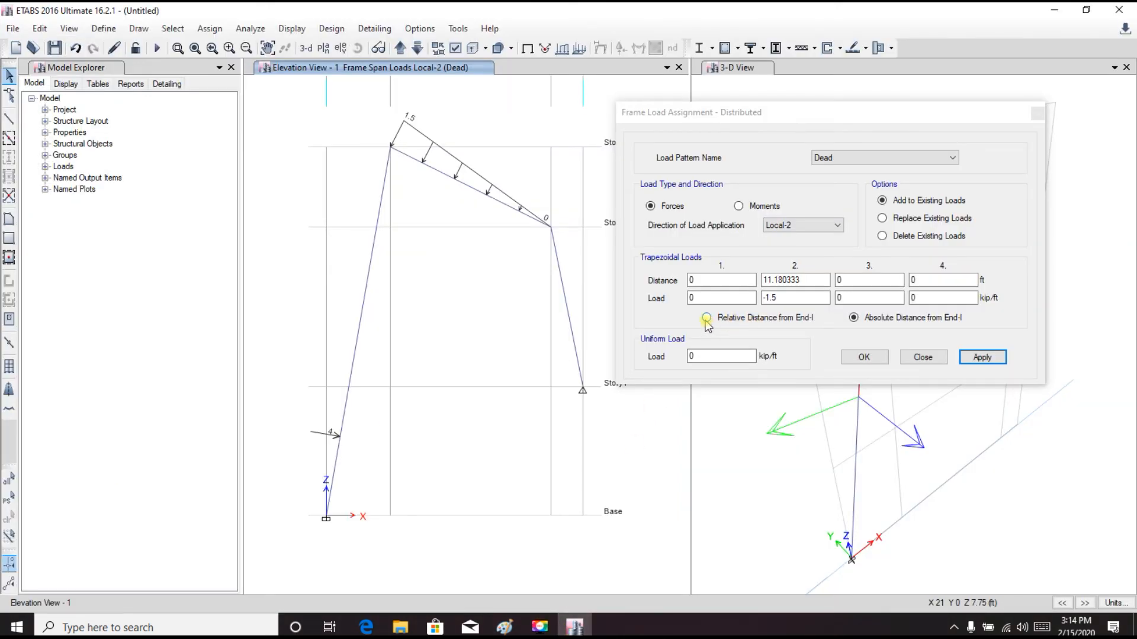
{"action": "left_click", "coordinate": [468, 187]}
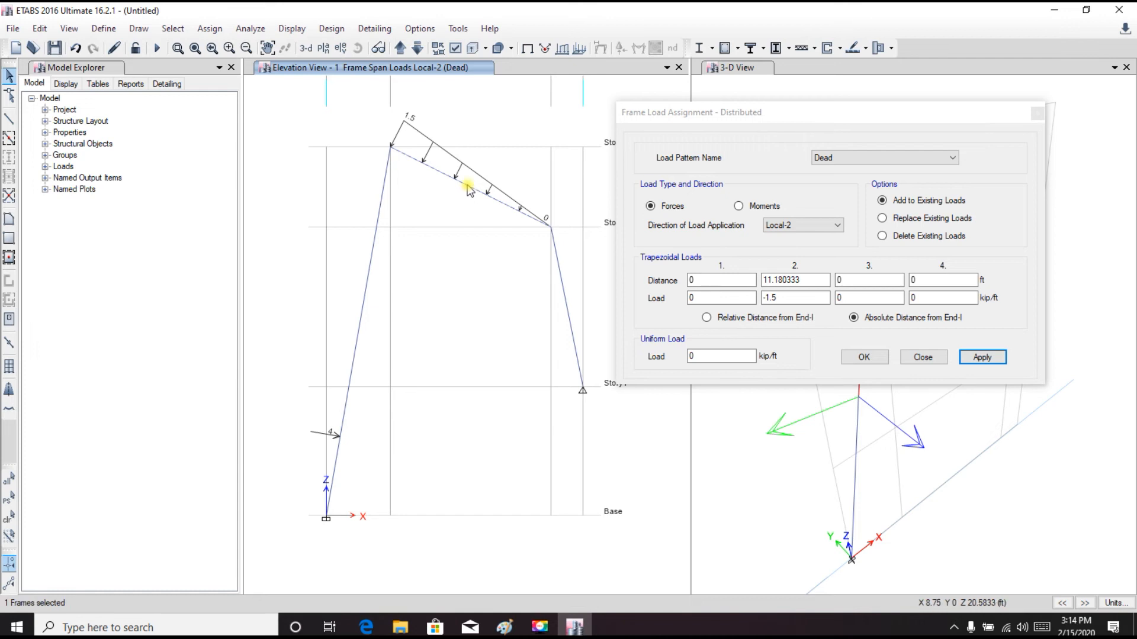
{"action": "left_click", "coordinate": [889, 240]}
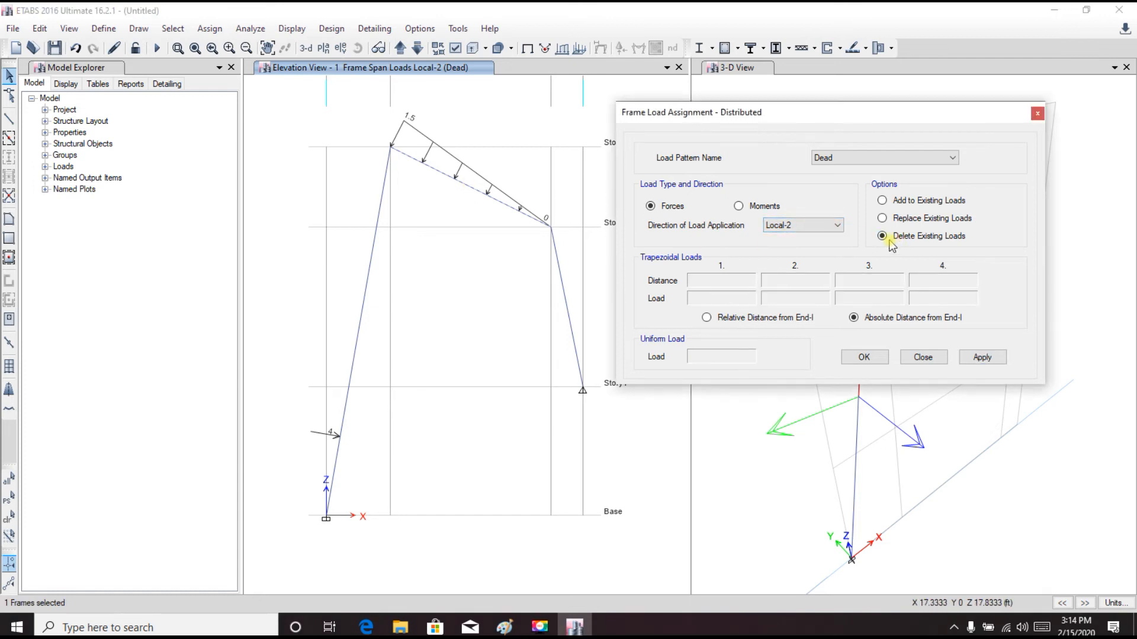
{"action": "left_click", "coordinate": [978, 355]}
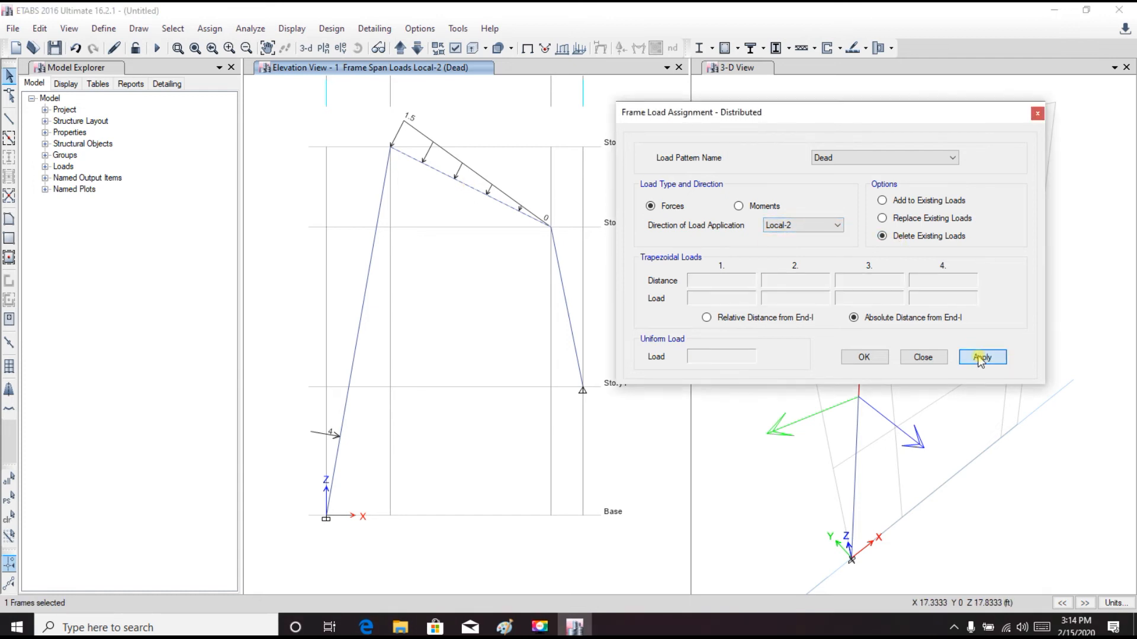
Step: Set the distributed load assignment to relative distance from End-I and to add to existing loads
{"action": "left_click", "coordinate": [740, 320]}
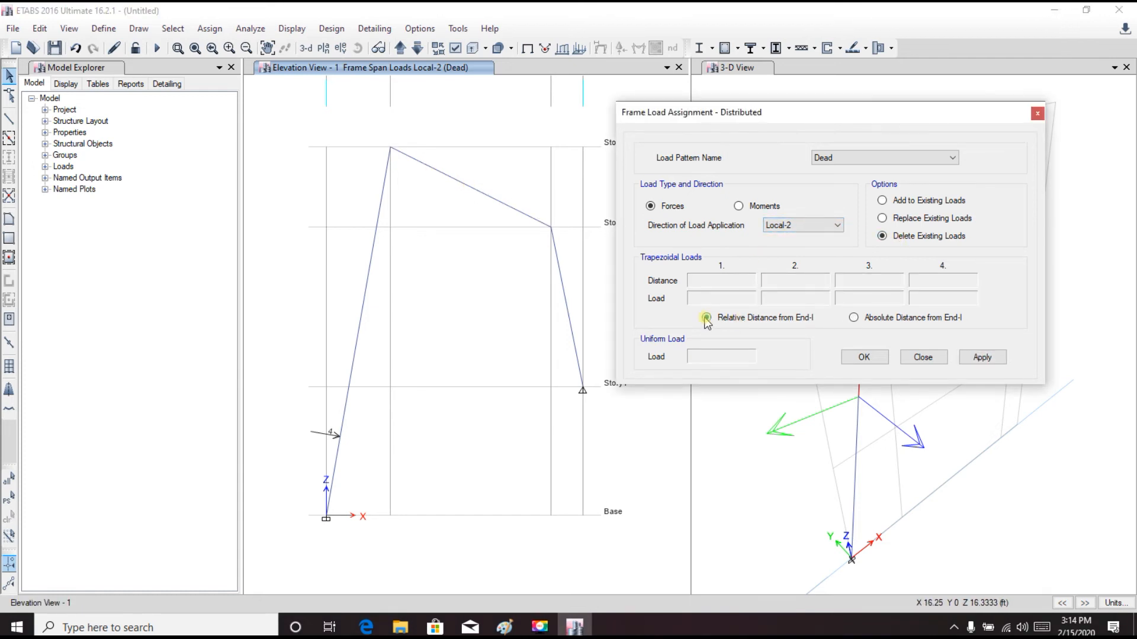
{"action": "left_click", "coordinate": [883, 201]}
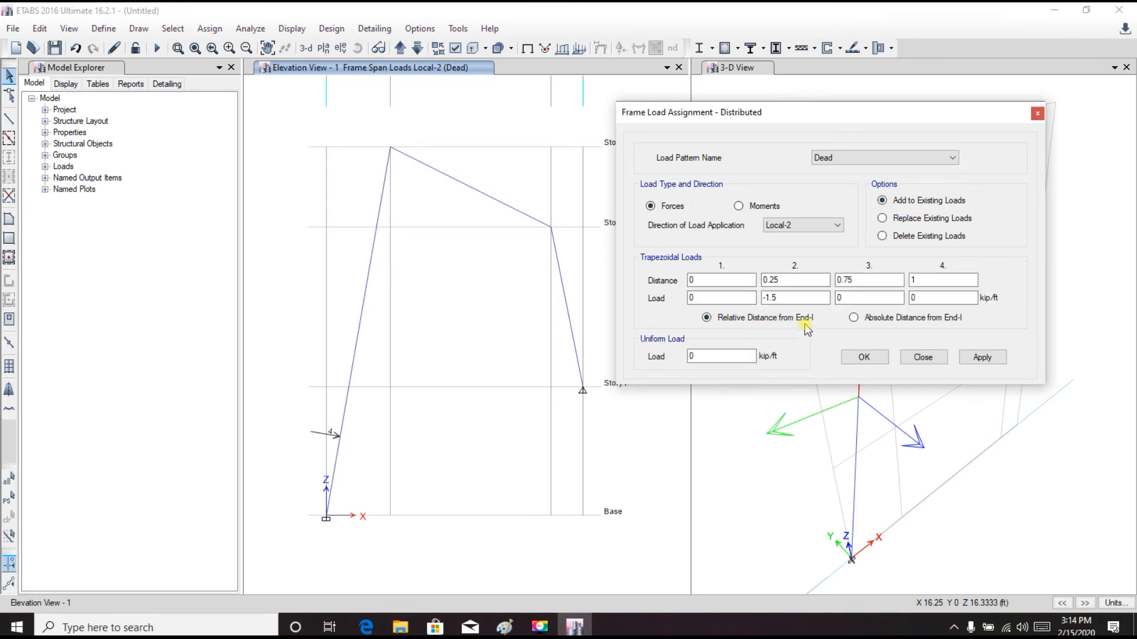
{"action": "left_click_drag", "start_coordinate": [776, 112], "coordinate": [832, 133]}
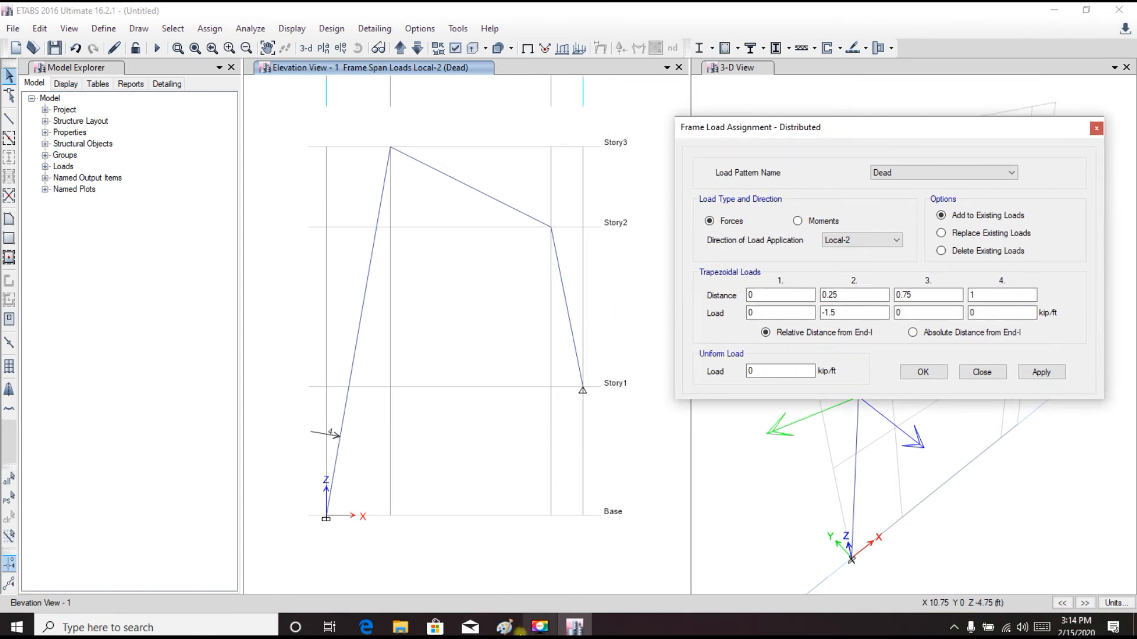
Step: Switch to Paint and undo the handwritten length formula, the black end circles and the right triangle under the 1.5klf member
{"action": "left_click", "coordinate": [510, 629]}
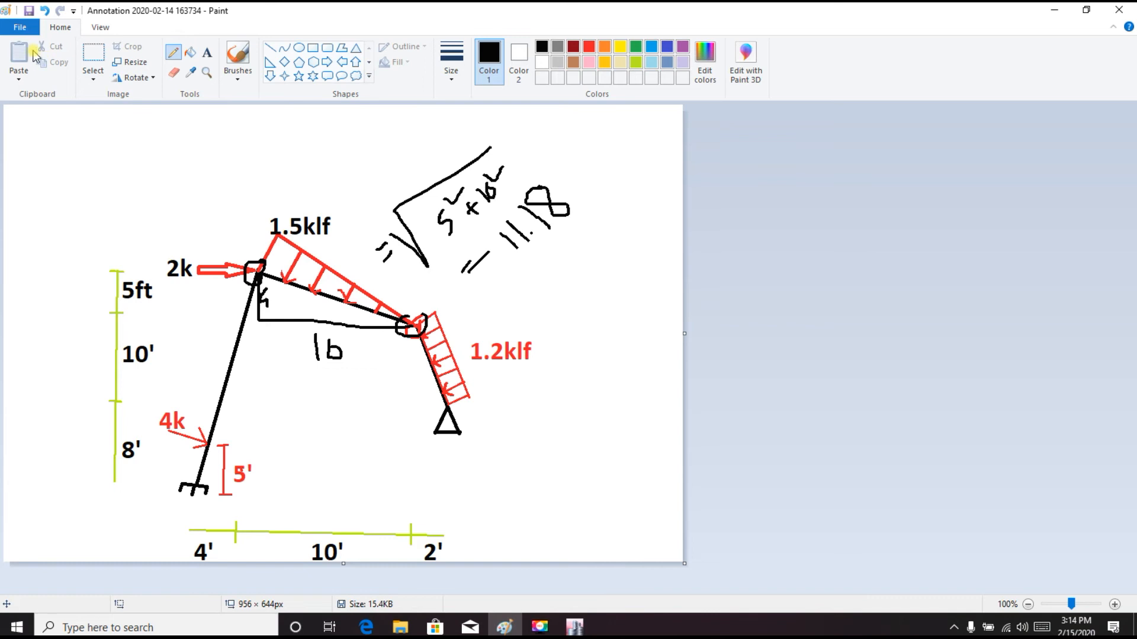
{"action": "left_click", "coordinate": [44, 12]}
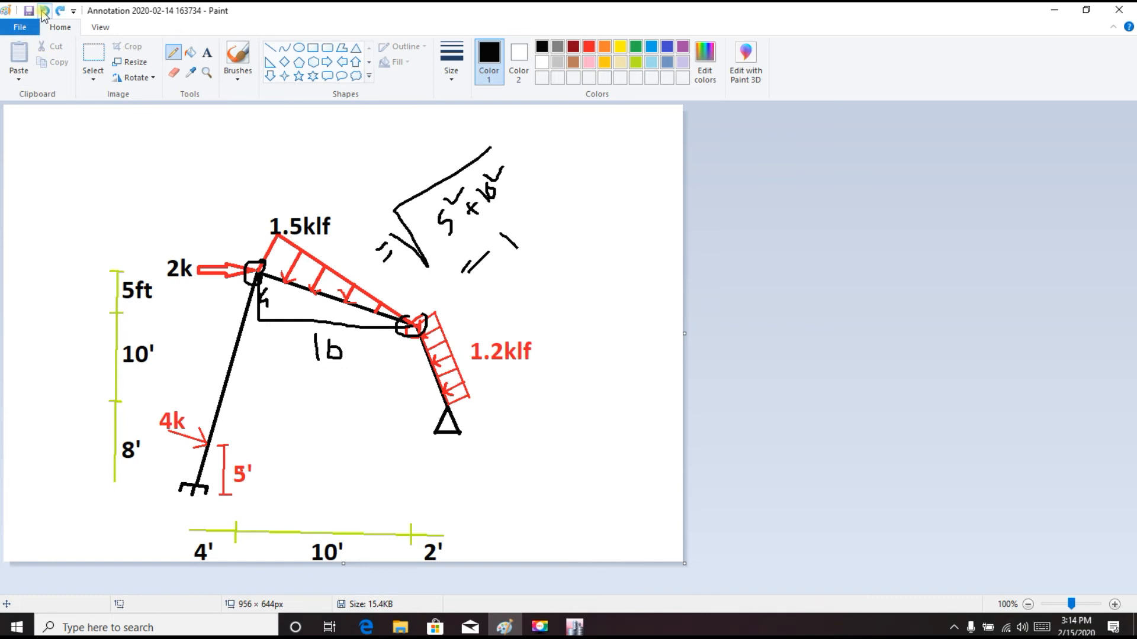
{"action": "left_click", "coordinate": [44, 12]}
{"action": "left_click", "coordinate": [43, 12]}
{"action": "left_click", "coordinate": [43, 12]}
{"action": "left_click", "coordinate": [43, 11]}
{"action": "left_click", "coordinate": [44, 12]}
{"action": "left_click", "coordinate": [44, 12]}
{"action": "left_click", "coordinate": [43, 12]}
{"action": "left_click", "coordinate": [44, 12]}
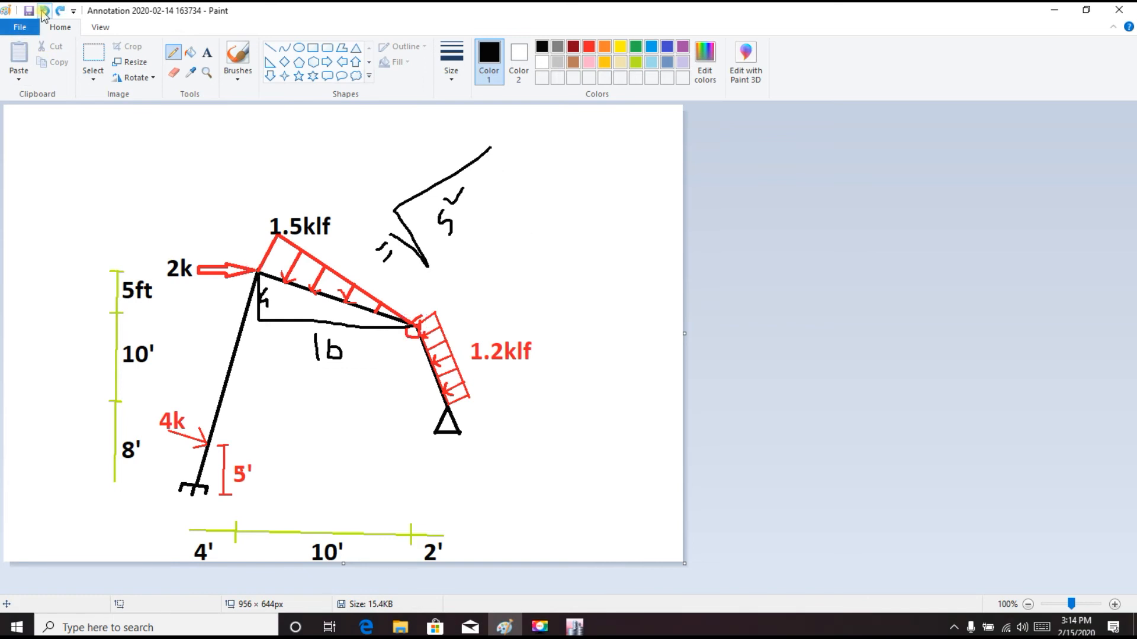
{"action": "left_click", "coordinate": [44, 12]}
{"action": "left_click", "coordinate": [43, 12]}
{"action": "left_click", "coordinate": [43, 12]}
{"action": "left_click", "coordinate": [44, 12]}
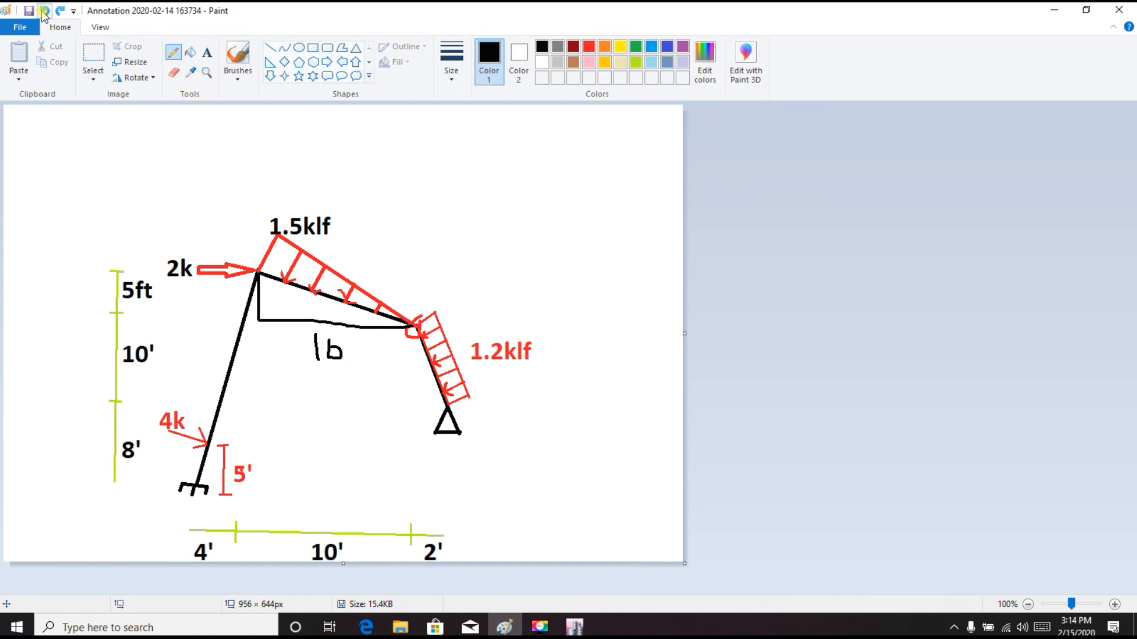
{"action": "left_click", "coordinate": [44, 11]}
{"action": "left_click", "coordinate": [44, 12]}
{"action": "left_click", "coordinate": [44, 12]}
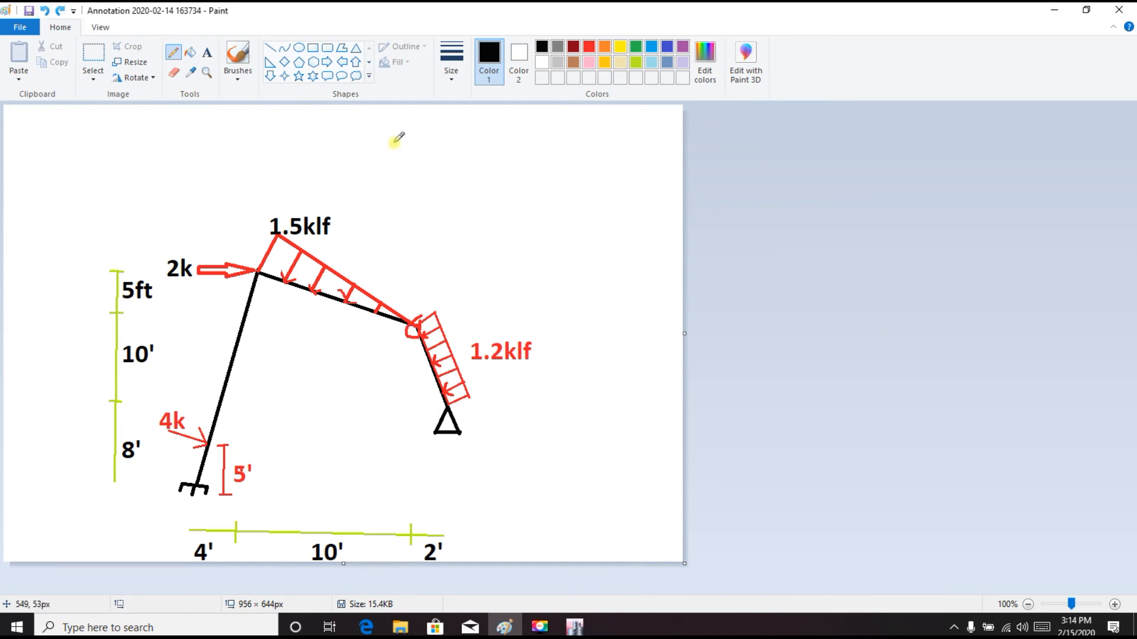
Step: Mark the middle of the 1.5klf member and write the relative distance calculation 5/10 = 0.5 beside the sketch
{"action": "left_click_drag", "start_coordinate": [468, 228], "coordinate": [542, 215]}
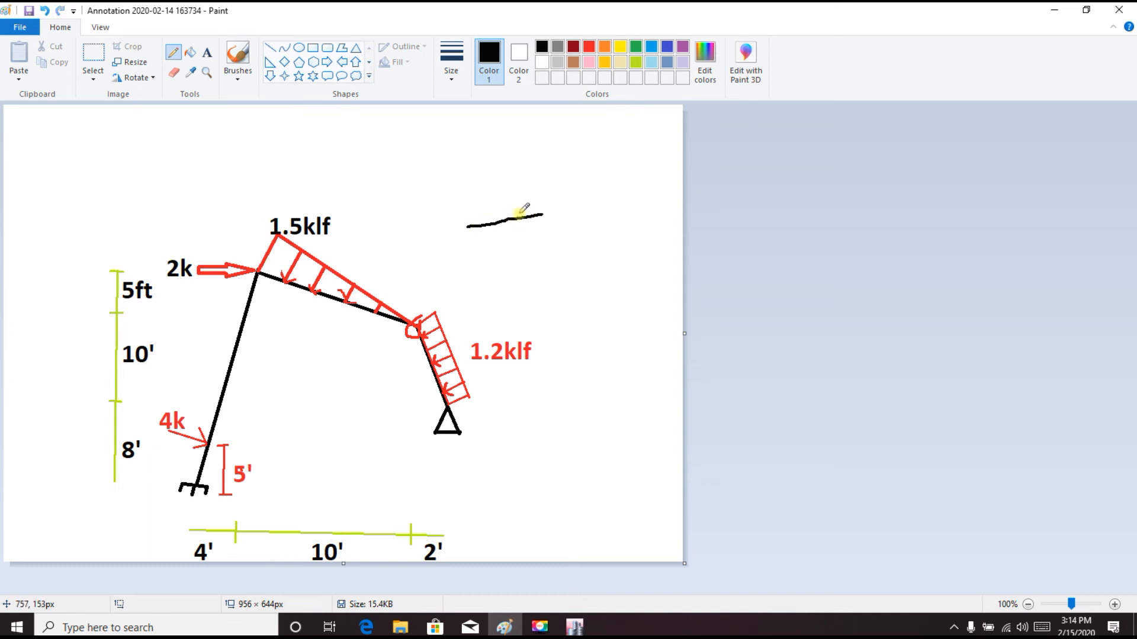
{"action": "mouse_move", "coordinate": [447, 227]}
{"action": "left_mouse_down"}
{"action": "mouse_move", "coordinate": [432, 228]}
{"action": "mouse_move", "coordinate": [438, 242]}
{"action": "left_mouse_up"}
{"action": "mouse_move", "coordinate": [490, 240]}
{"action": "left_mouse_down"}
{"action": "mouse_move", "coordinate": [495, 268]}
{"action": "mouse_move", "coordinate": [519, 261]}
{"action": "mouse_move", "coordinate": [507, 235]}
{"action": "left_mouse_up"}
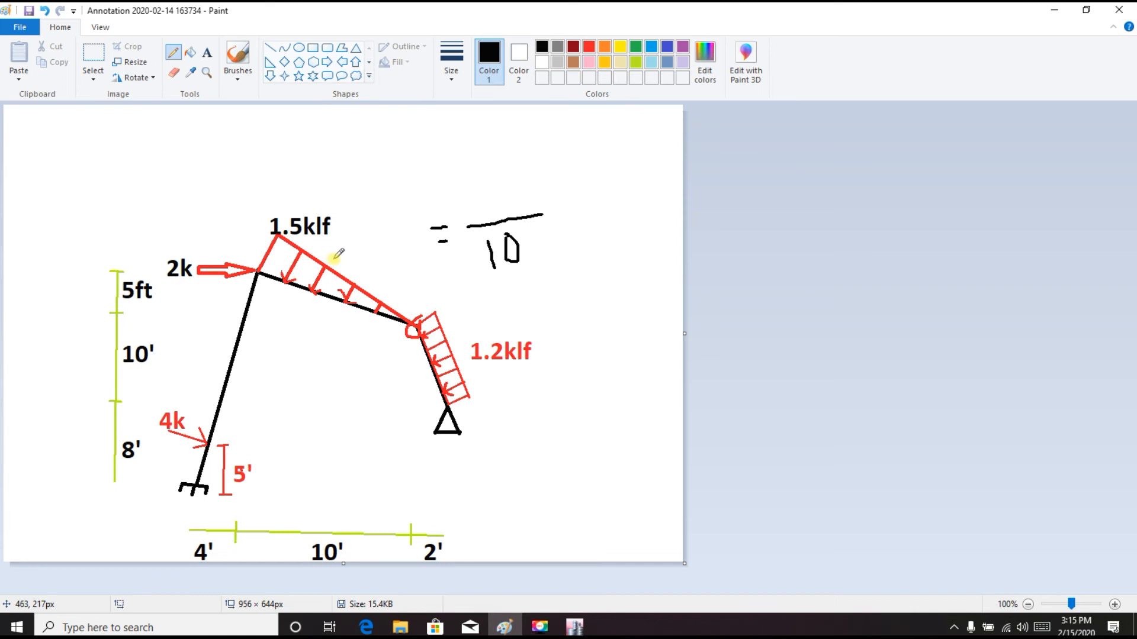
{"action": "mouse_move", "coordinate": [342, 250]}
{"action": "left_mouse_down"}
{"action": "mouse_move", "coordinate": [323, 282]}
{"action": "mouse_move", "coordinate": [373, 280]}
{"action": "mouse_move", "coordinate": [420, 309]}
{"action": "left_mouse_up"}
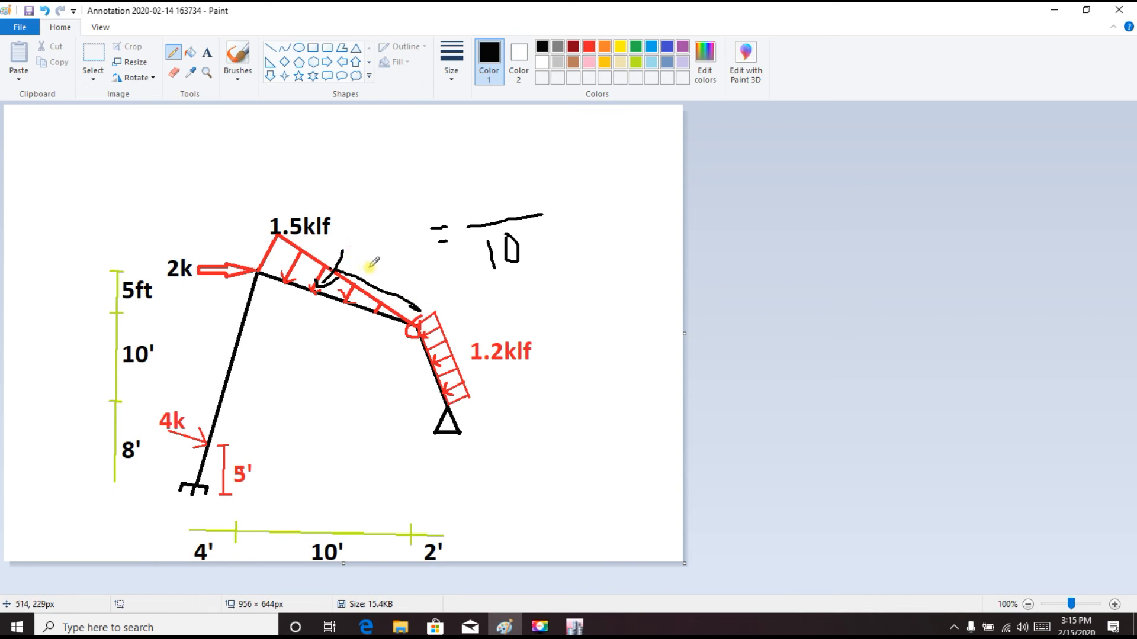
{"action": "mouse_move", "coordinate": [365, 264]}
{"action": "left_mouse_down"}
{"action": "mouse_move", "coordinate": [394, 274]}
{"action": "mouse_move", "coordinate": [380, 274]}
{"action": "mouse_move", "coordinate": [388, 283]}
{"action": "mouse_move", "coordinate": [390, 239]}
{"action": "left_mouse_up"}
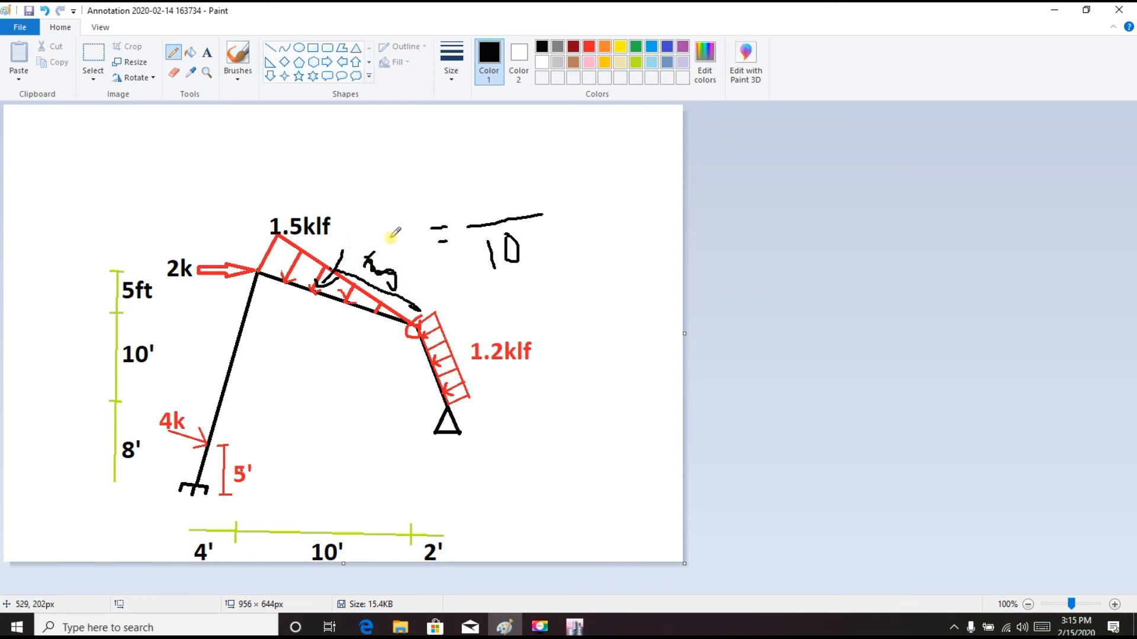
{"action": "mouse_move", "coordinate": [486, 194]}
{"action": "left_mouse_down"}
{"action": "mouse_move", "coordinate": [503, 201]}
{"action": "mouse_move", "coordinate": [492, 212]}
{"action": "mouse_move", "coordinate": [576, 210]}
{"action": "mouse_move", "coordinate": [620, 182]}
{"action": "left_mouse_up"}
{"action": "left_click", "coordinate": [605, 201]}
{"action": "left_click_drag", "start_coordinate": [596, 228], "coordinate": [648, 204]}
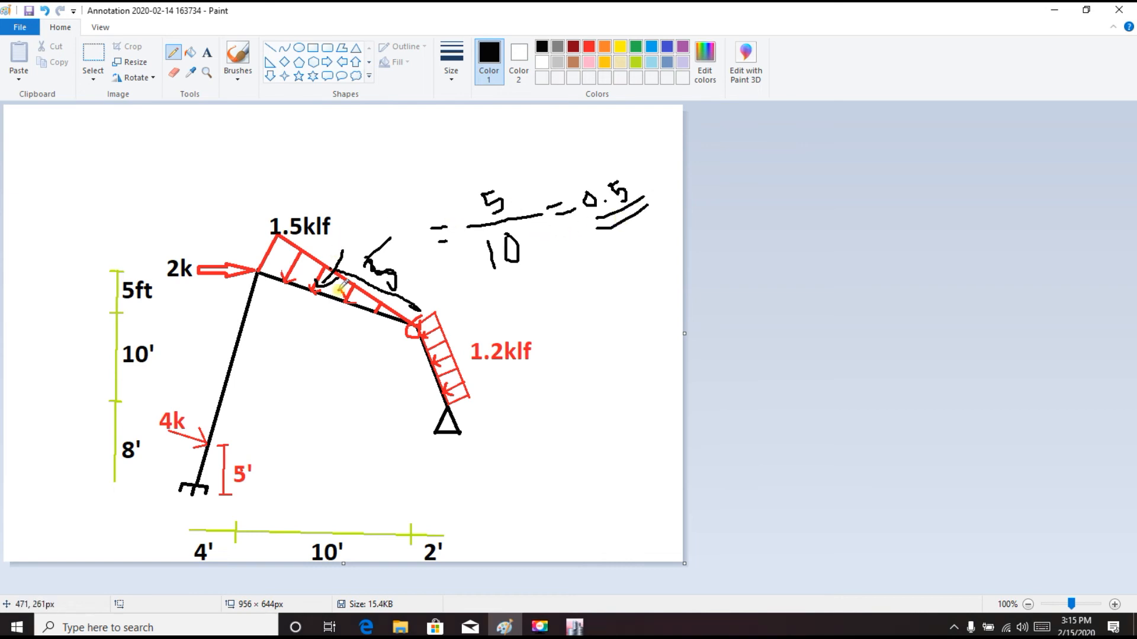
Step: Mark the upper end of the 1.5klf member, change the fraction to 10/10 and write = 1 as its relative distance
{"action": "mouse_move", "coordinate": [260, 271]}
{"action": "left_mouse_down"}
{"action": "mouse_move", "coordinate": [279, 230]}
{"action": "mouse_move", "coordinate": [267, 271]}
{"action": "mouse_move", "coordinate": [284, 259]}
{"action": "left_mouse_up"}
{"action": "mouse_move", "coordinate": [462, 179]}
{"action": "left_mouse_down"}
{"action": "mouse_move", "coordinate": [478, 226]}
{"action": "mouse_move", "coordinate": [497, 196]}
{"action": "mouse_move", "coordinate": [477, 186]}
{"action": "left_mouse_up"}
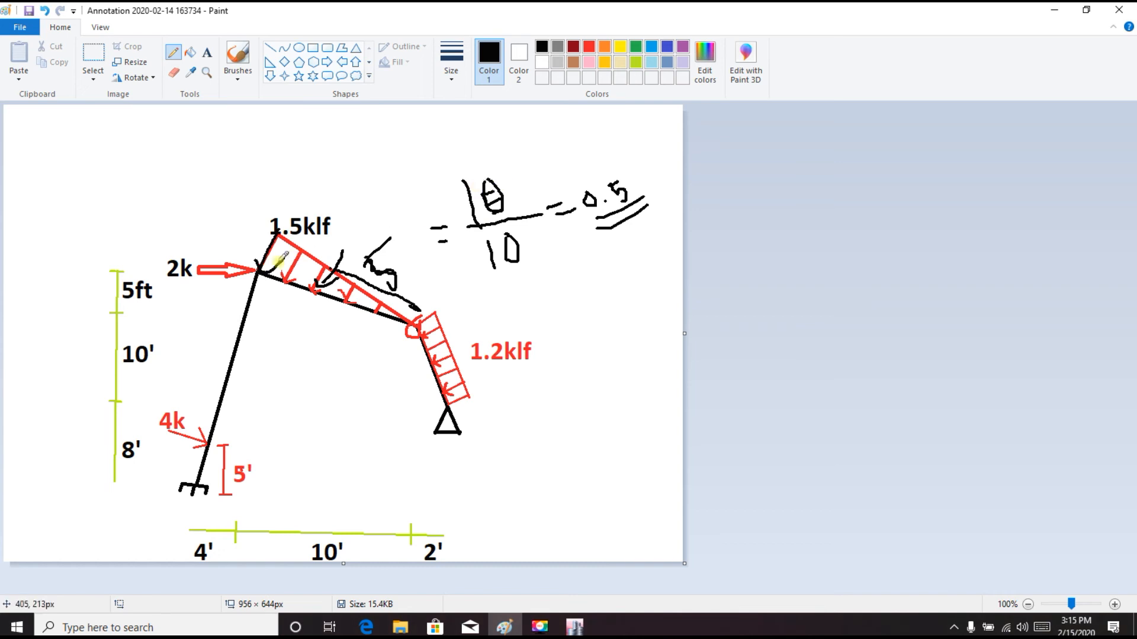
{"action": "mouse_move", "coordinate": [524, 232]}
{"action": "left_mouse_down"}
{"action": "mouse_move", "coordinate": [474, 237]}
{"action": "mouse_move", "coordinate": [510, 274]}
{"action": "mouse_move", "coordinate": [520, 234]}
{"action": "left_mouse_up"}
{"action": "mouse_move", "coordinate": [577, 252]}
{"action": "left_mouse_down"}
{"action": "mouse_move", "coordinate": [595, 259]}
{"action": "mouse_move", "coordinate": [623, 238]}
{"action": "left_mouse_up"}
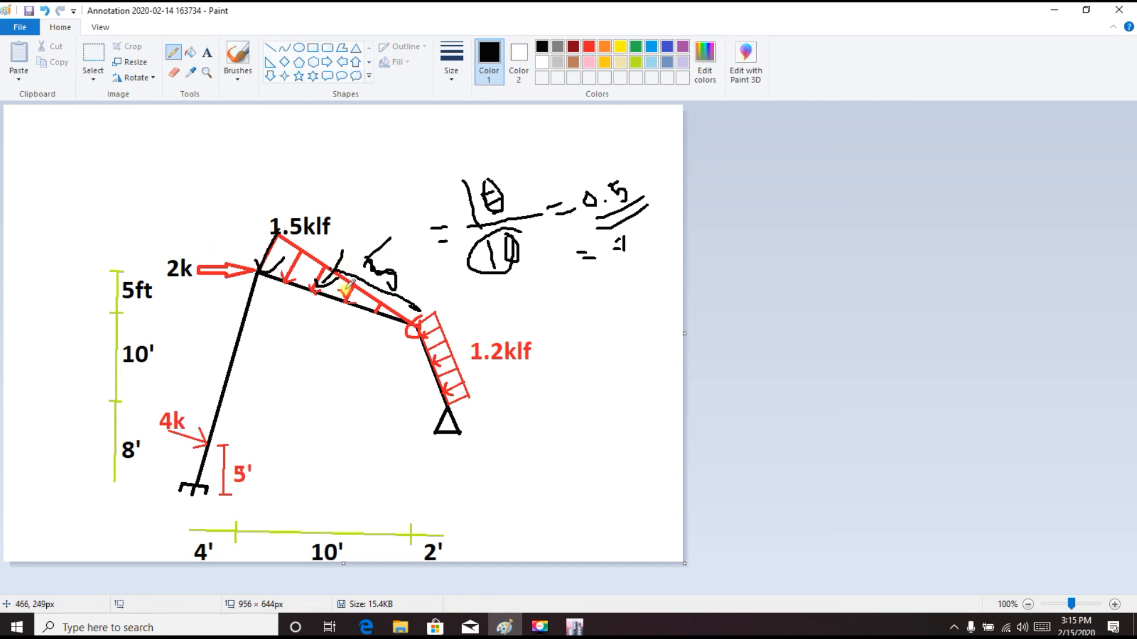
{"action": "mouse_move", "coordinate": [567, 353]}
{"action": "left_mouse_down"}
{"action": "mouse_move", "coordinate": [593, 352]}
{"action": "mouse_move", "coordinate": [575, 366]}
{"action": "left_mouse_up"}
{"action": "left_click_drag", "start_coordinate": [620, 234], "coordinate": [617, 246]}
Step: Return to ETABS, select the inclined top member and set the relative trapezoidal distances to 0, 1, 0 and 0
{"action": "left_click", "coordinate": [574, 627]}
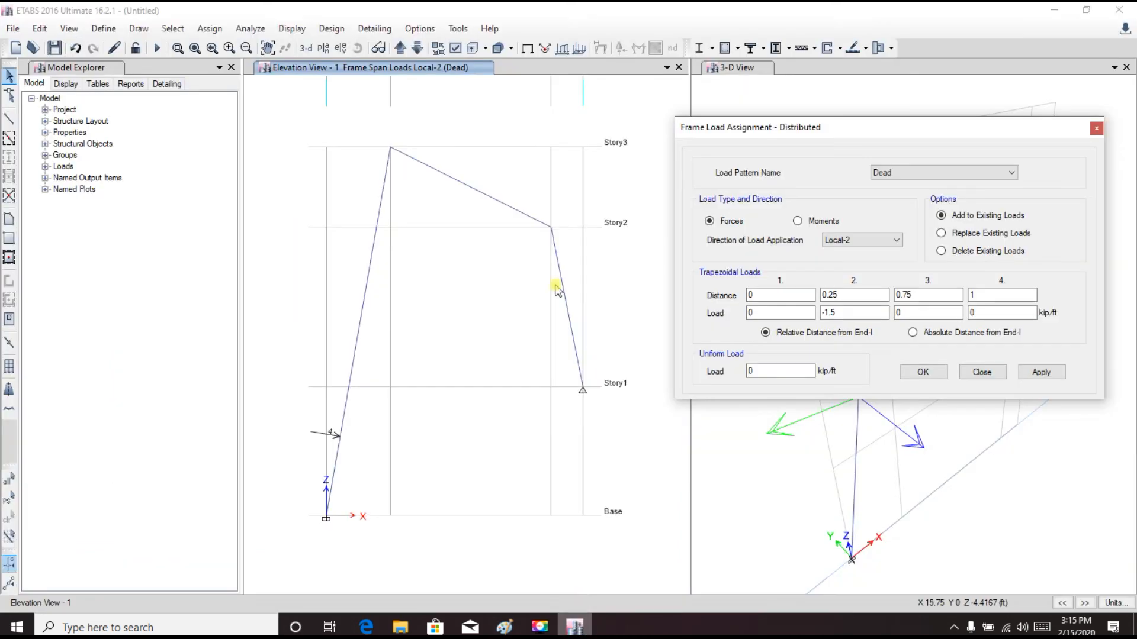
{"action": "left_click", "coordinate": [482, 197]}
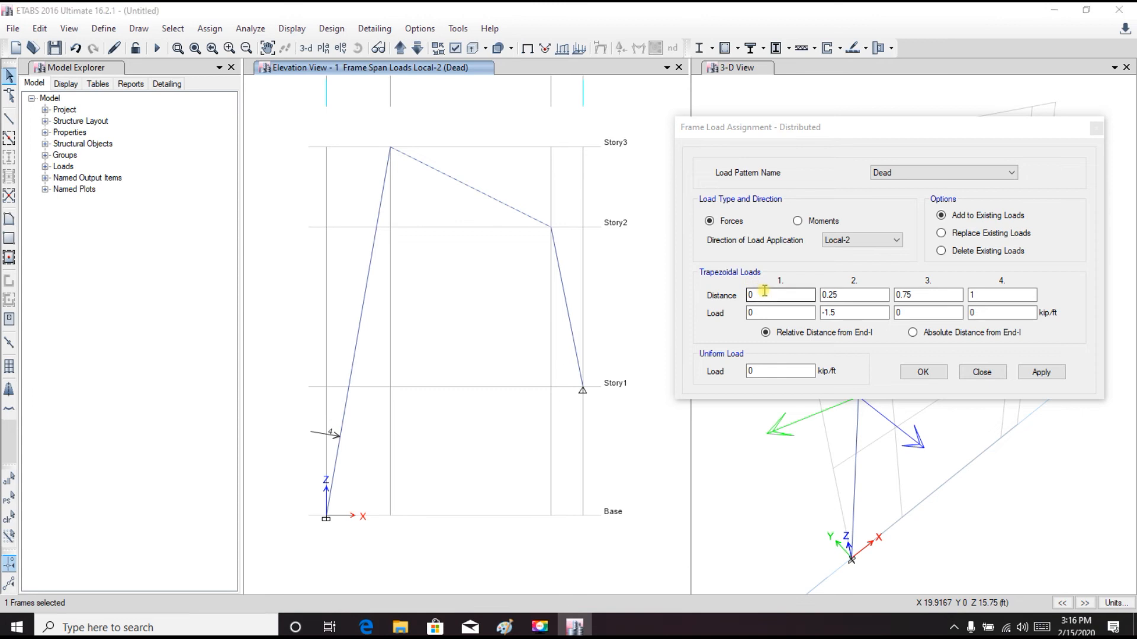
{"action": "left_click", "coordinate": [765, 290]}
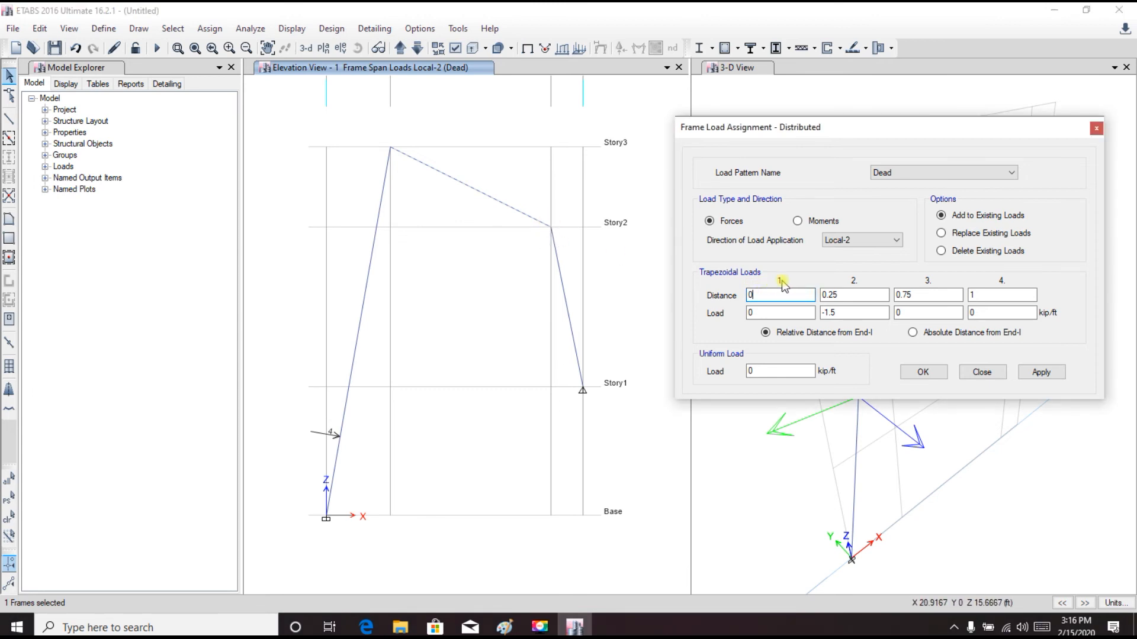
{"action": "key", "text": "Tab"}
{"action": "key", "text": "Tab"}
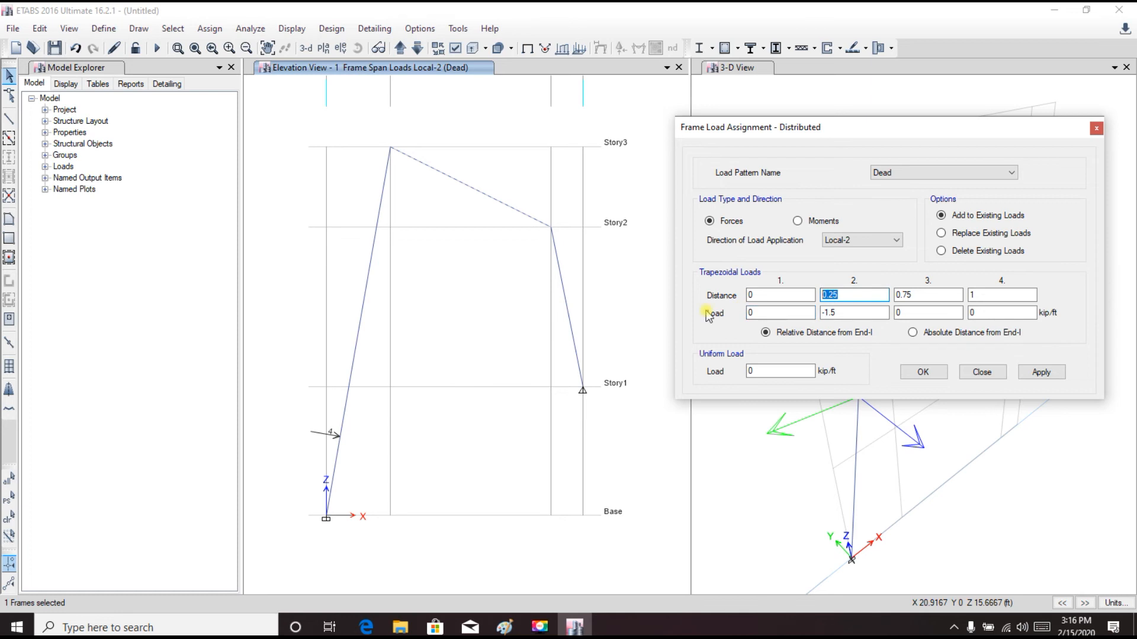
{"action": "type", "text": "1"}
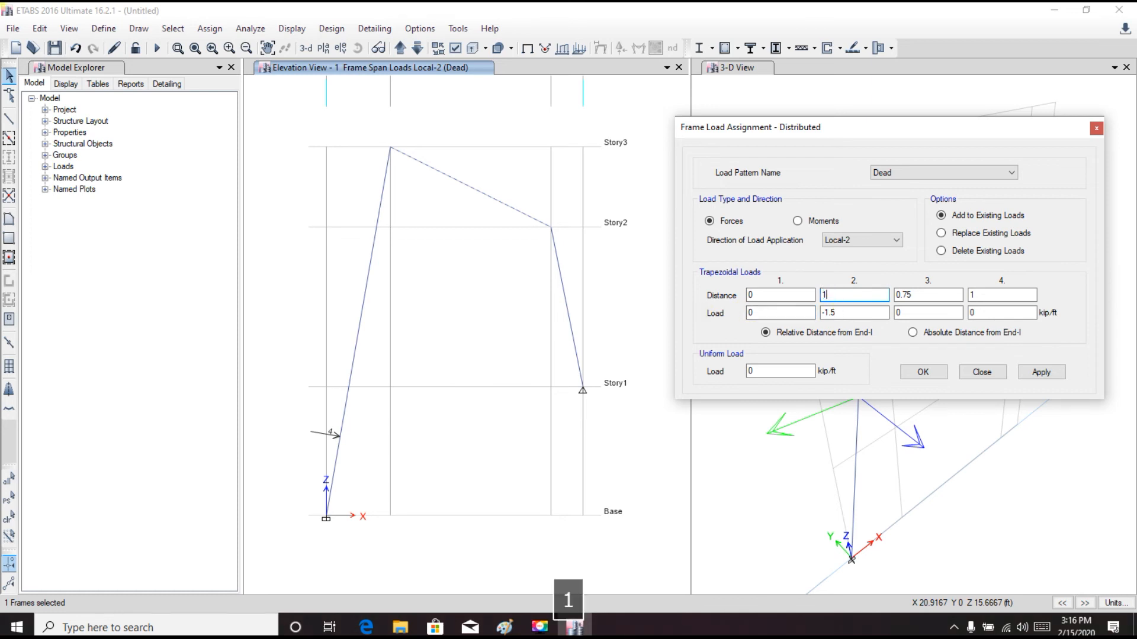
{"action": "key", "text": "Tab"}
{"action": "key", "text": "Tab"}
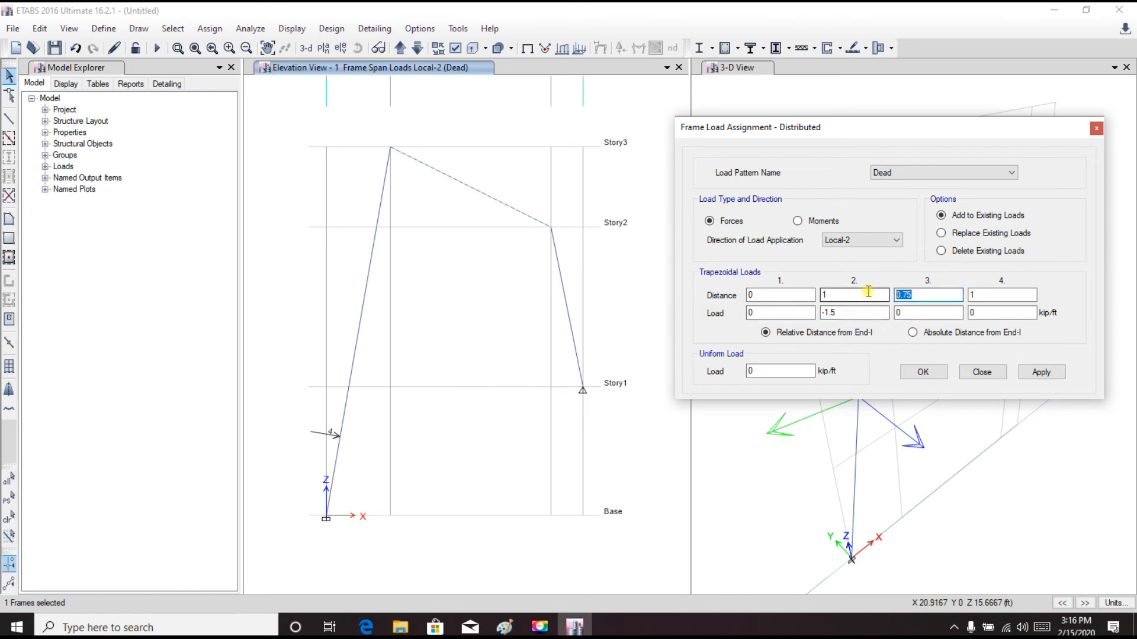
{"action": "key", "text": "BackSpace"}
{"action": "key", "text": "Tab"}
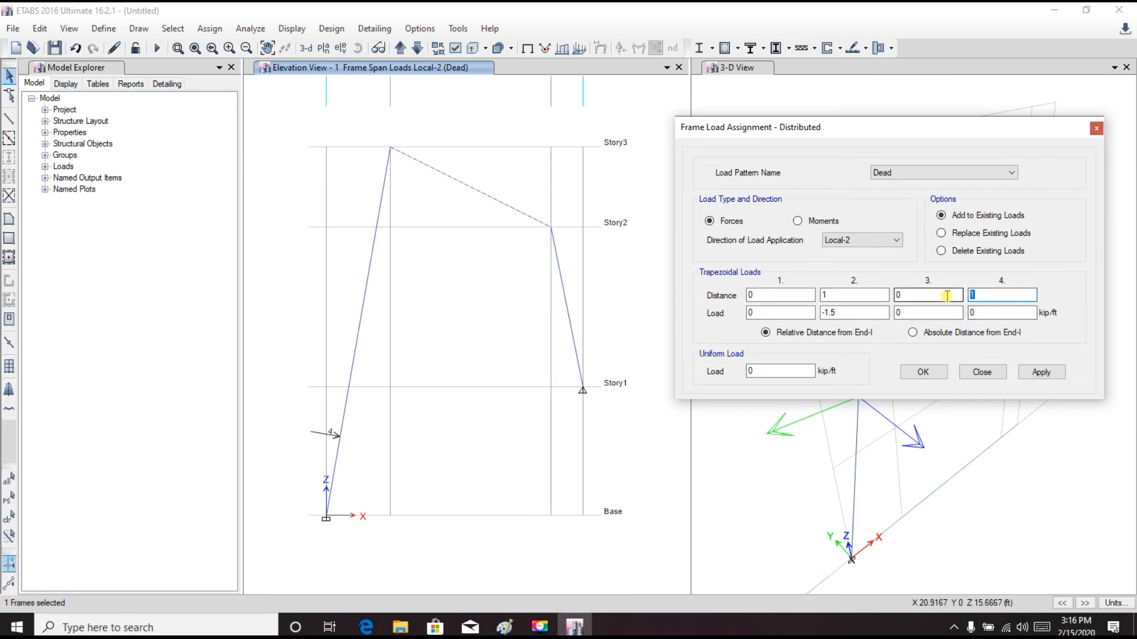
{"action": "key", "text": "BackSpace"}
Step: Apply the trapezoidal Local-2 dead load with -1.5 kip/ft at relative distance 1 to the selected top member
{"action": "left_click", "coordinate": [841, 312]}
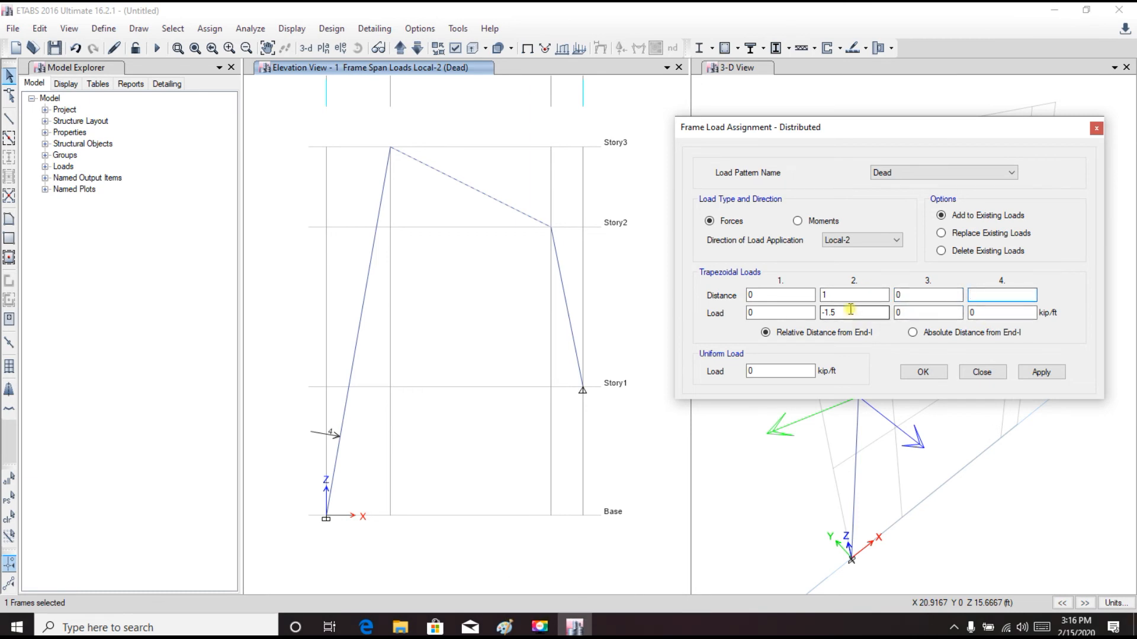
{"action": "double_click", "coordinate": [824, 296]}
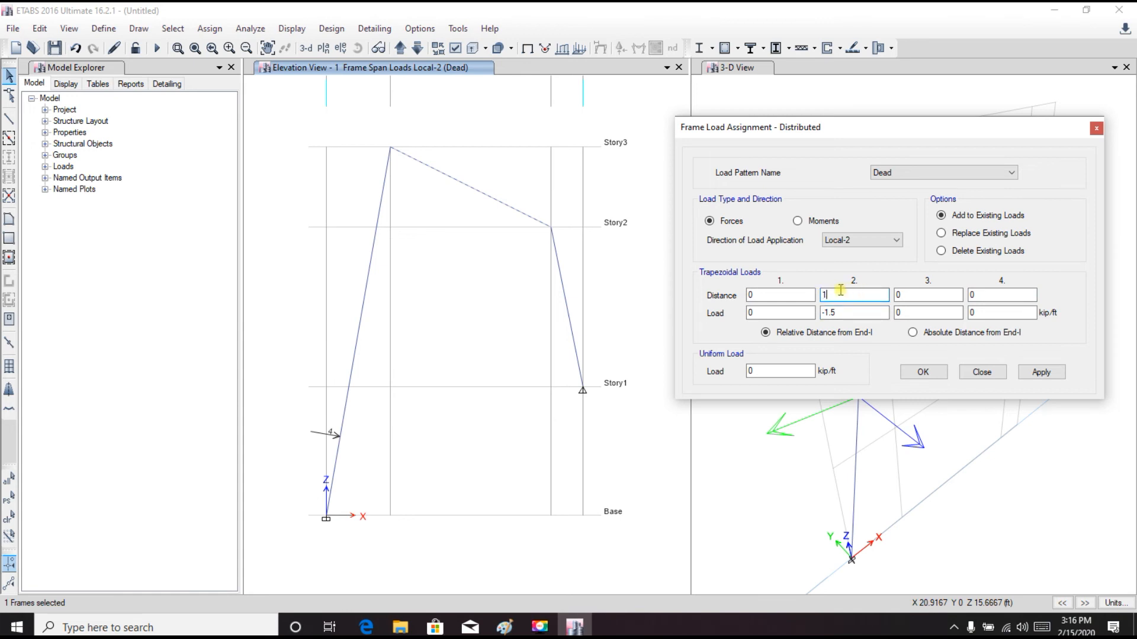
{"action": "left_click_drag", "start_coordinate": [854, 308], "coordinate": [823, 318]}
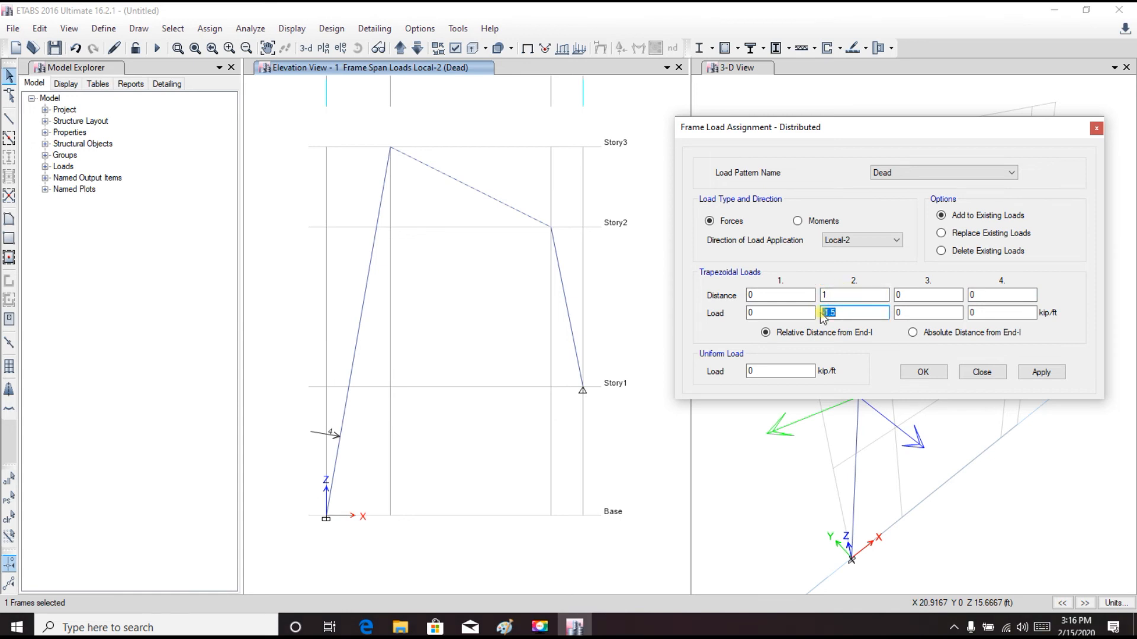
{"action": "left_click", "coordinate": [855, 311]}
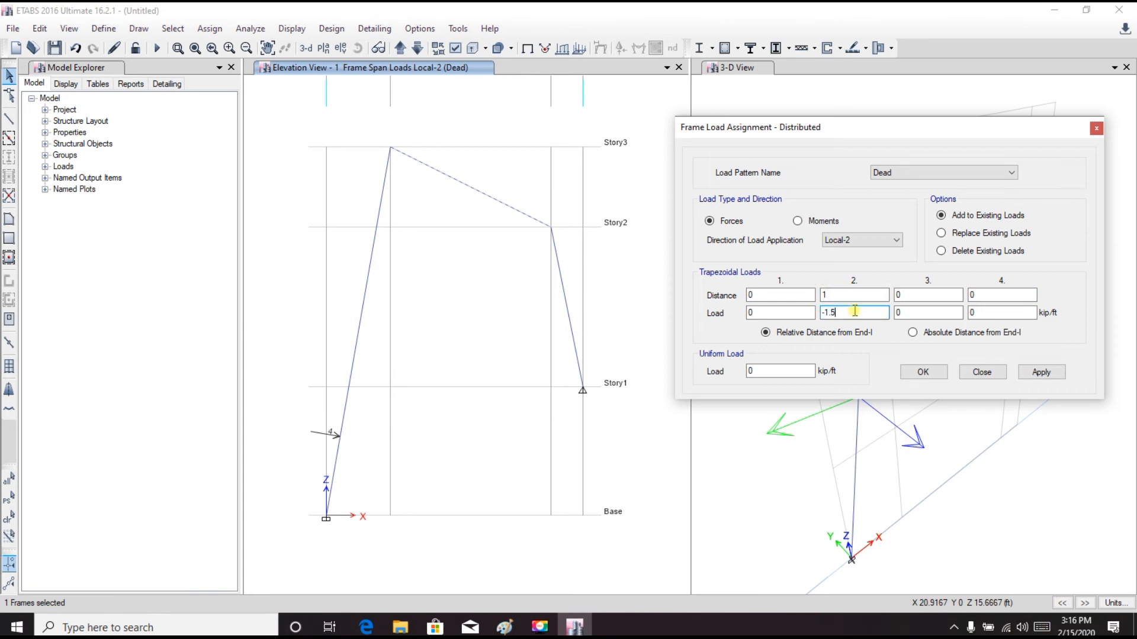
{"action": "left_click", "coordinate": [1041, 373]}
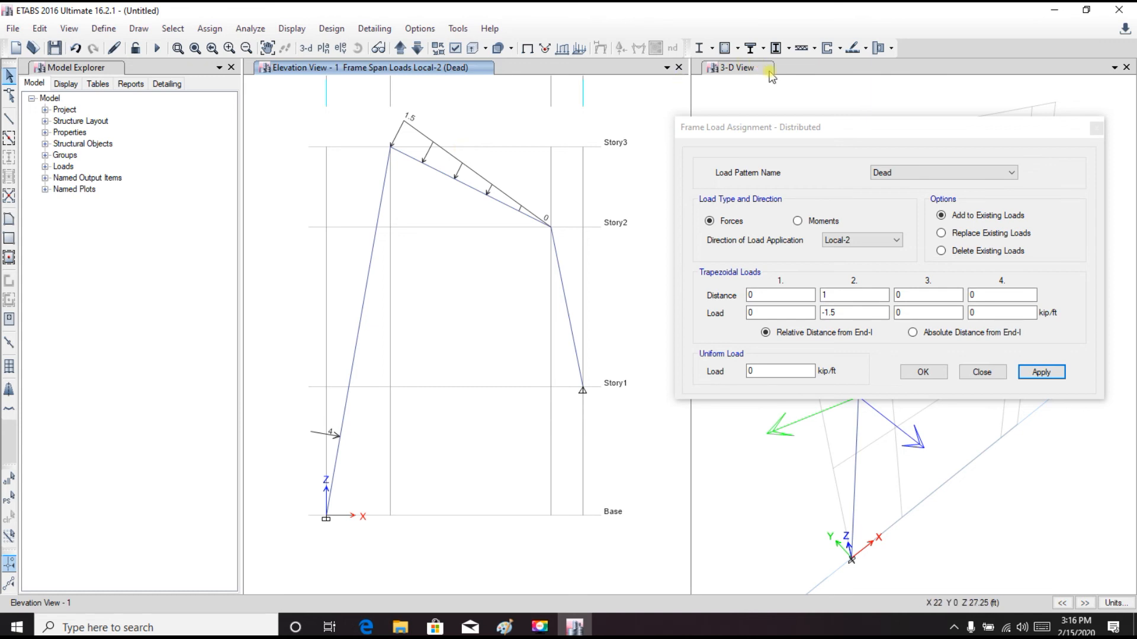
Step: Select the inclined member between Story1 and Story2, check its 1.2klf load in the Paint sketch and return to ETABS
{"action": "left_click_drag", "start_coordinate": [794, 127], "coordinate": [817, 96]}
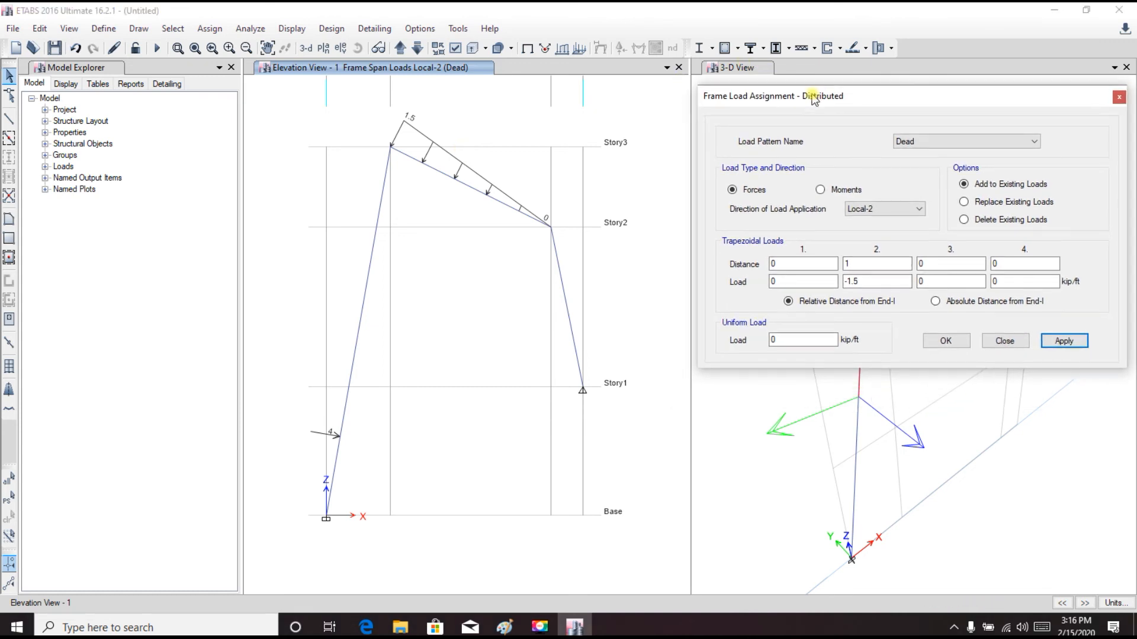
{"action": "left_click", "coordinate": [566, 302]}
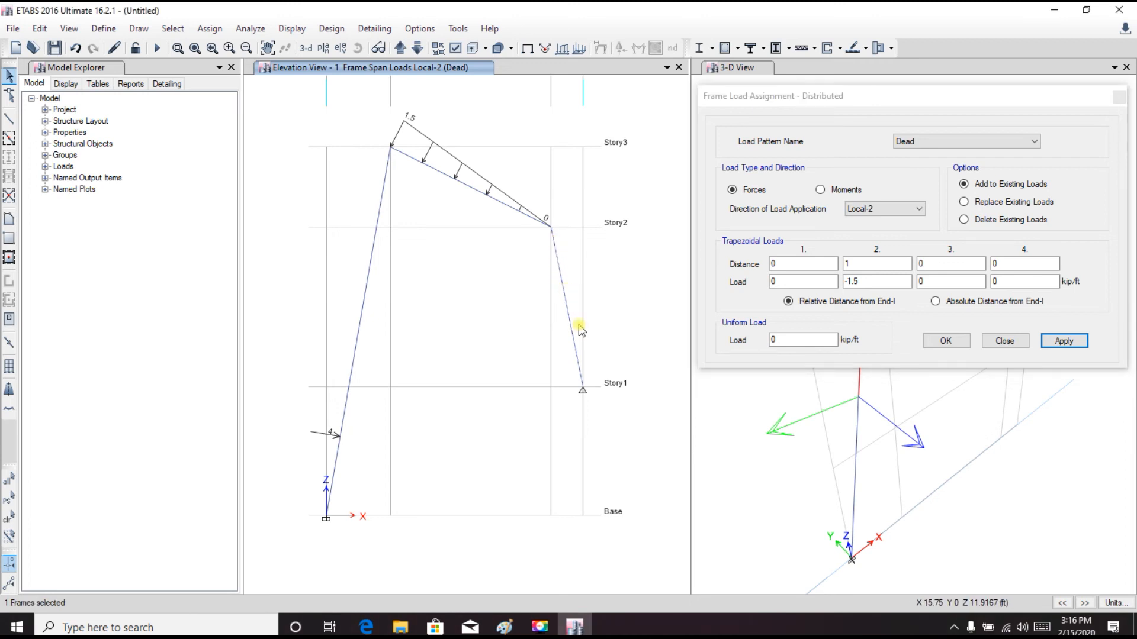
{"action": "left_click", "coordinate": [787, 267]}
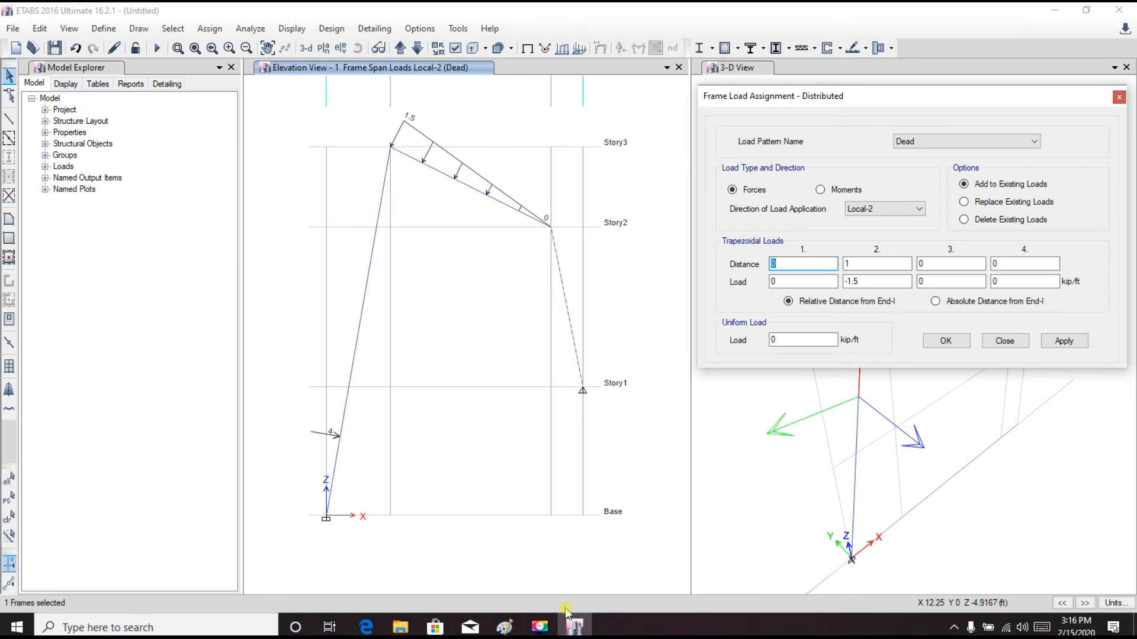
{"action": "left_click", "coordinate": [504, 626]}
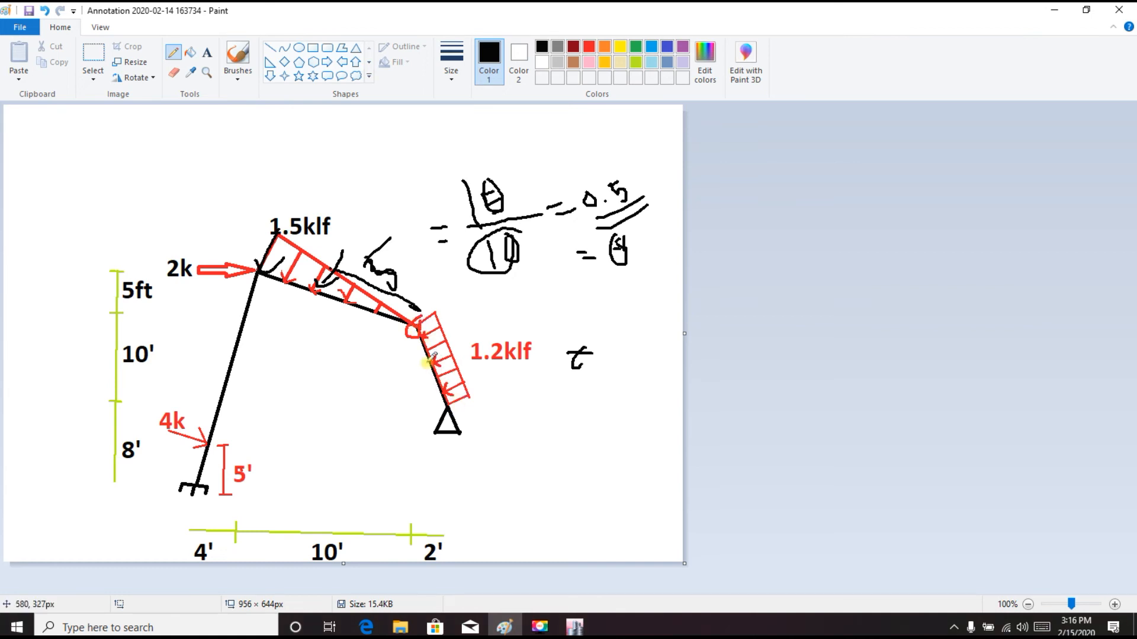
{"action": "left_click", "coordinate": [573, 626]}
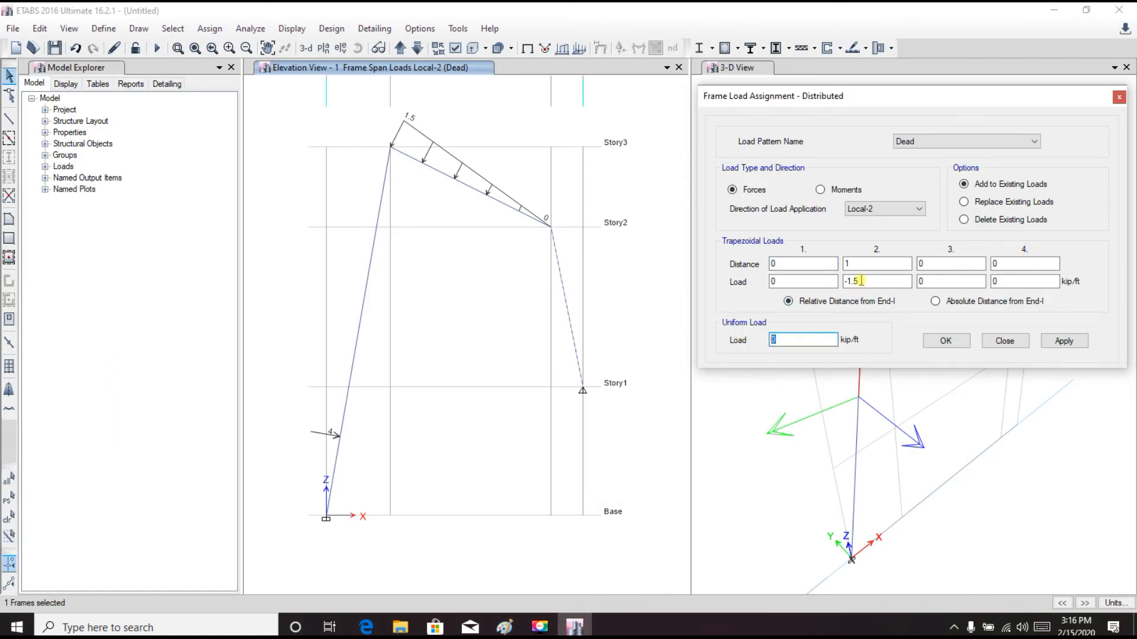
Step: Reset the second trapezoidal distance and load to 0 in the distributed load assignment
{"action": "left_click_drag", "start_coordinate": [862, 281], "coordinate": [832, 264]}
{"action": "key", "text": "BackSpace"}
{"action": "key", "text": "BackSpace"}
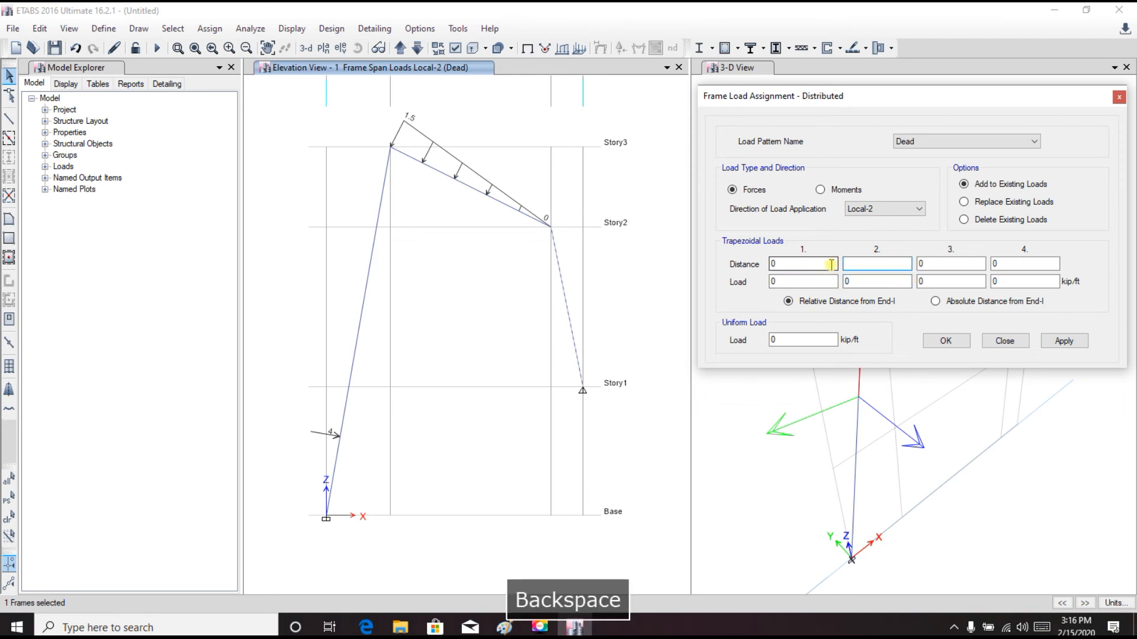
{"action": "left_click", "coordinate": [804, 340]}
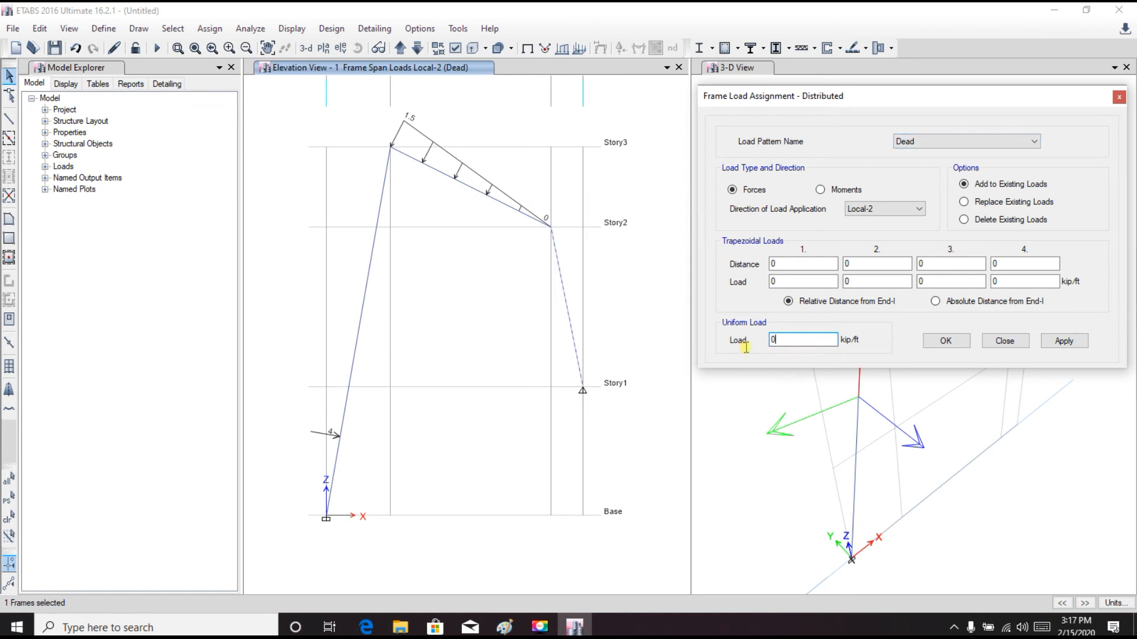
Step: Apply a uniform Local-2 dead load of 1.2 kip/ft to the selected member between Story1 and Story2
{"action": "left_click_drag", "start_coordinate": [746, 348], "coordinate": [684, 350]}
{"action": "type", "text": "1."}
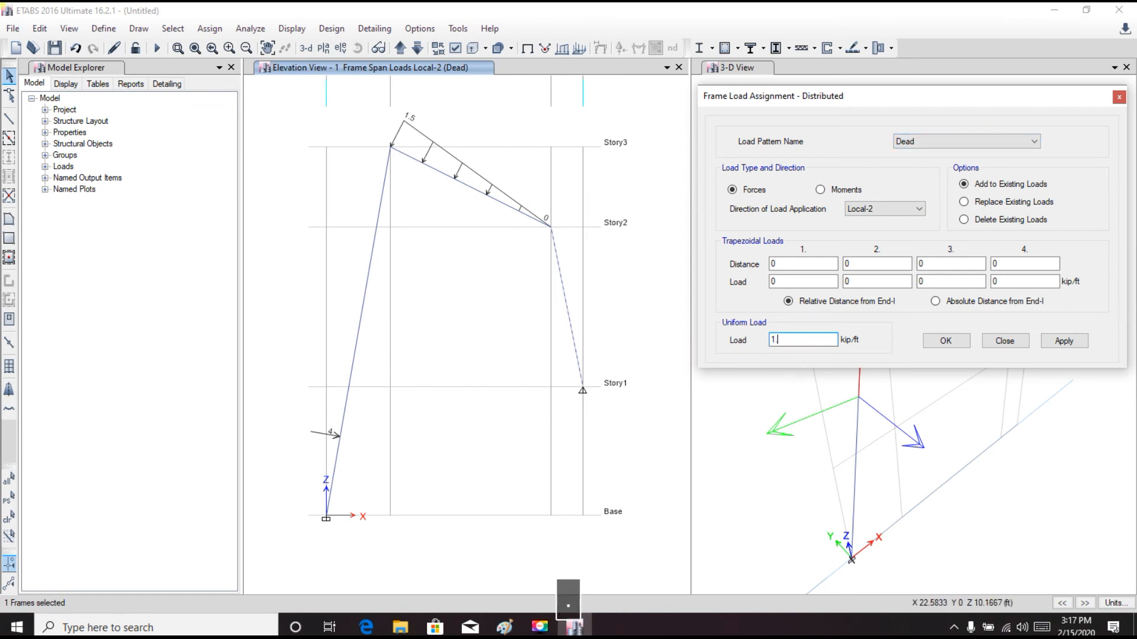
{"action": "type", "text": "2"}
{"action": "left_click", "coordinate": [507, 627]}
{"action": "left_click", "coordinate": [507, 628]}
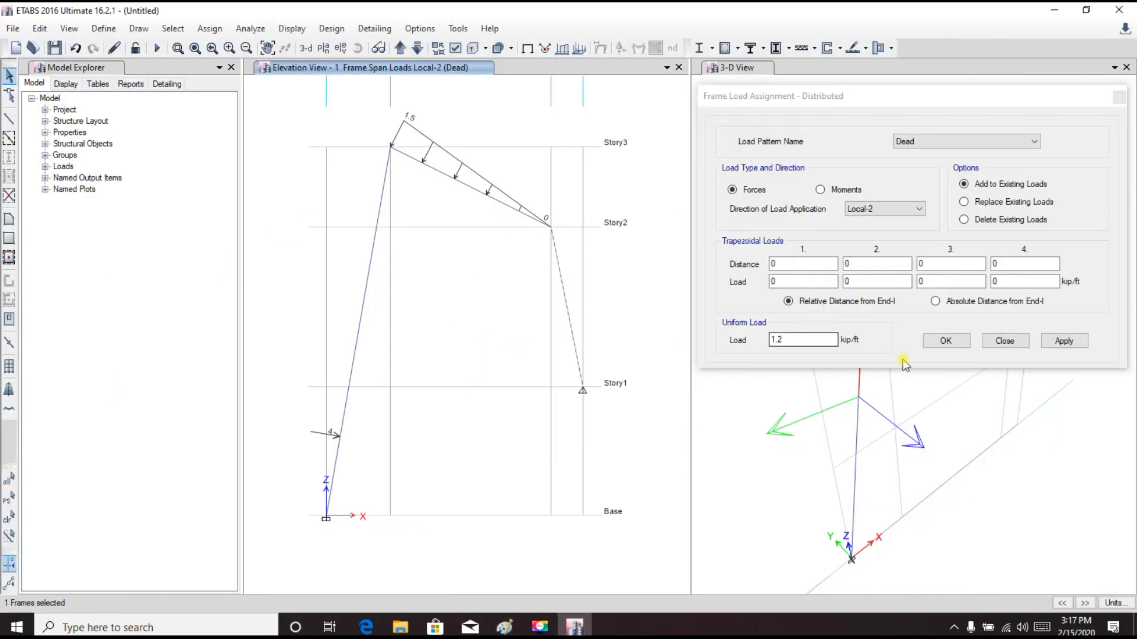
{"action": "left_click", "coordinate": [1064, 341]}
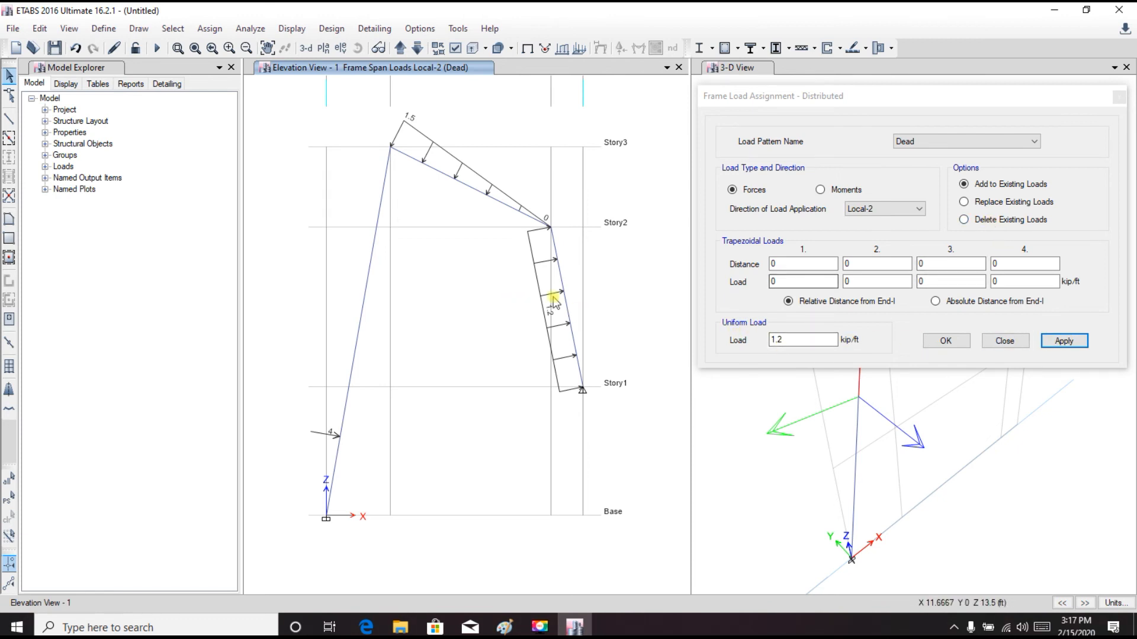
Step: Reselect the member between Story1 and Story2 and delete its existing distributed dead load
{"action": "left_click", "coordinate": [561, 273]}
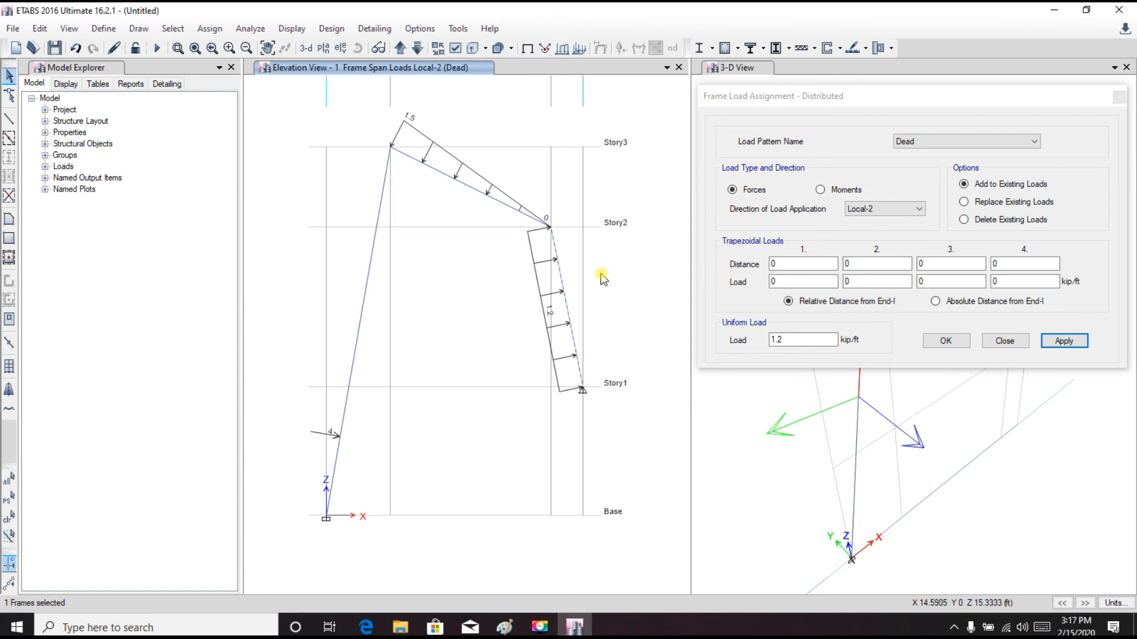
{"action": "double_click", "coordinate": [776, 340]}
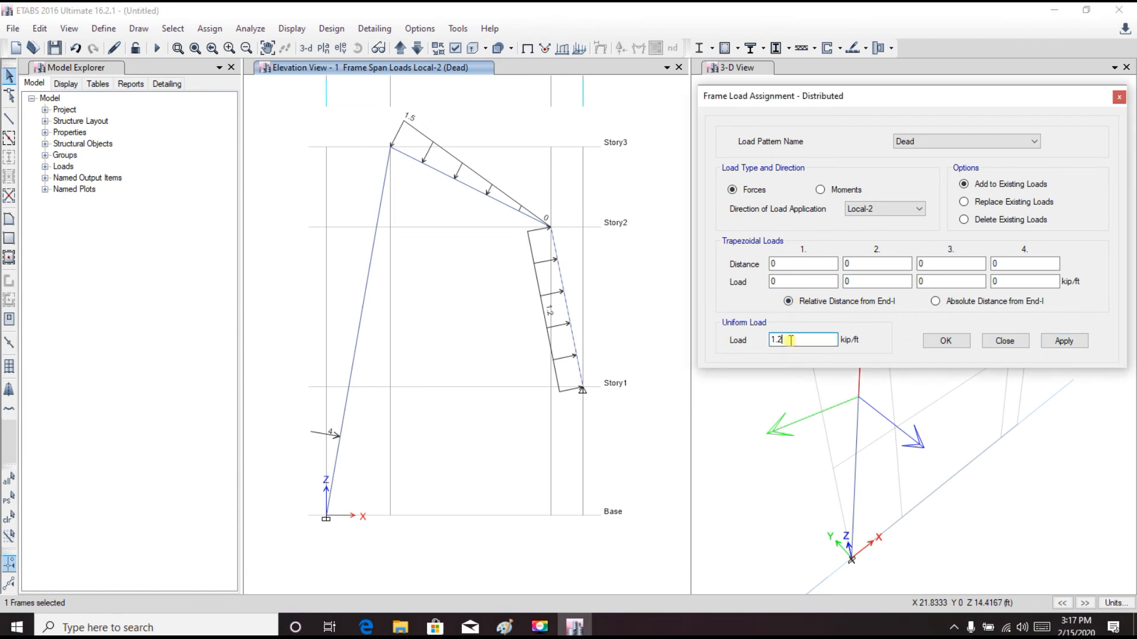
{"action": "left_click_drag", "start_coordinate": [870, 88], "coordinate": [294, 220]}
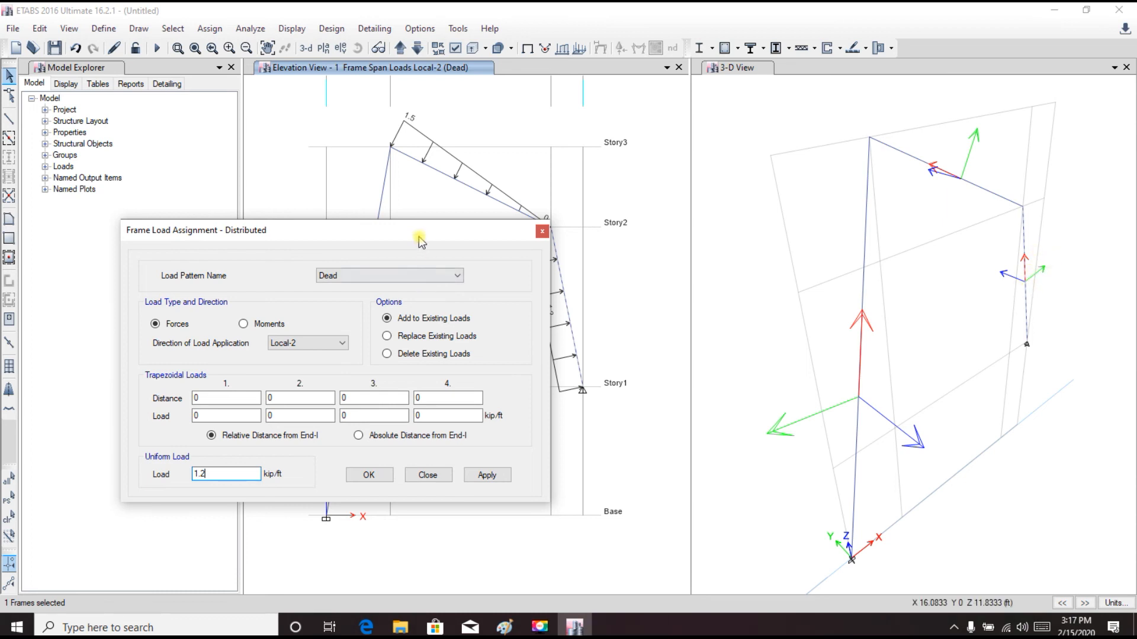
{"action": "left_click_drag", "start_coordinate": [418, 240], "coordinate": [892, 160]}
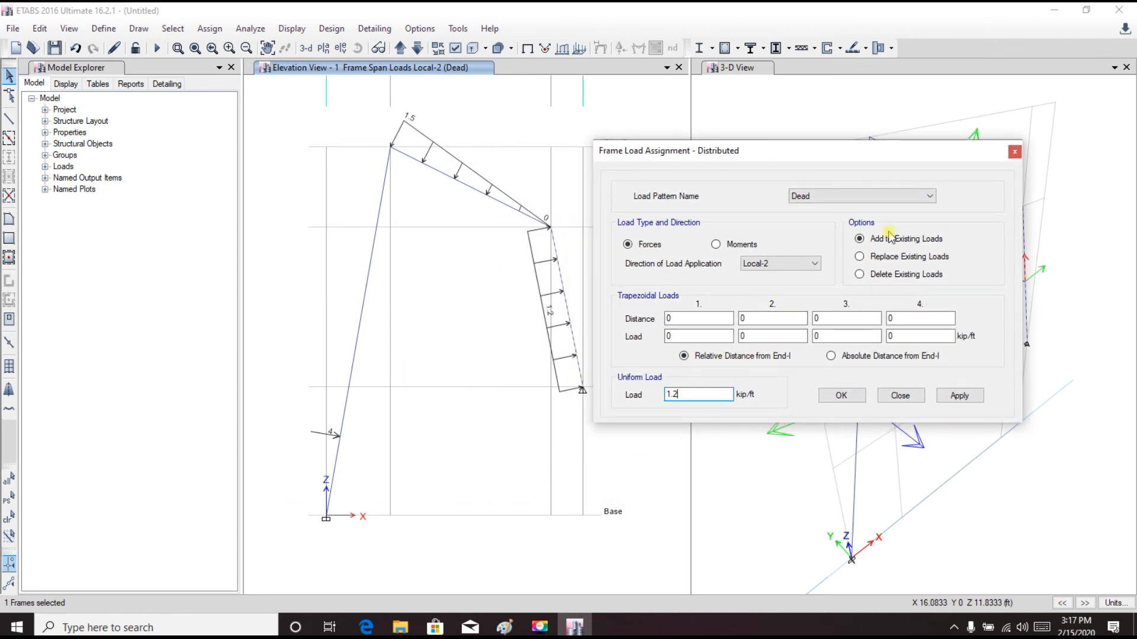
{"action": "left_click", "coordinate": [898, 276]}
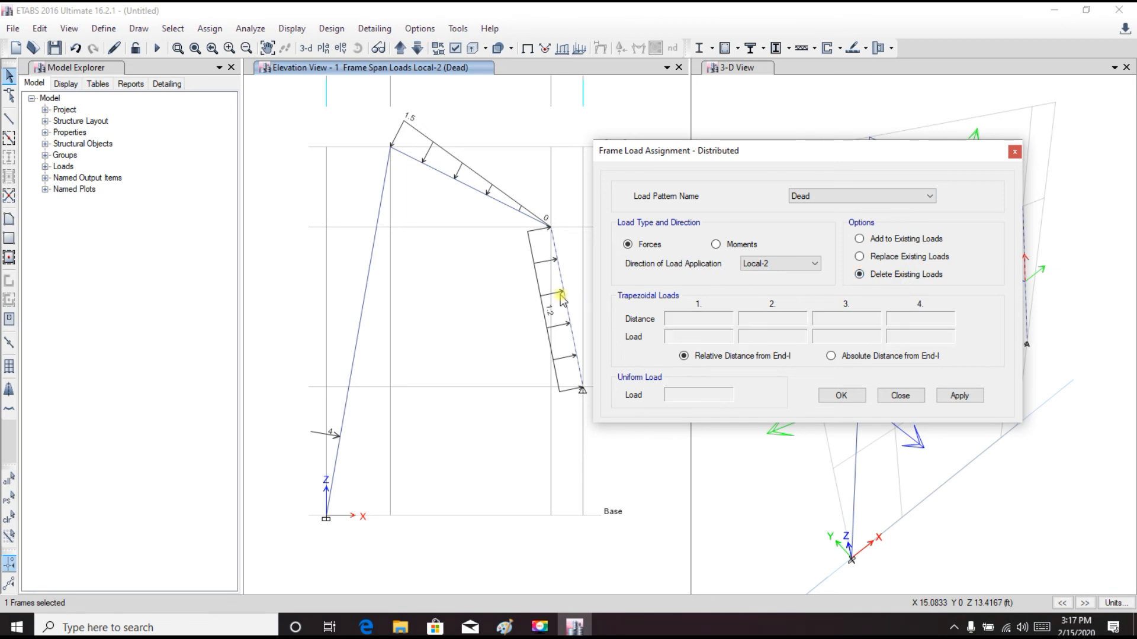
{"action": "left_click", "coordinate": [960, 395]}
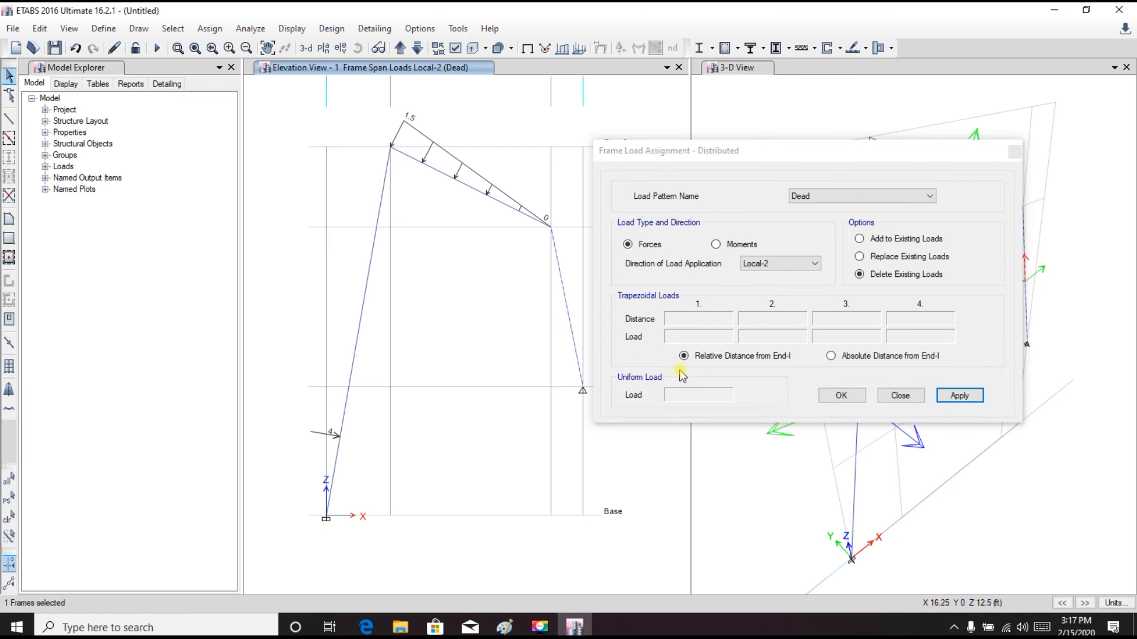
Step: Add a uniform Local-2 dead load of -1.2 kip/ft to the selected member and close the distributed load assignment
{"action": "left_click", "coordinate": [859, 239]}
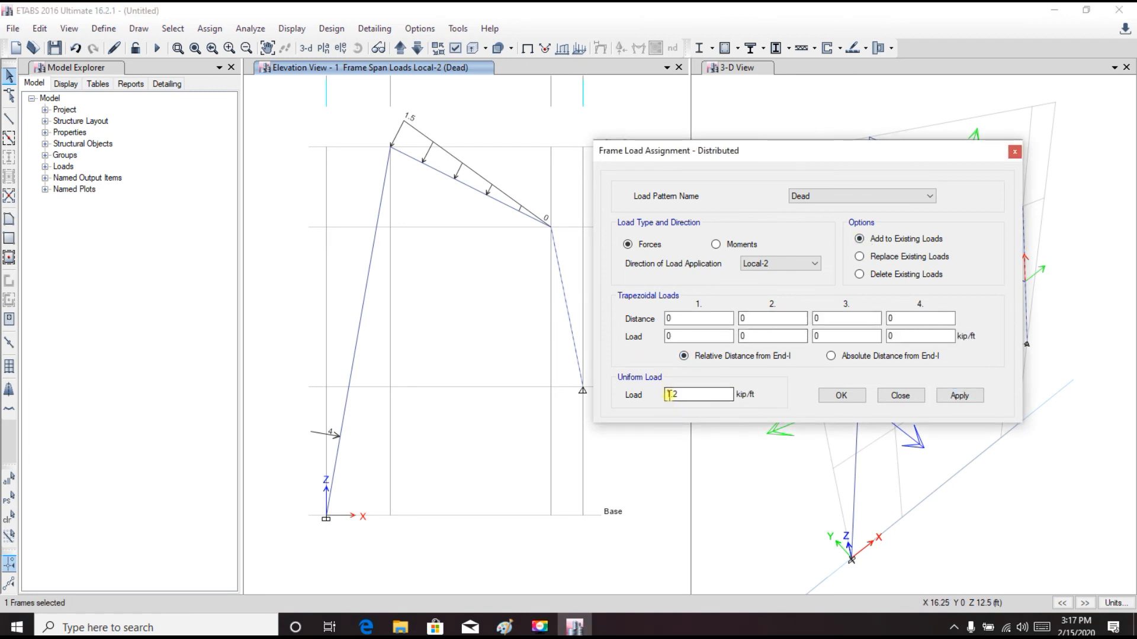
{"action": "mouse_move", "coordinate": [574, 627]}
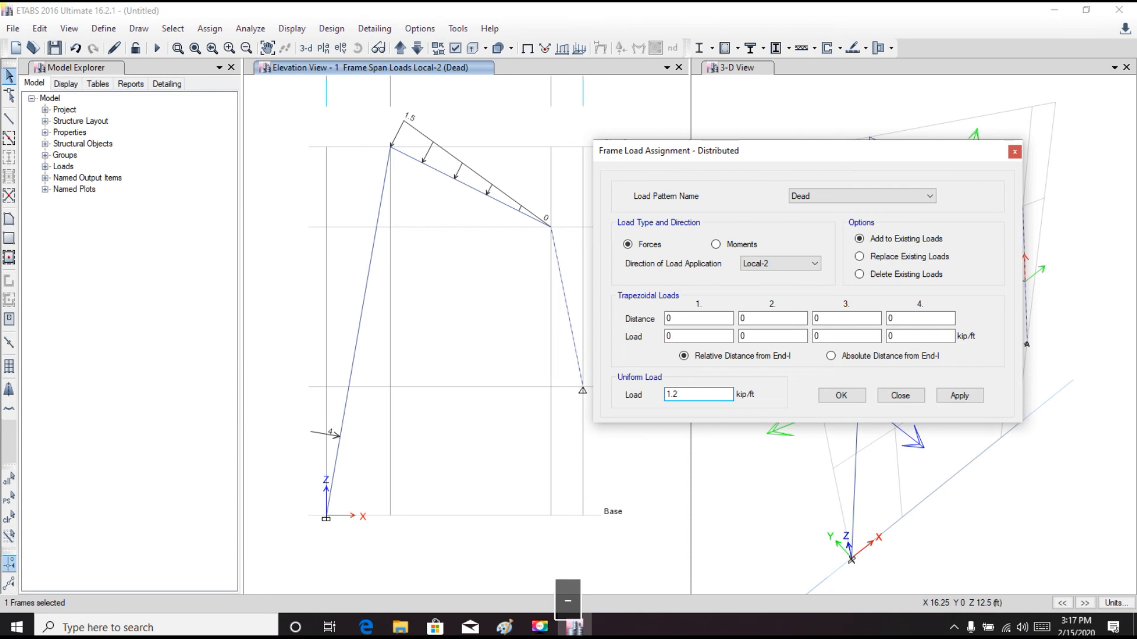
{"action": "left_click", "coordinate": [959, 396]}
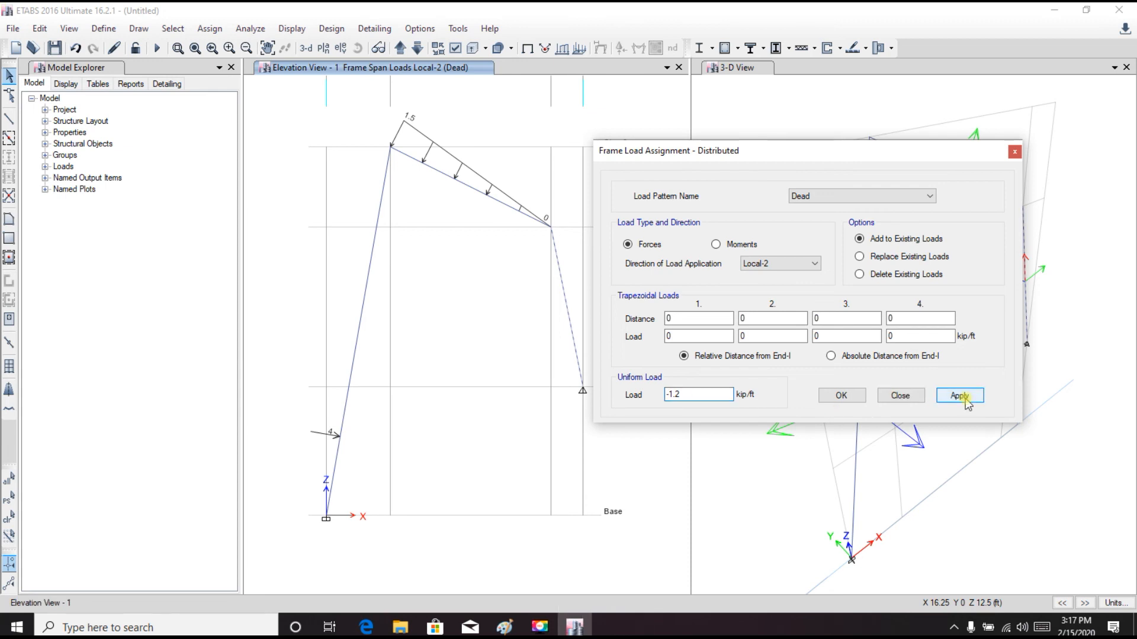
{"action": "left_click_drag", "start_coordinate": [699, 158], "coordinate": [846, 141]}
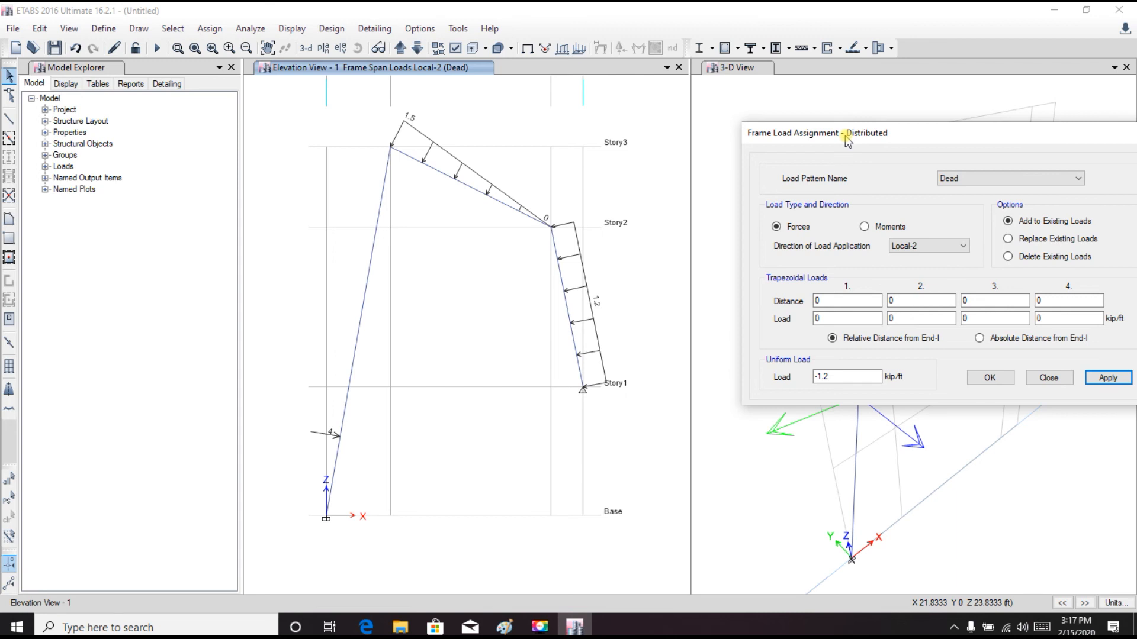
{"action": "left_click_drag", "start_coordinate": [838, 135], "coordinate": [821, 122]}
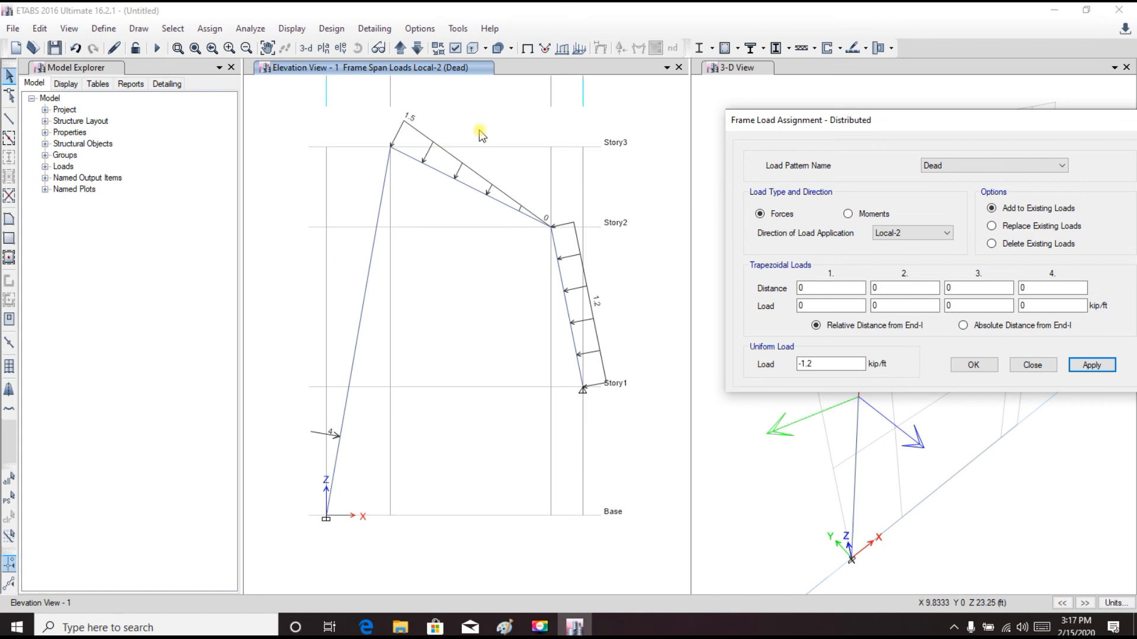
{"action": "left_click_drag", "start_coordinate": [980, 123], "coordinate": [911, 125]}
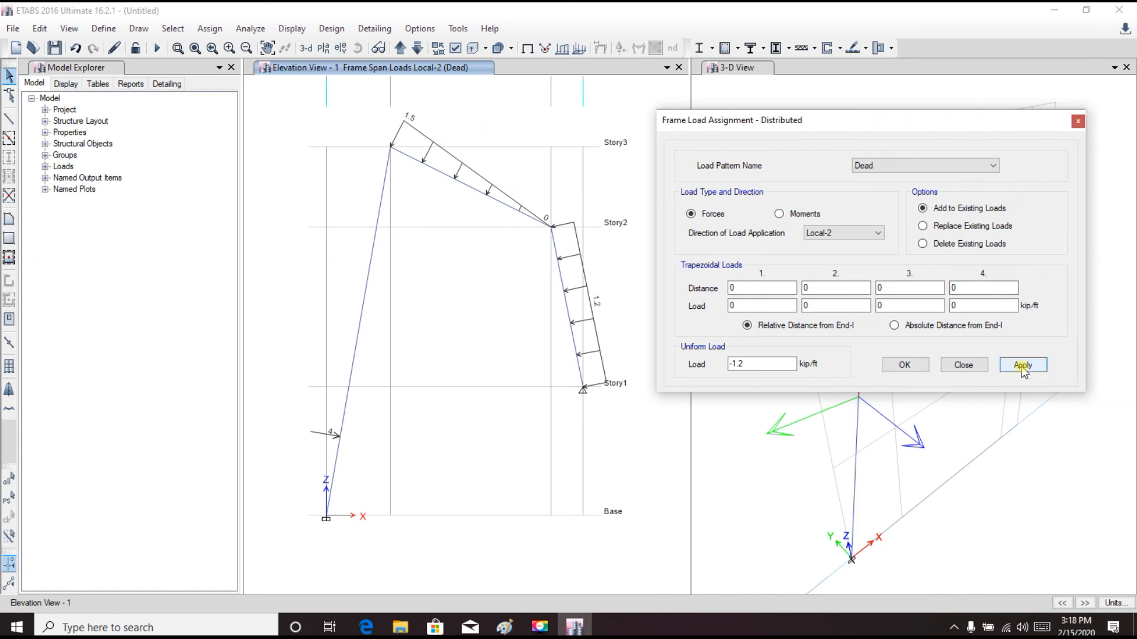
{"action": "left_click", "coordinate": [964, 367]}
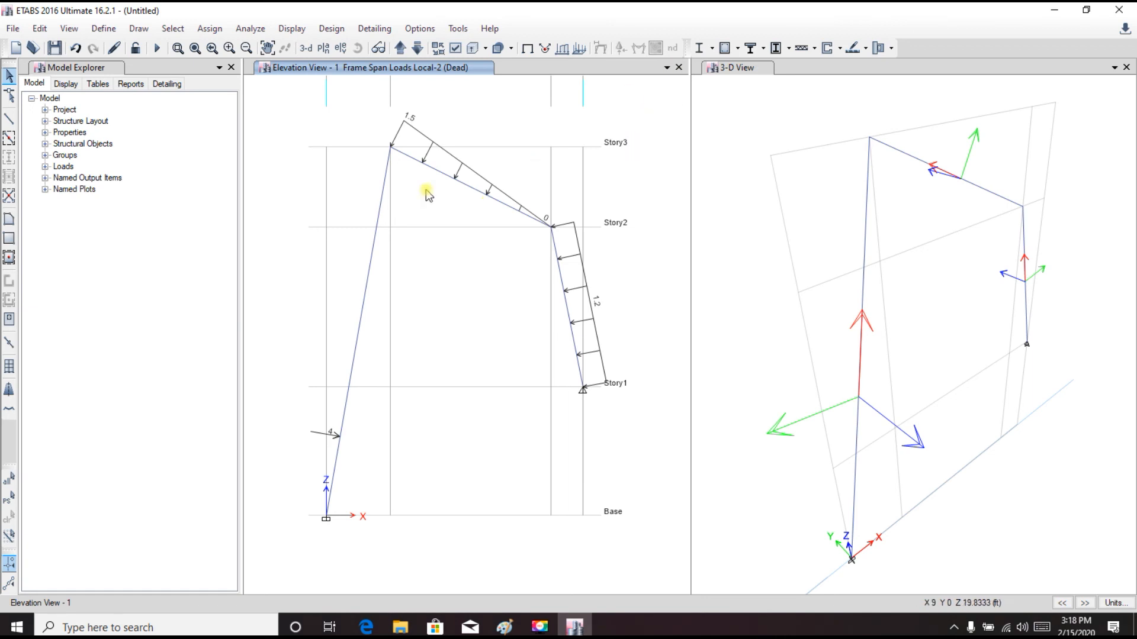
Step: Select all three frame members and open the frame property modifiers assignment
{"action": "left_click", "coordinate": [381, 205]}
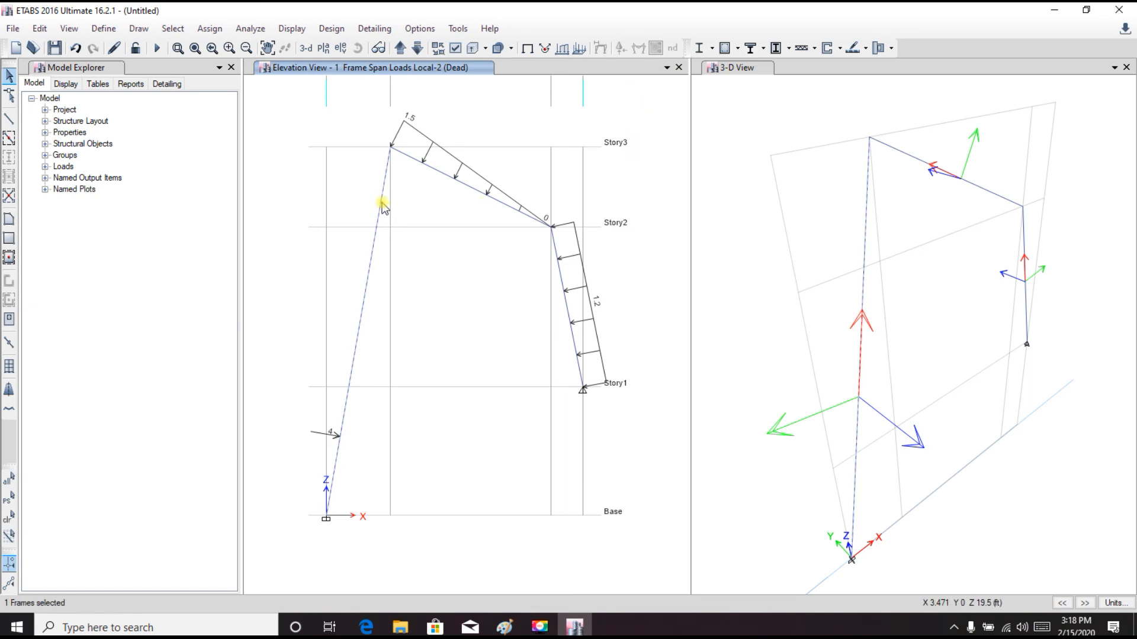
{"action": "left_click", "coordinate": [439, 176]}
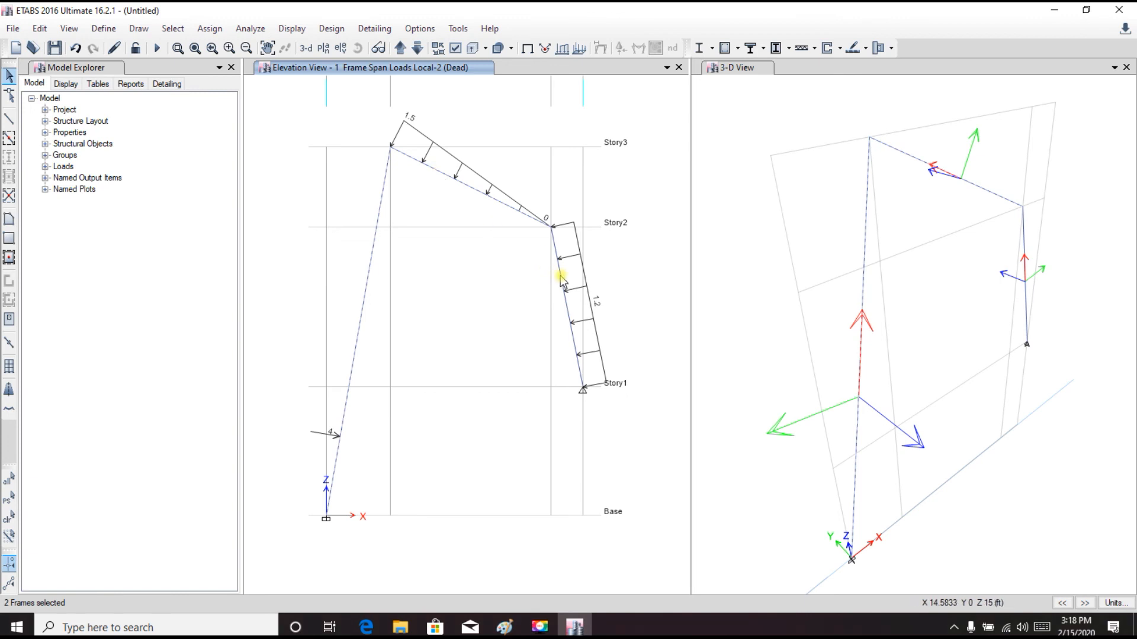
{"action": "left_click", "coordinate": [561, 278]}
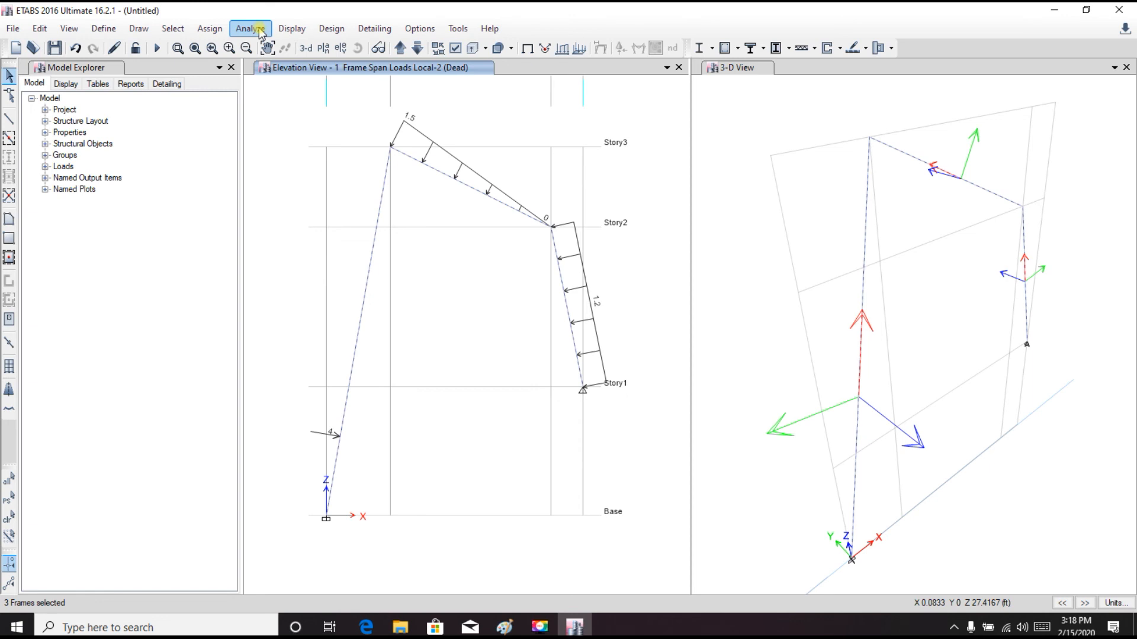
{"action": "left_click", "coordinate": [213, 28]}
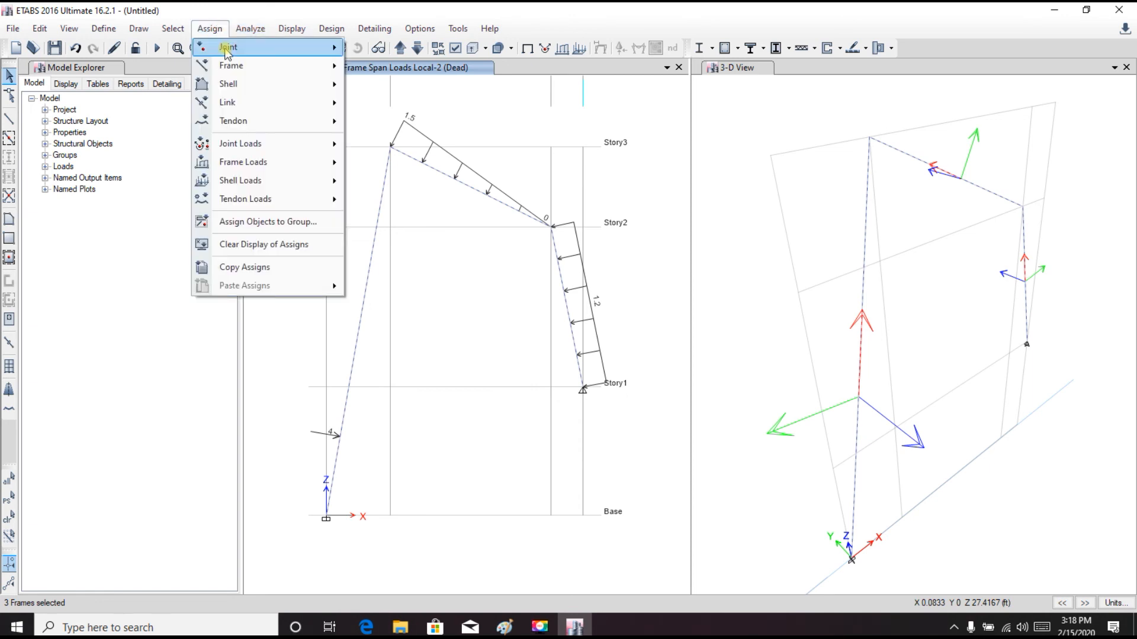
{"action": "mouse_move", "coordinate": [234, 51]}
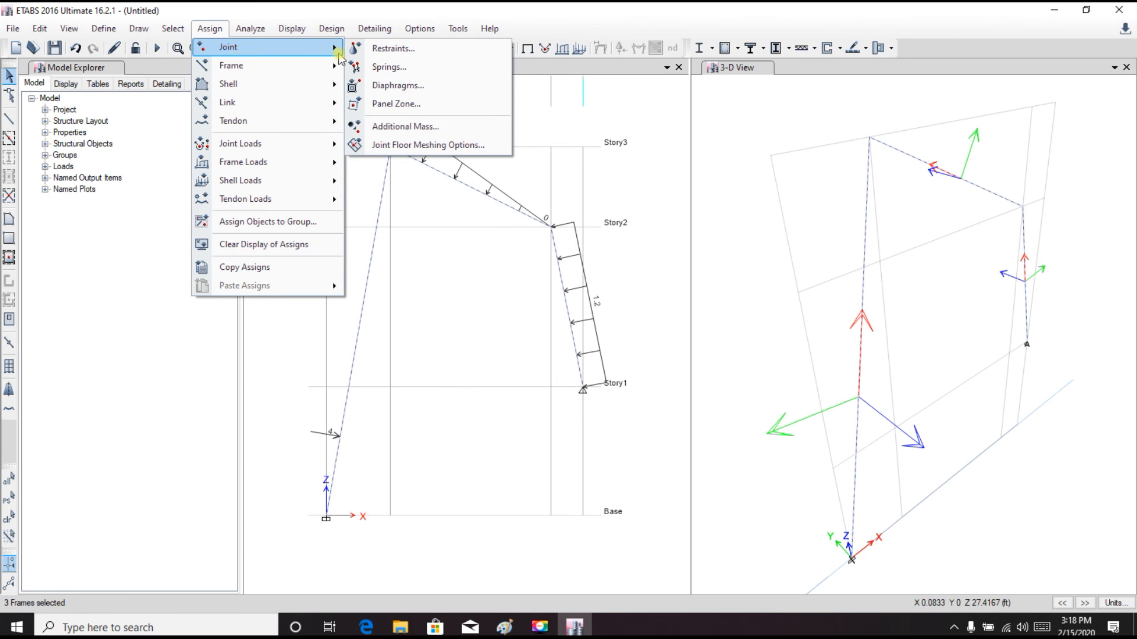
{"action": "mouse_move", "coordinate": [248, 69]}
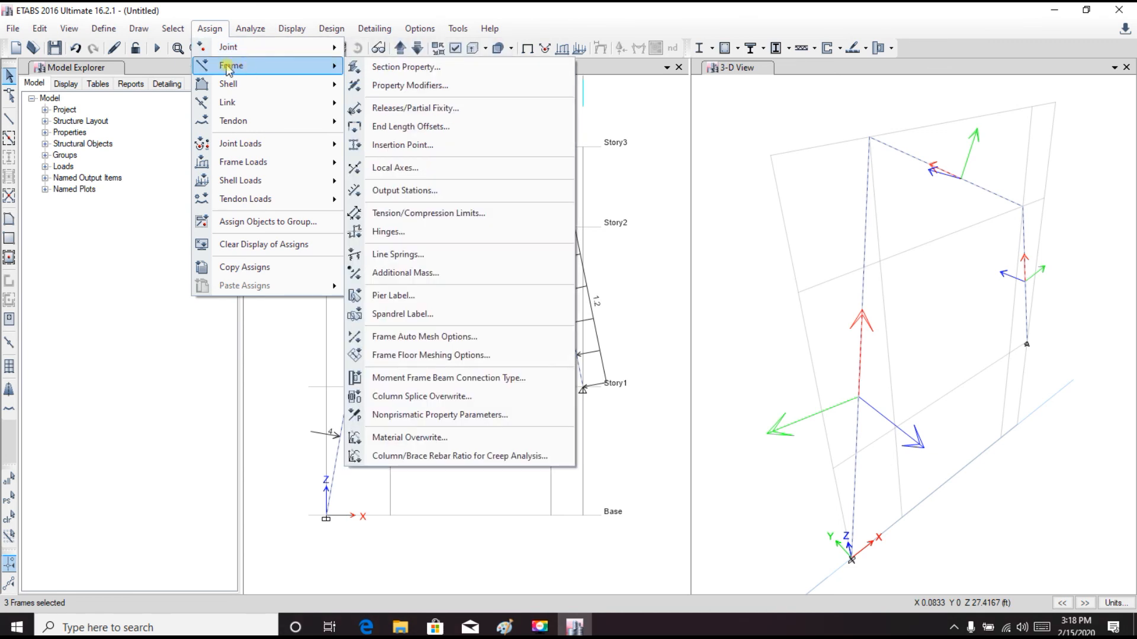
{"action": "left_click", "coordinate": [410, 86]}
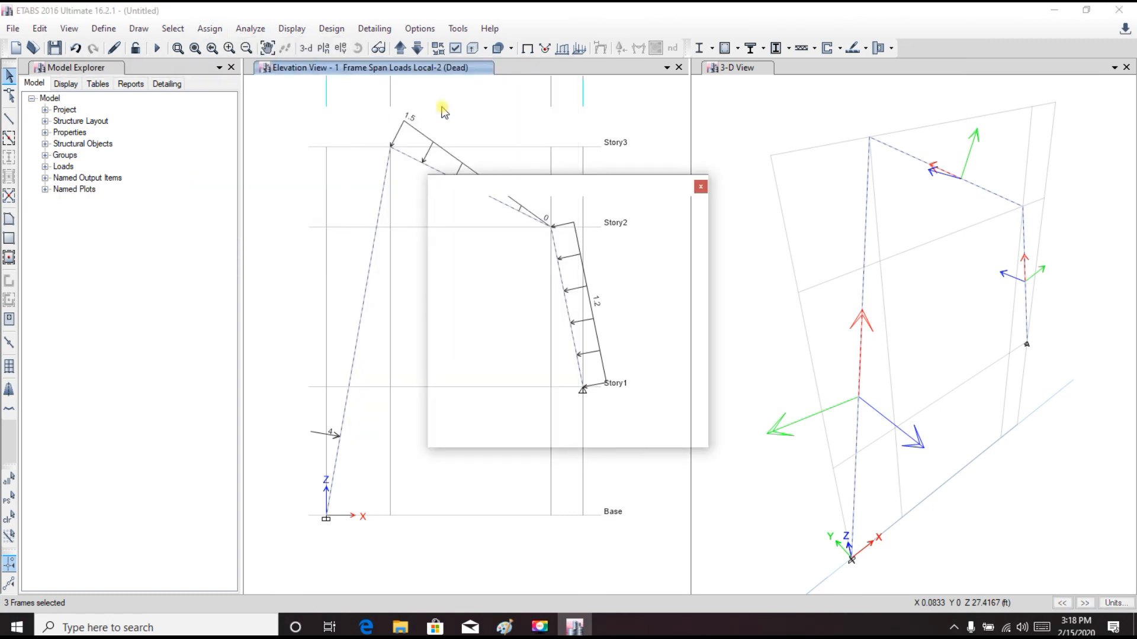
Step: Set the mass and weight modifiers to 0 and assign them to the selected frame members
{"action": "mouse_move", "coordinate": [510, 179]}
{"action": "left_mouse_down"}
{"action": "mouse_move", "coordinate": [640, 88]}
{"action": "mouse_move", "coordinate": [722, 74]}
{"action": "left_mouse_up"}
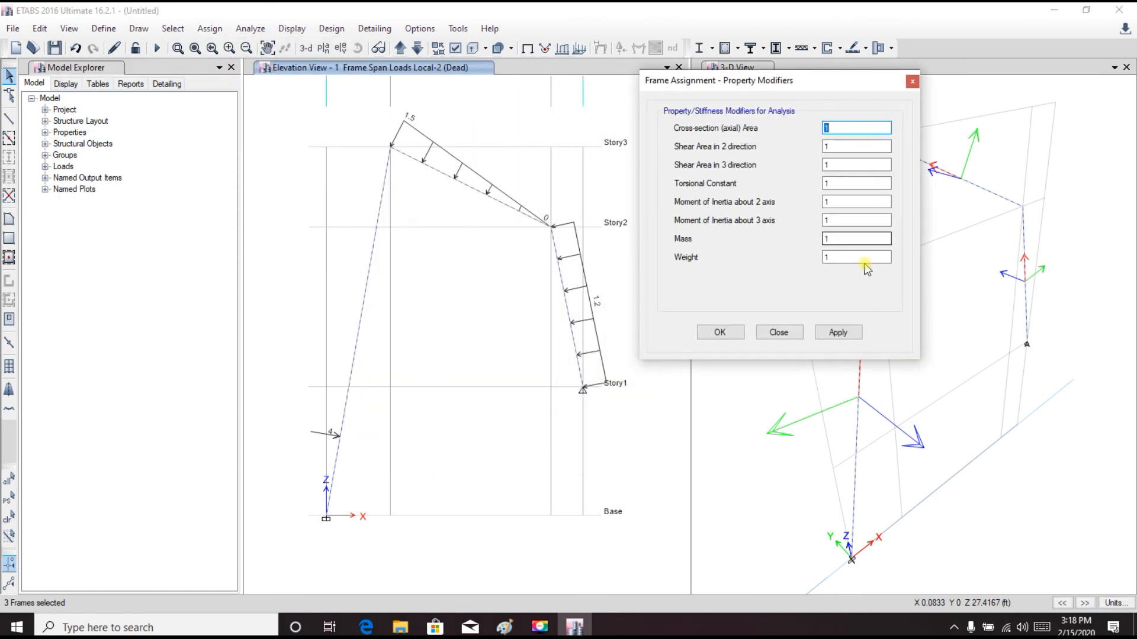
{"action": "double_click", "coordinate": [843, 239]}
{"action": "type", "text": "0"}
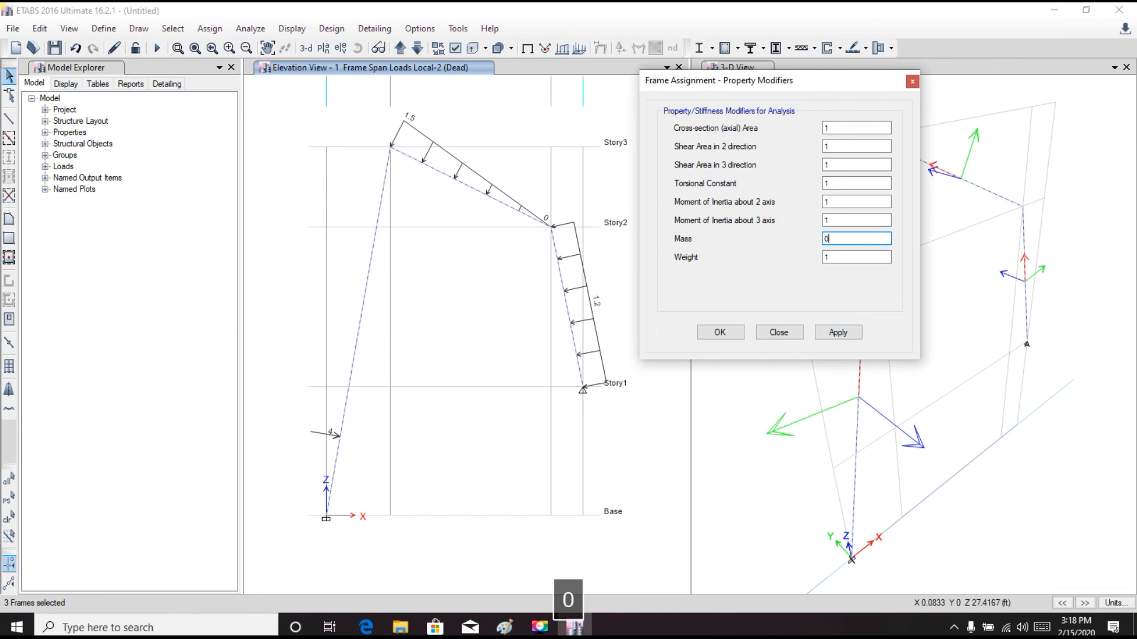
{"action": "double_click", "coordinate": [825, 257]}
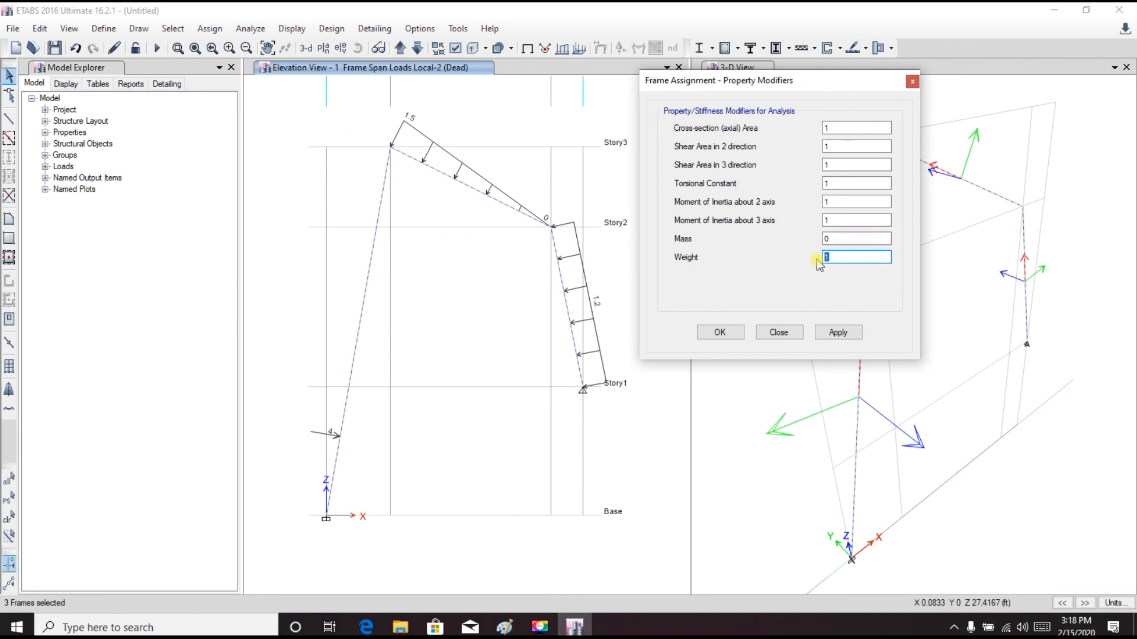
{"action": "type", "text": "0"}
{"action": "left_click", "coordinate": [846, 336]}
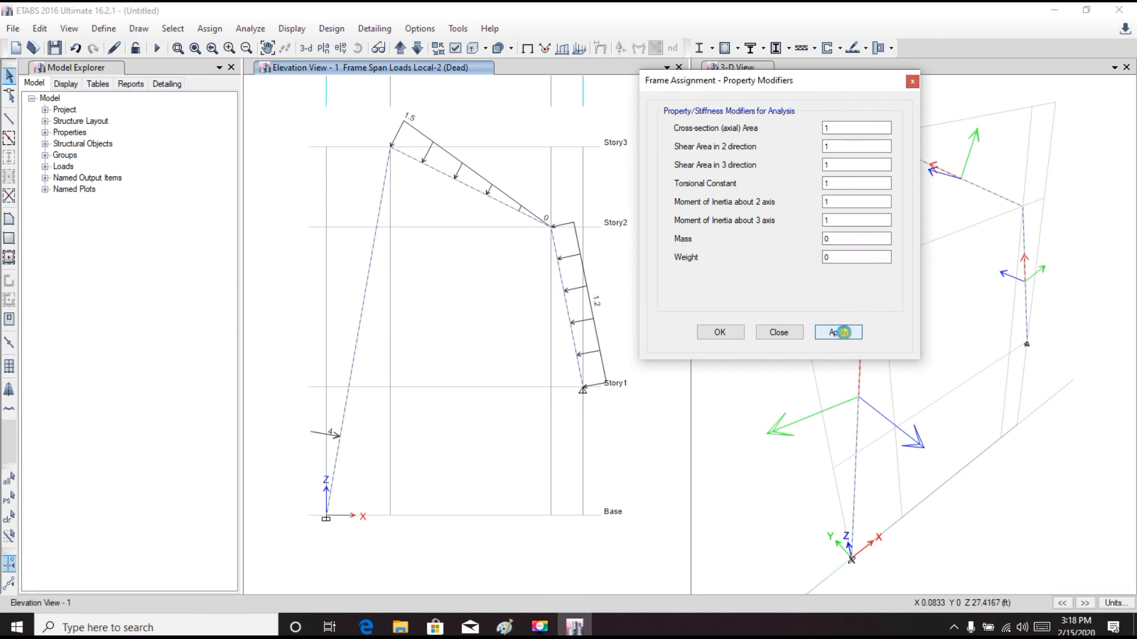
{"action": "left_click", "coordinate": [720, 333]}
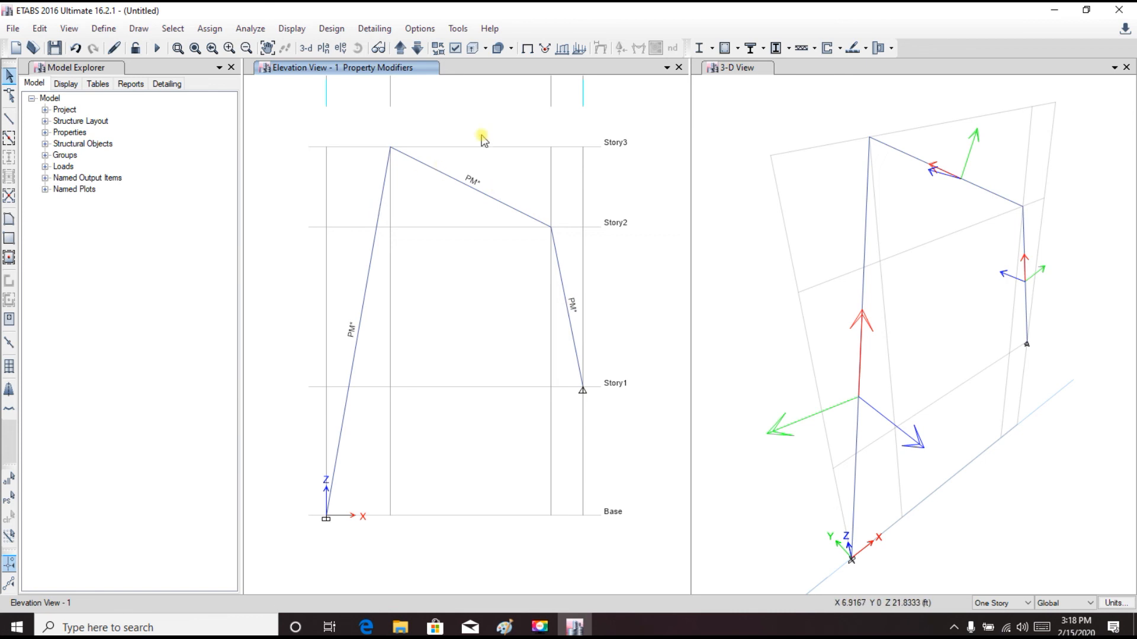
Step: Display the Dead pattern's frame span loads in the elevation view, including joint loads and loading values
{"action": "left_click", "coordinate": [563, 50]}
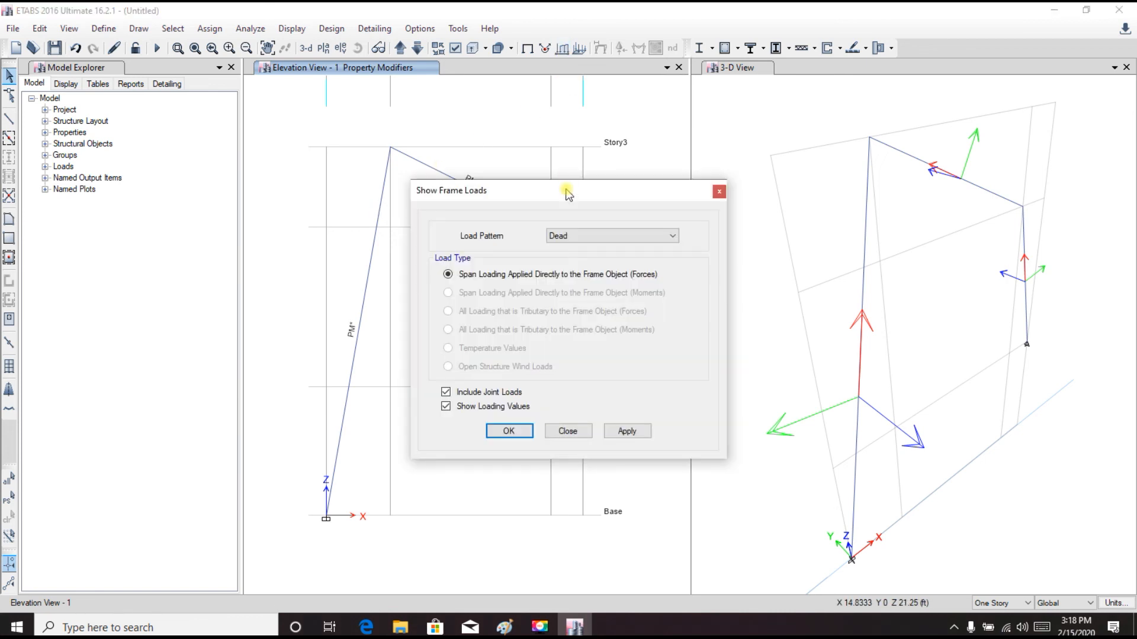
{"action": "left_click_drag", "start_coordinate": [569, 190], "coordinate": [655, 135]}
{"action": "left_click", "coordinate": [718, 375]}
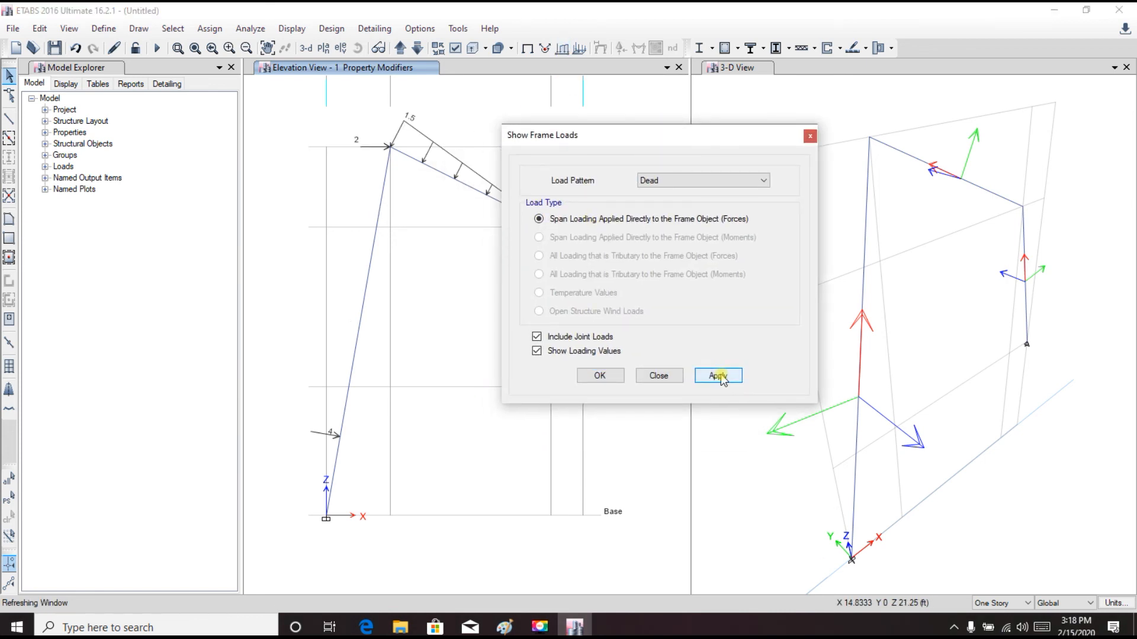
{"action": "left_click_drag", "start_coordinate": [531, 135], "coordinate": [657, 138]}
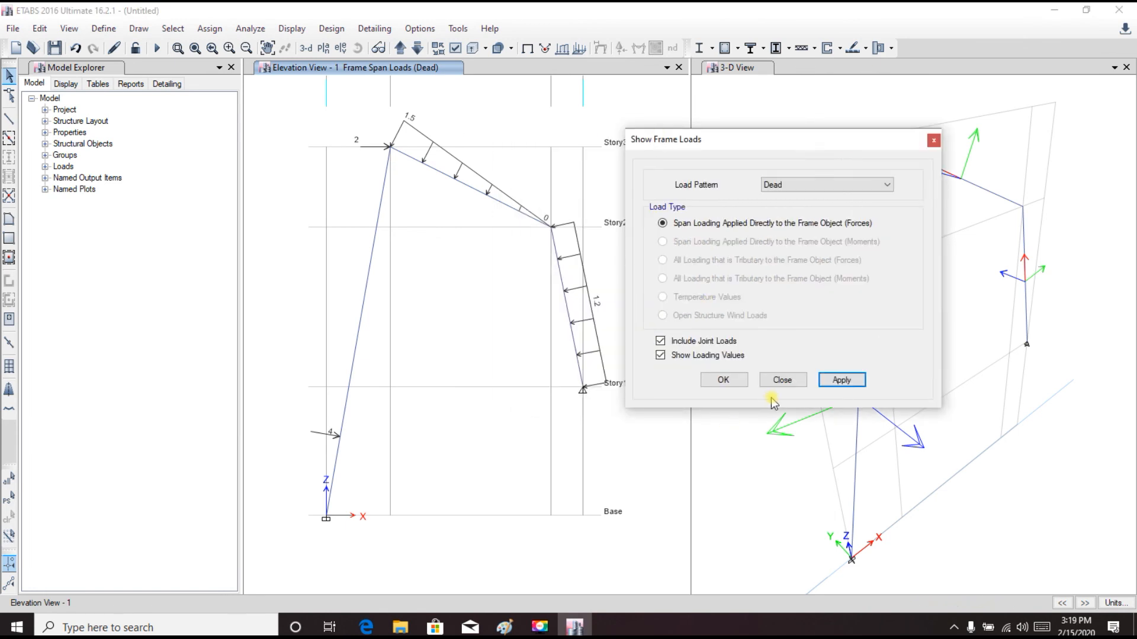
{"action": "left_click", "coordinate": [781, 380]}
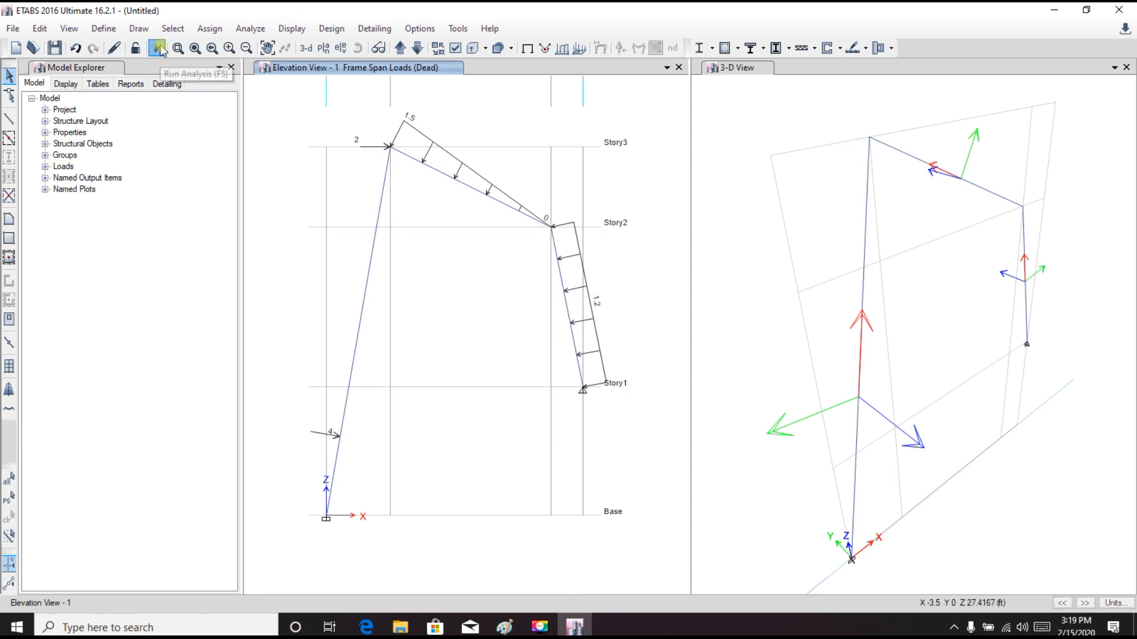
Step: Run the analysis, saving the model as "frame 4" in the etabs folder
{"action": "left_click", "coordinate": [157, 47]}
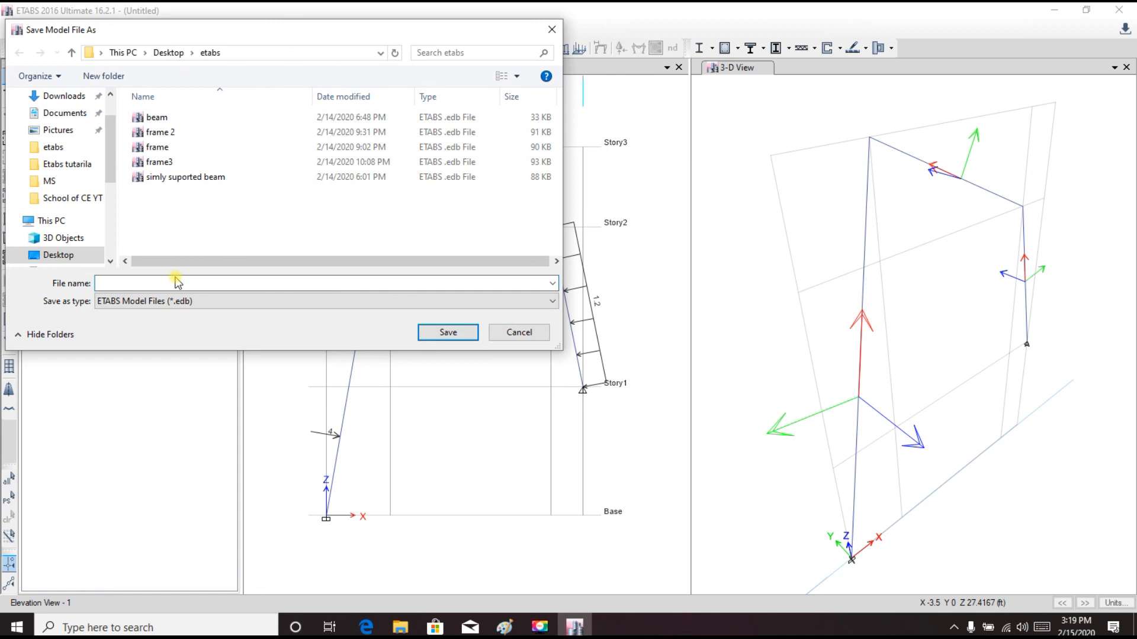
{"action": "type", "text": "frame "}
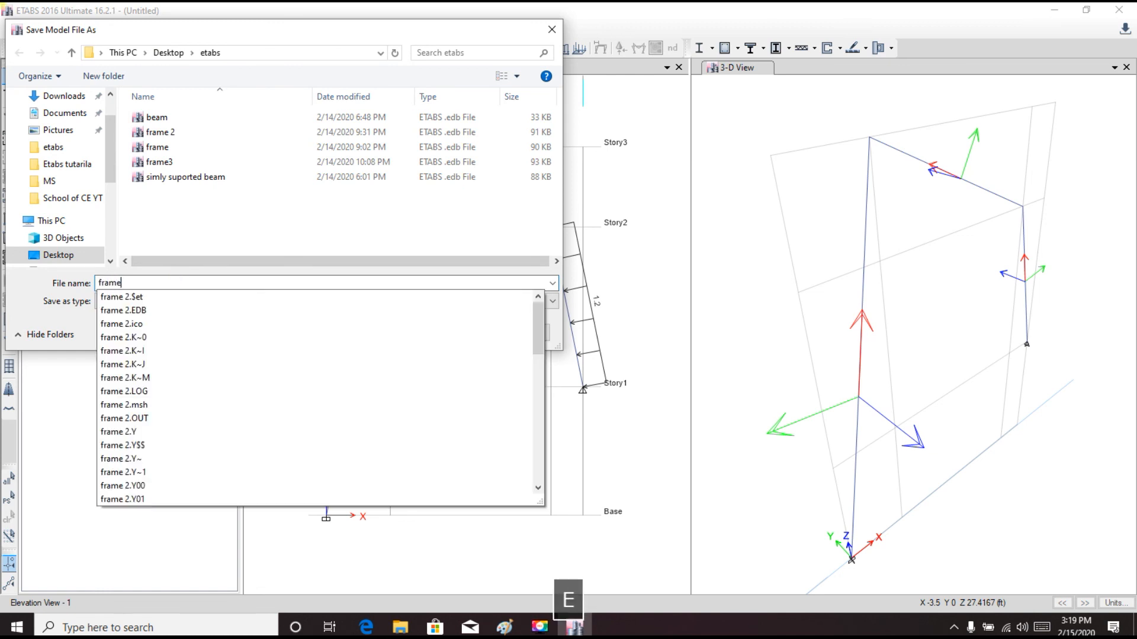
{"action": "type", "text": "4"}
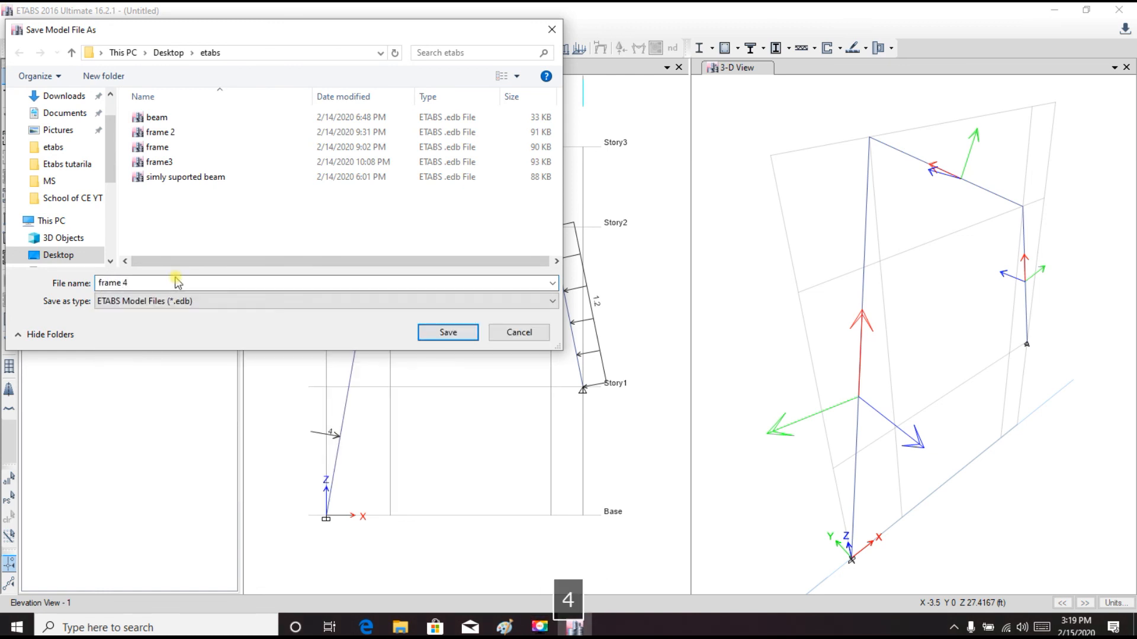
{"action": "left_click", "coordinate": [448, 333]}
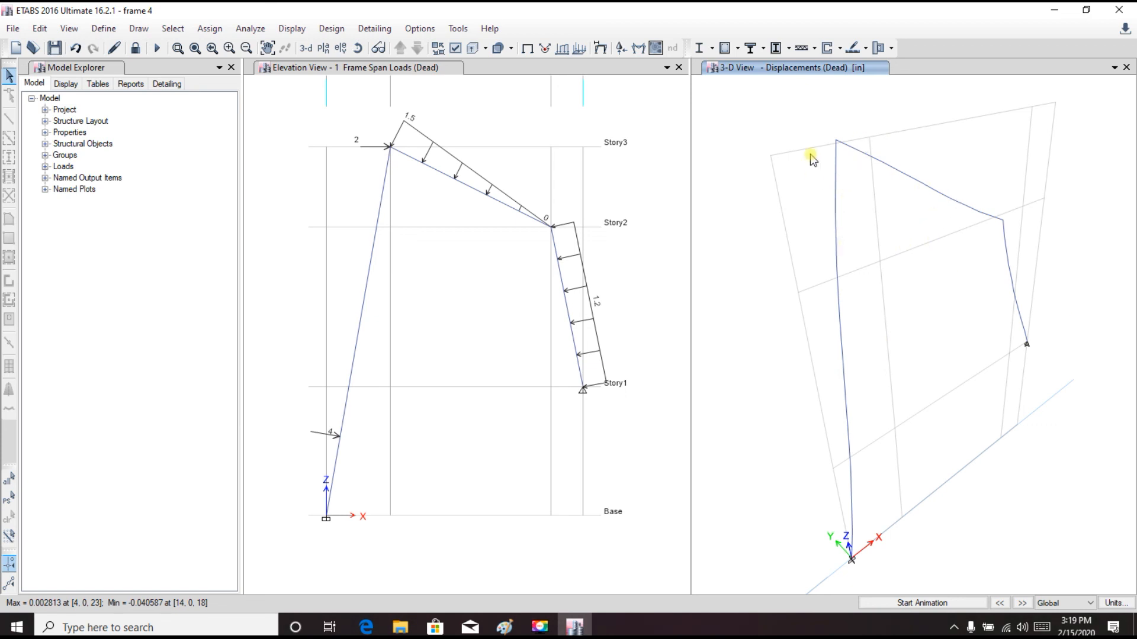
Step: Show the Dead case's Fx and Fz support reactions as arrows in the elevation view
{"action": "left_click", "coordinate": [486, 148]}
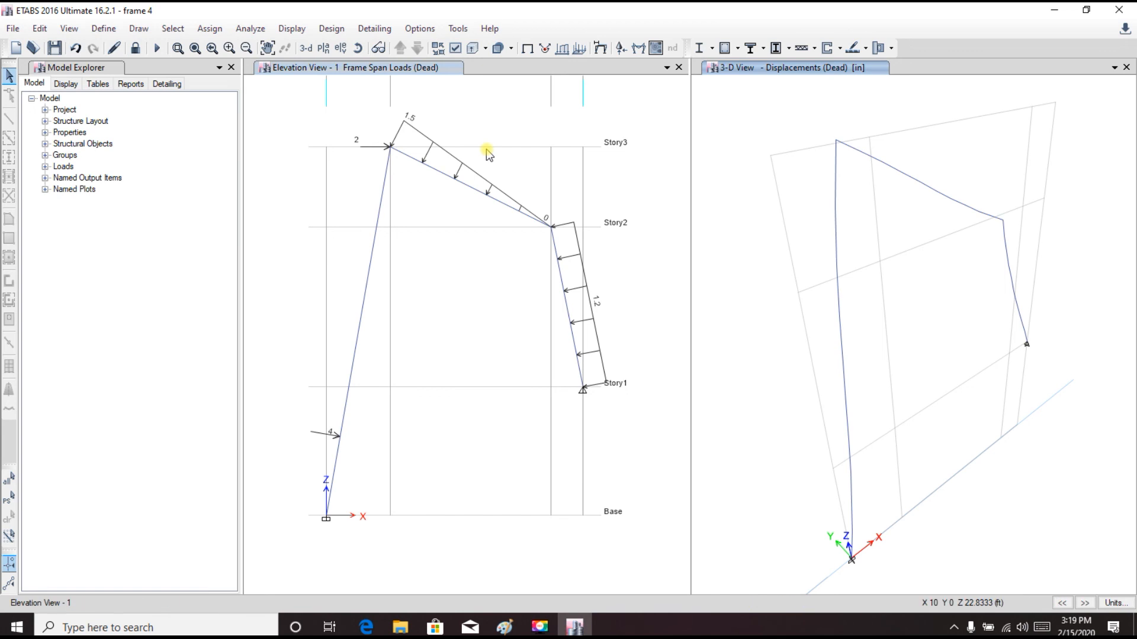
{"action": "left_click", "coordinate": [620, 49]}
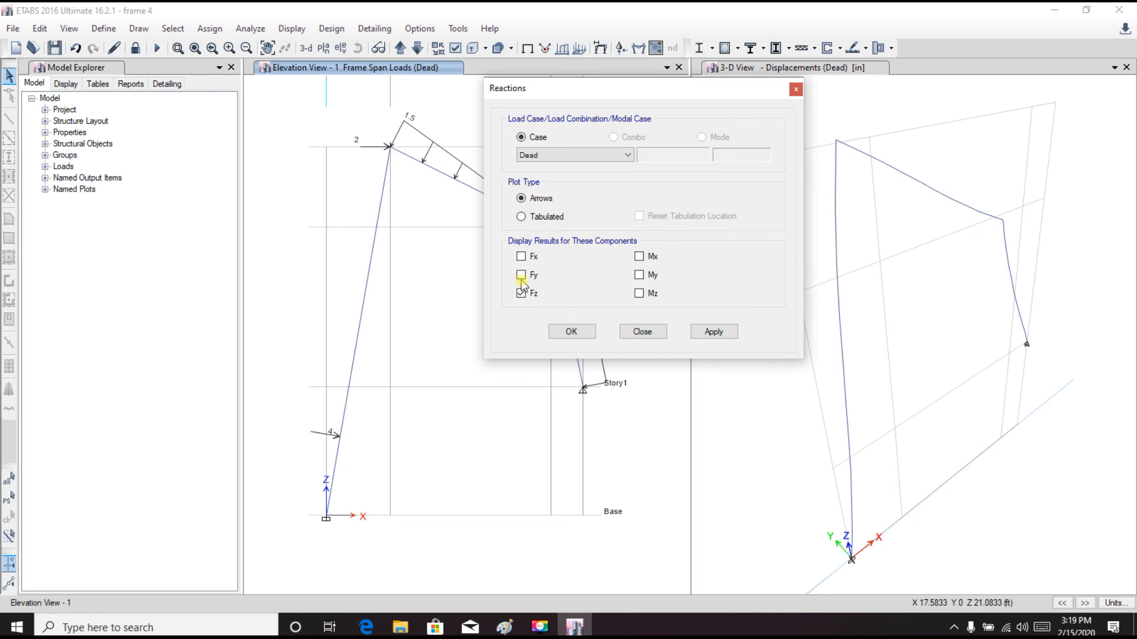
{"action": "left_click", "coordinate": [521, 256]}
{"action": "left_click", "coordinate": [708, 332]}
{"action": "left_click", "coordinate": [571, 332]}
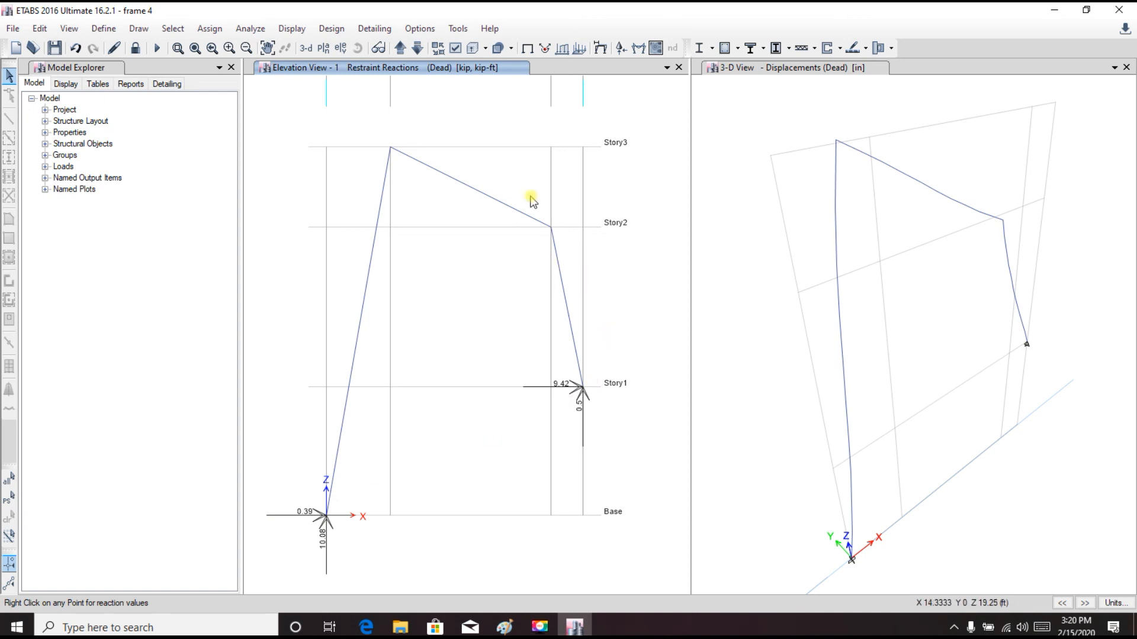
Step: Display the filled Shear 2-2 diagram for the Dead case in the elevation view, with values at controlling stations
{"action": "left_click", "coordinate": [636, 50]}
{"action": "left_click_drag", "start_coordinate": [579, 130], "coordinate": [865, 109]}
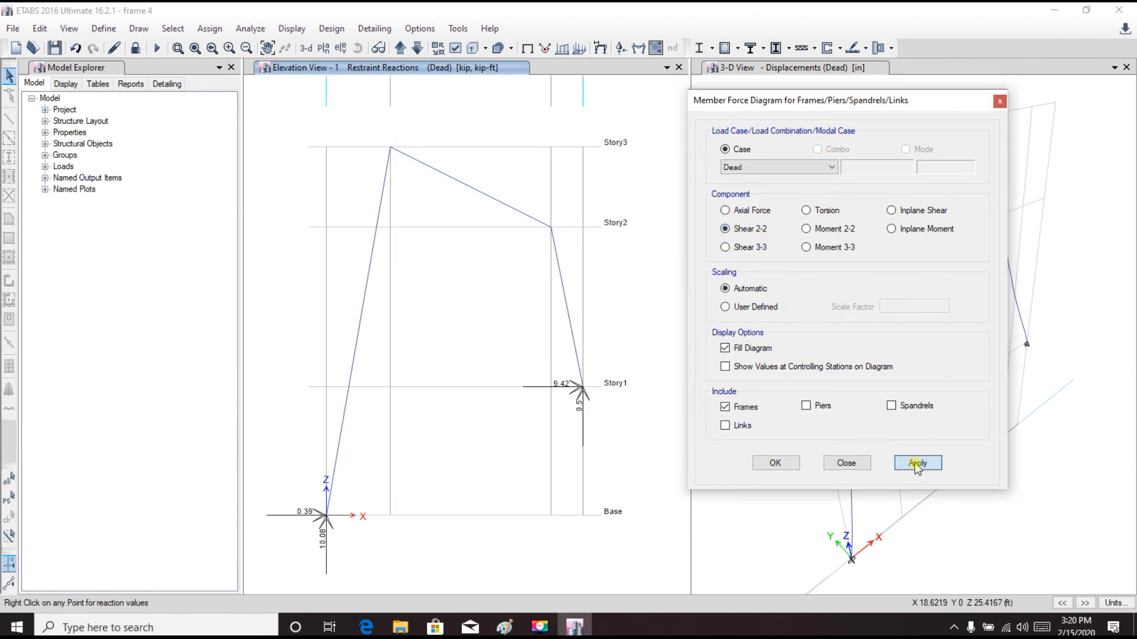
{"action": "left_click", "coordinate": [733, 367]}
{"action": "left_click", "coordinate": [919, 463]}
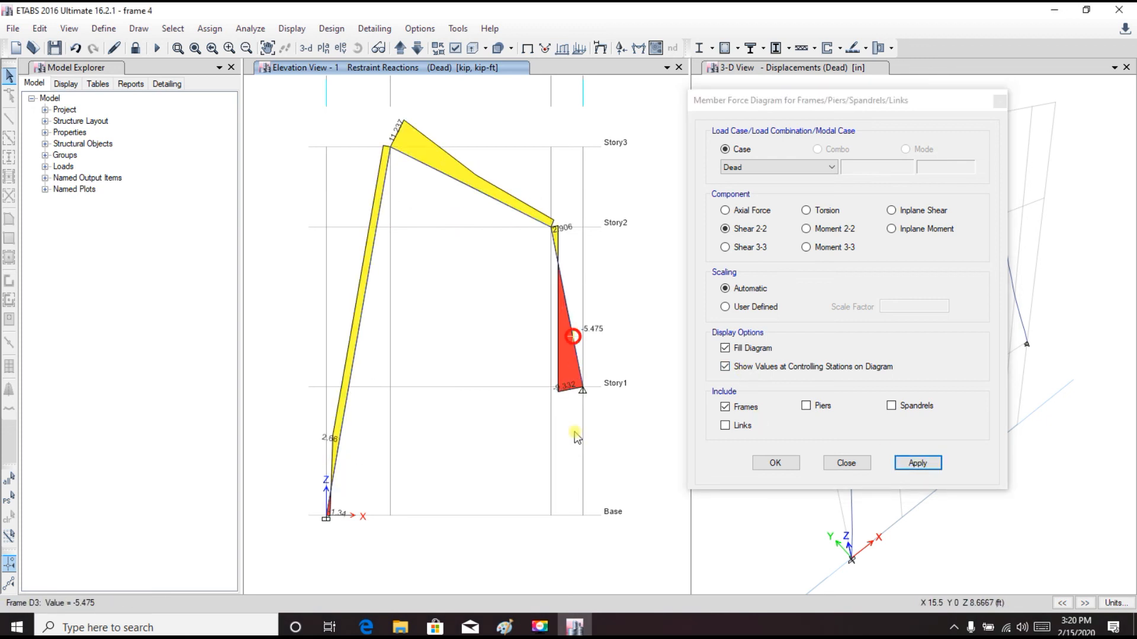
Step: Display the Moment 3-3 diagram and then the Axial Force diagram for the Dead case in the elevation view
{"action": "left_click", "coordinate": [819, 254]}
{"action": "left_click", "coordinate": [917, 463]}
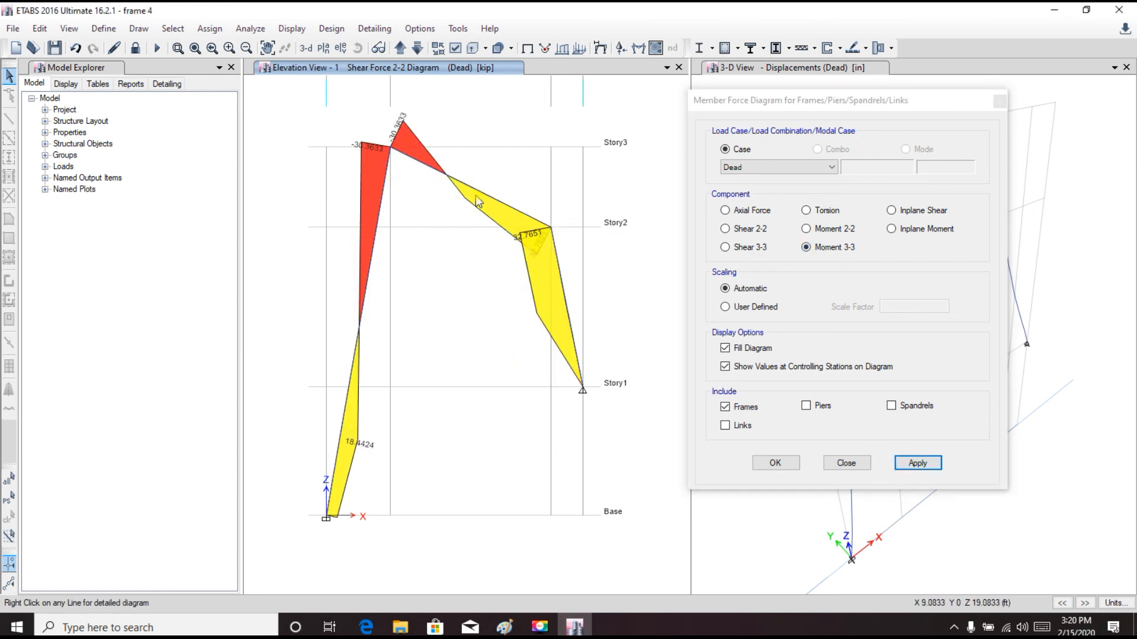
{"action": "left_click", "coordinate": [741, 212]}
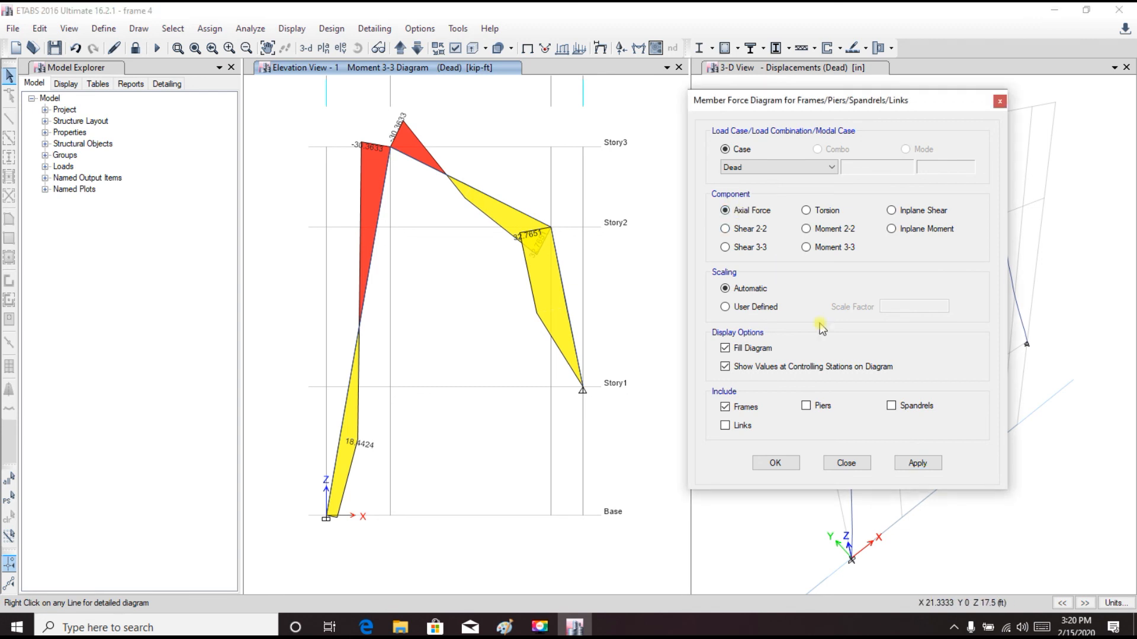
{"action": "left_click", "coordinate": [911, 461]}
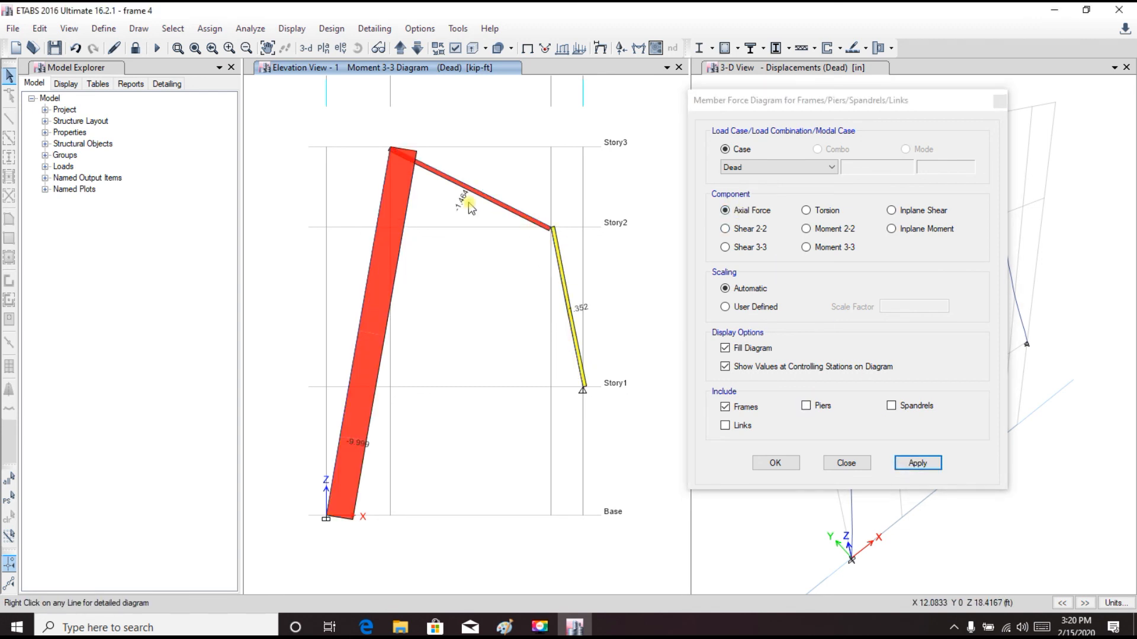